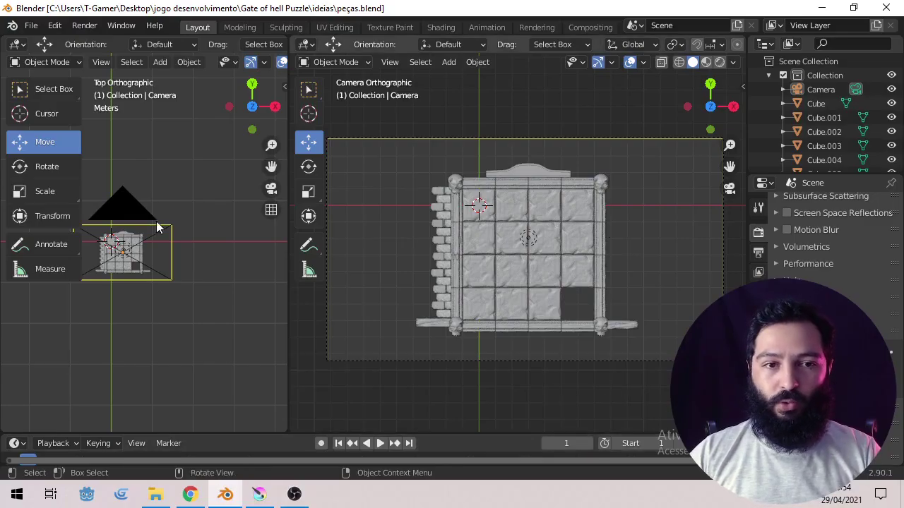
Step: Hide the camera object and widen the camera-view viewport by narrowing the top view beside it
left_click(128, 265)
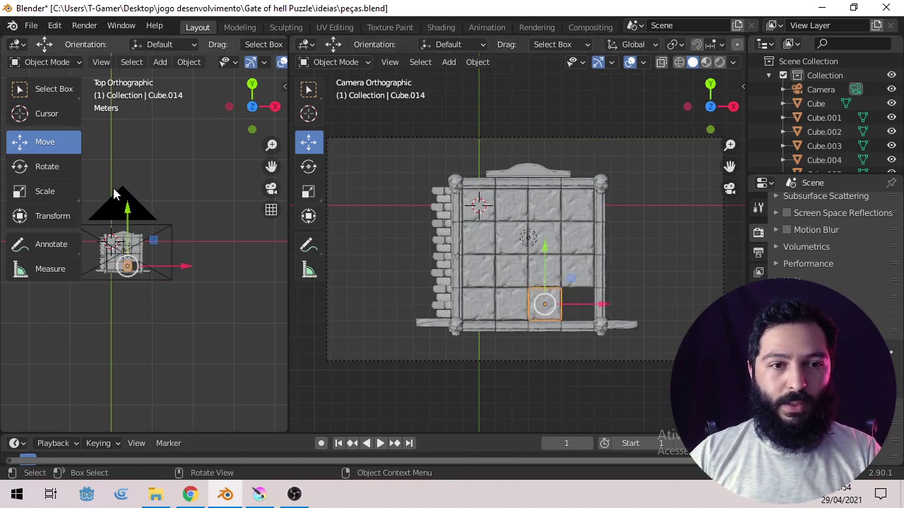
left_click(120, 202)
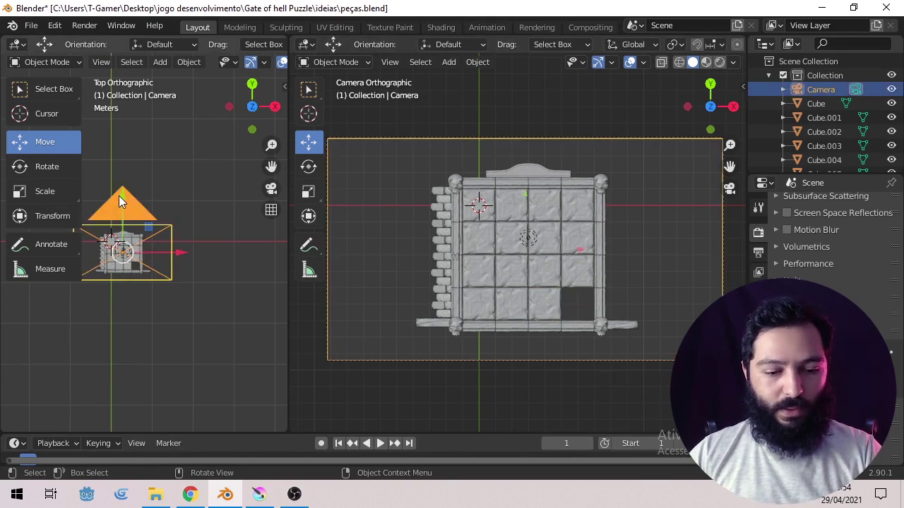
key("h")
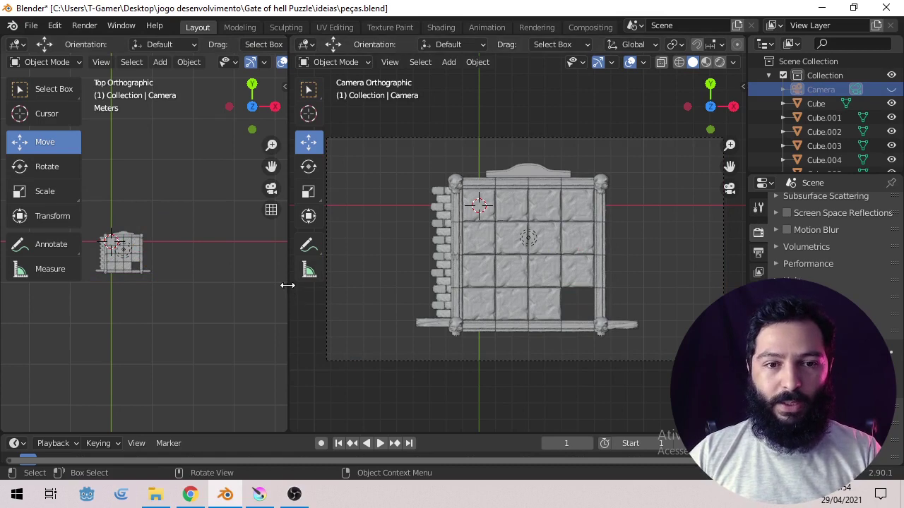
left_click_drag(286, 284, 131, 266)
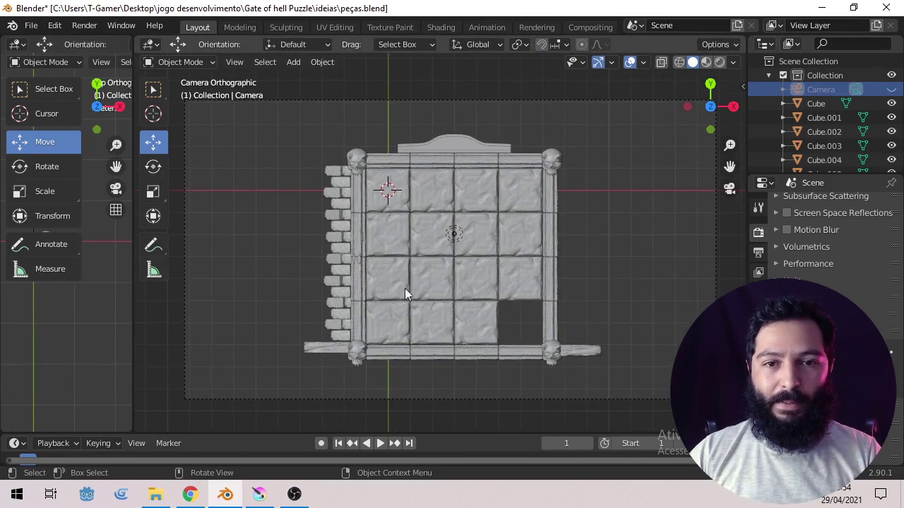
Step: Examine the puzzle board in perspective, selecting the skull at its lower-right corner and inspecting it from several angles
left_click_drag(405, 288, 458, 180)
scroll(453, 252, "up", 4)
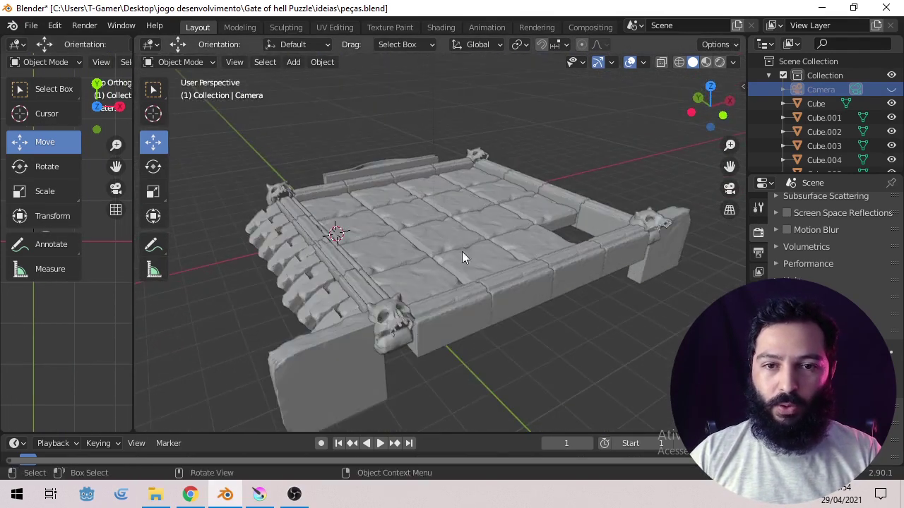
left_click_drag(481, 243, 510, 326)
scroll(454, 249, "up", 2)
left_click(475, 236)
left_click_drag(528, 287, 475, 210)
scroll(457, 236, "up", 5)
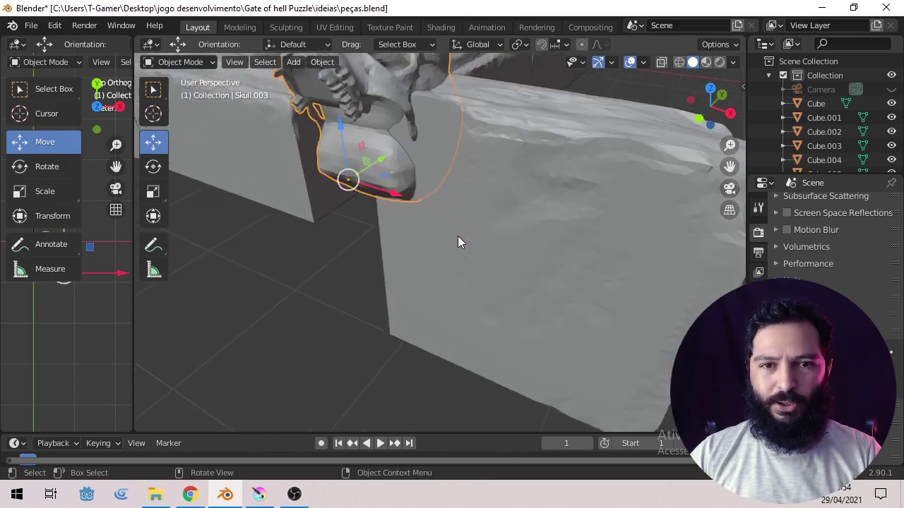
scroll(440, 224, "down", 4)
left_click_drag(403, 206, 444, 300)
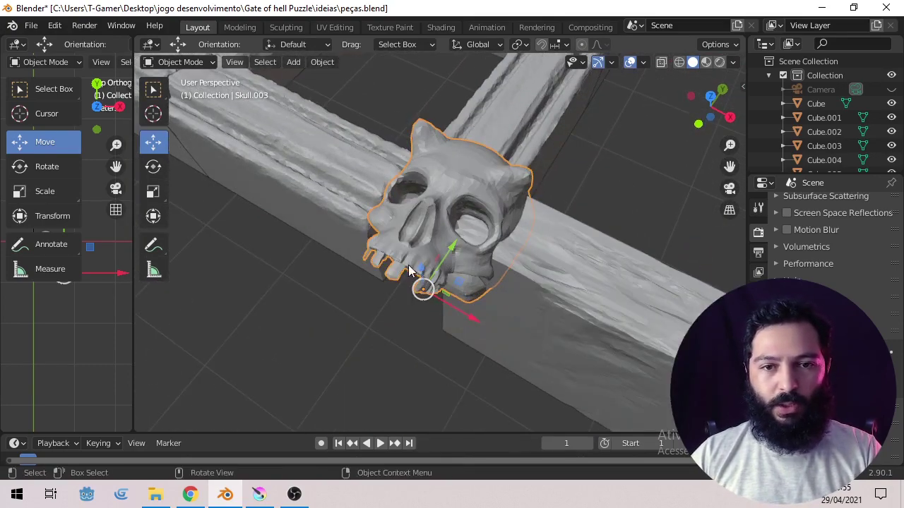
left_click_drag(409, 270, 439, 282)
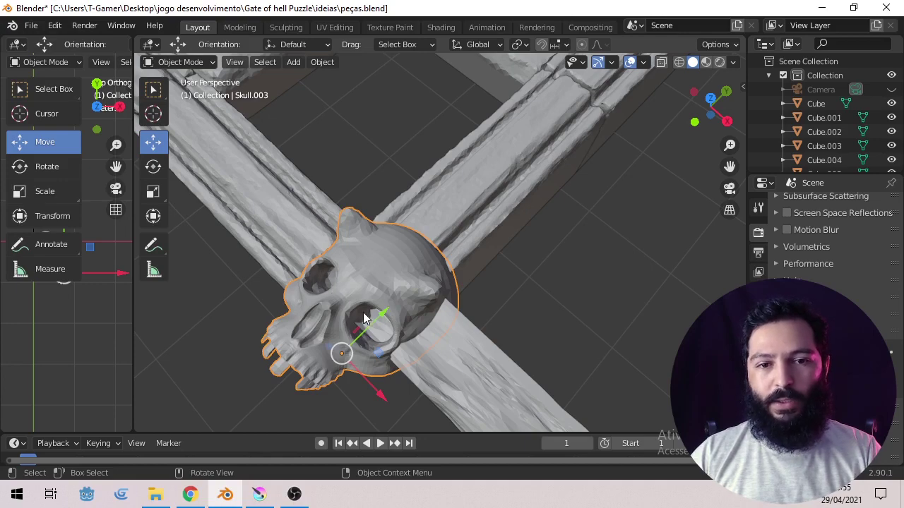
left_click_drag(282, 308, 458, 280)
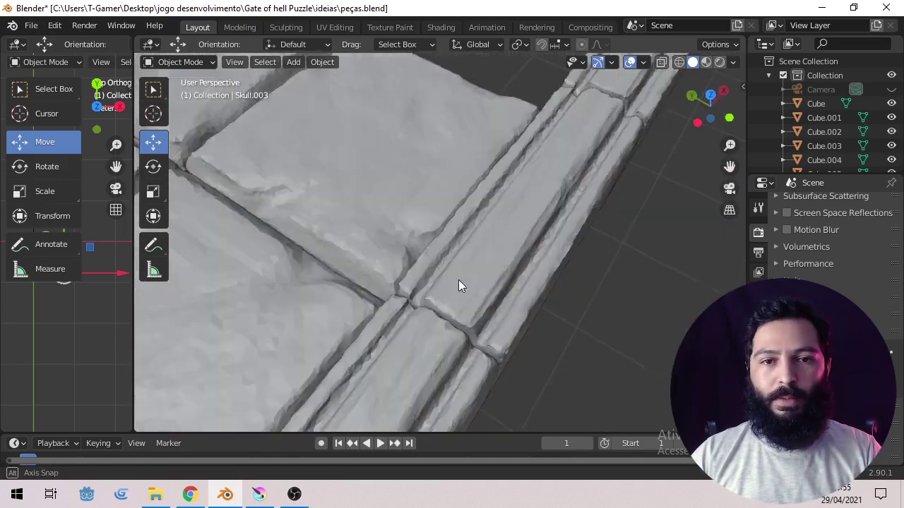
Step: Select the board's frame segments along the upper and left edges one by one to examine how the border is divided
scroll(458, 280, "down", 8)
left_click_drag(307, 283, 339, 386)
left_click(337, 386)
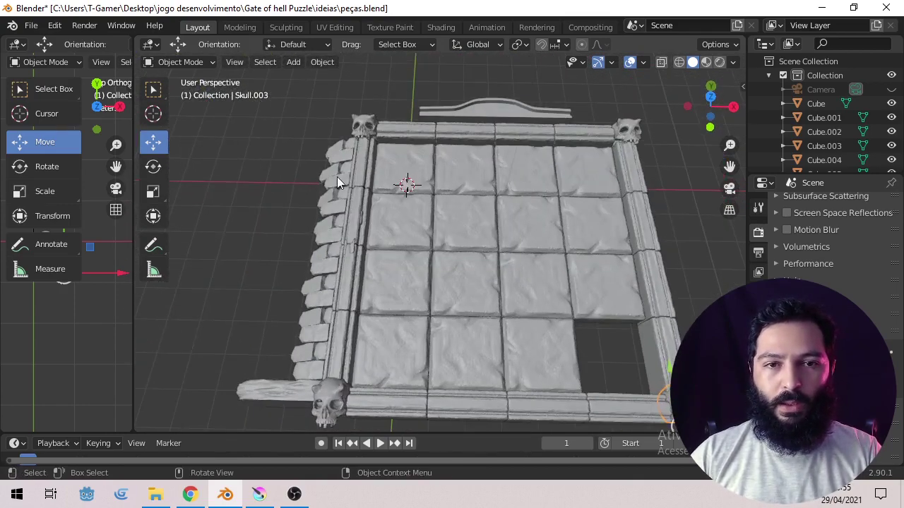
left_click(358, 132)
left_click(627, 141)
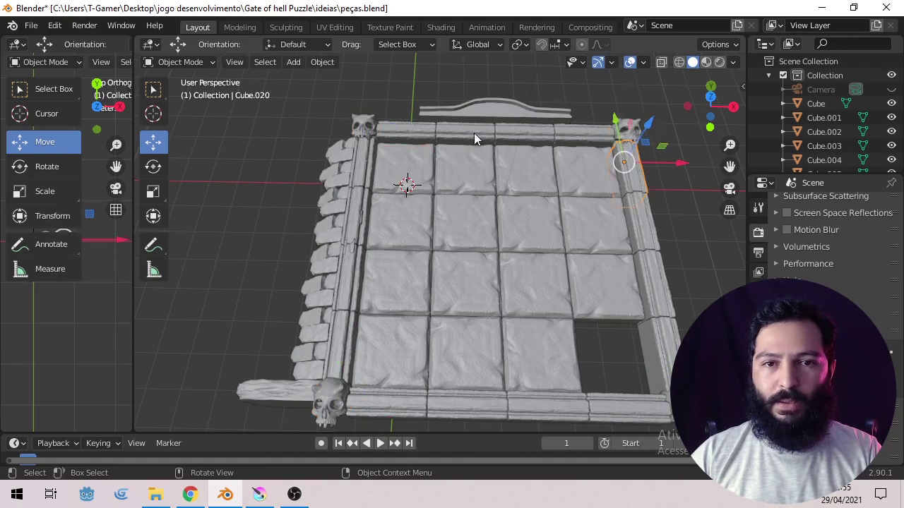
left_click(410, 134)
left_click(368, 163)
left_click(360, 217)
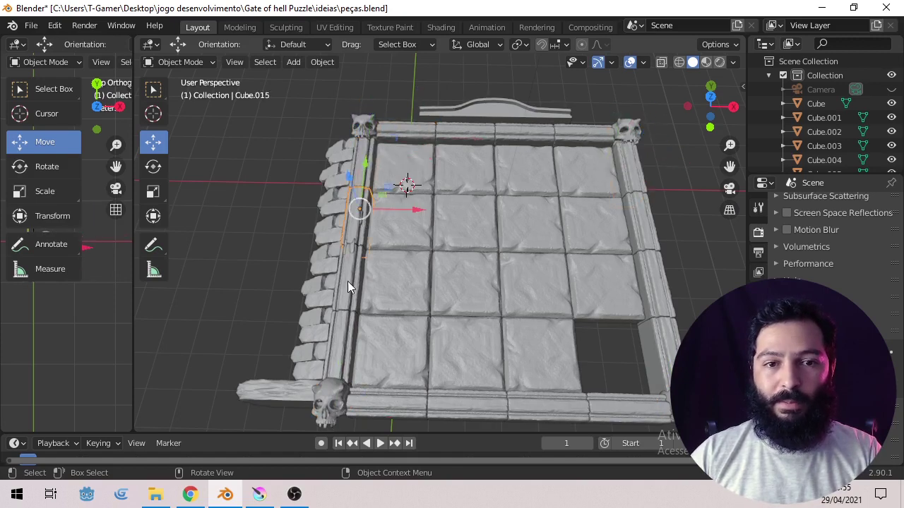
left_click(347, 281)
left_click(343, 353)
left_click_drag(459, 207, 476, 271)
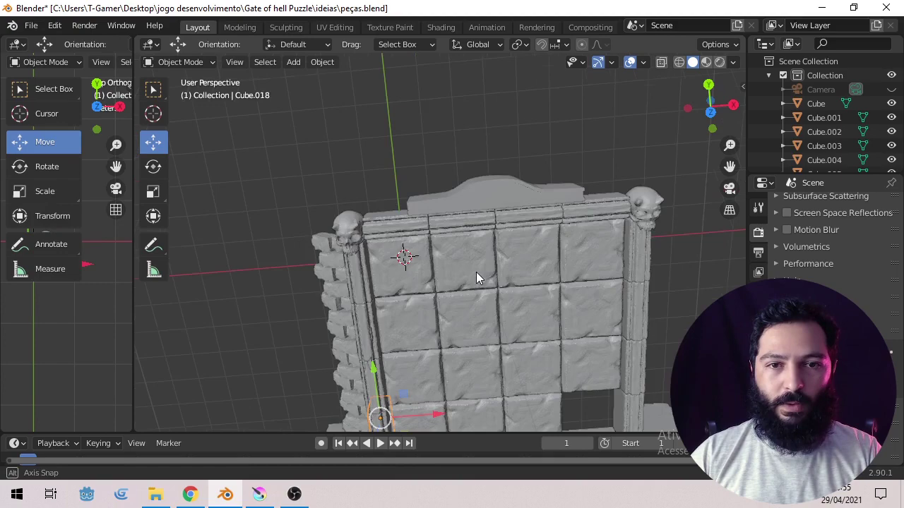
left_click(400, 225)
Step: Select the lower frame segment beside the empty tile slot and examine it with the surrounding stone tiles
left_click_drag(439, 300, 438, 234)
scroll(438, 233, "up", 3)
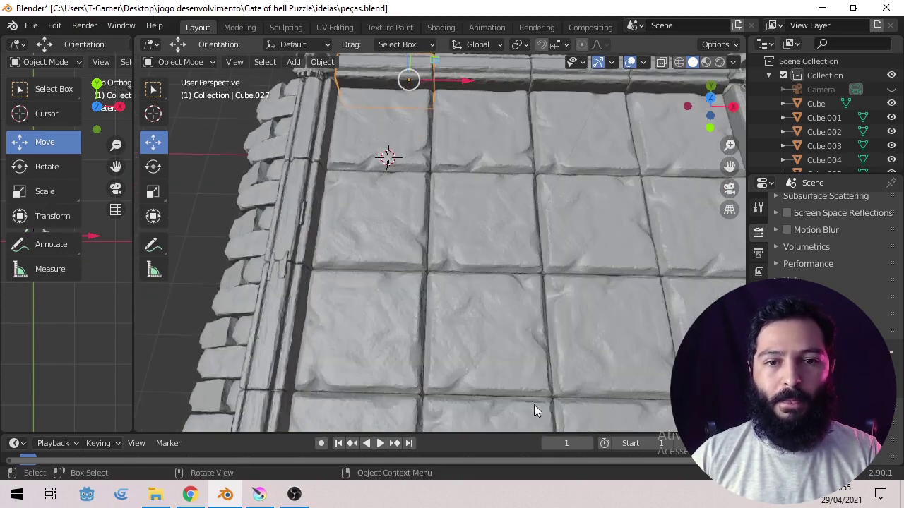
left_click_drag(533, 405, 487, 193)
left_click(537, 248)
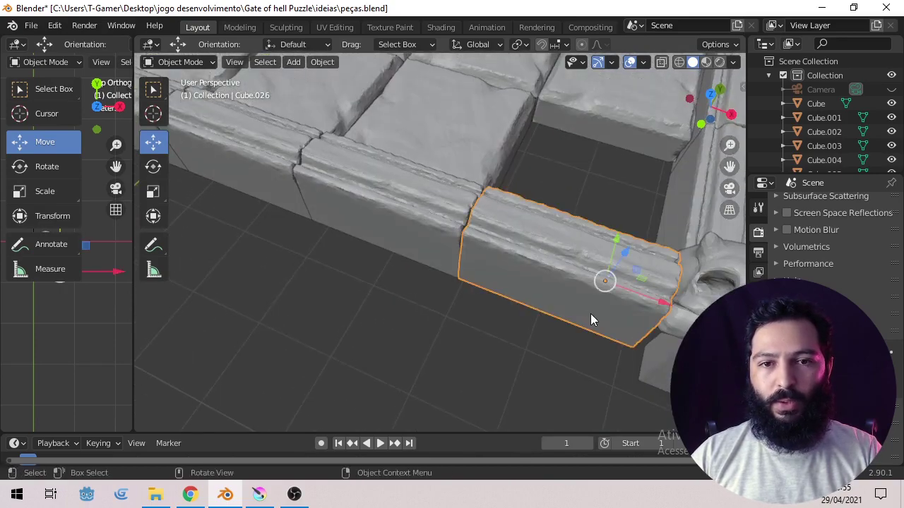
scroll(590, 314, "up", 3)
scroll(467, 249, "down", 5)
left_click_drag(383, 227, 478, 246)
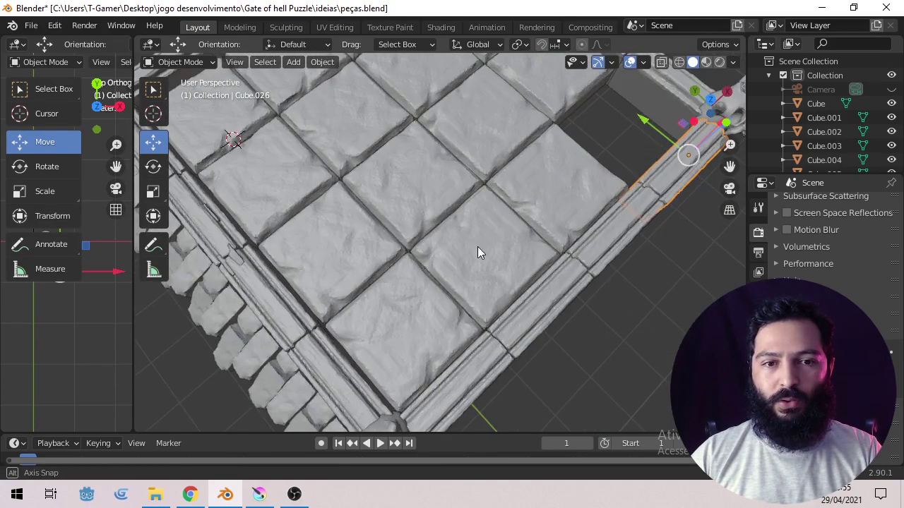
left_click_drag(367, 300, 490, 288)
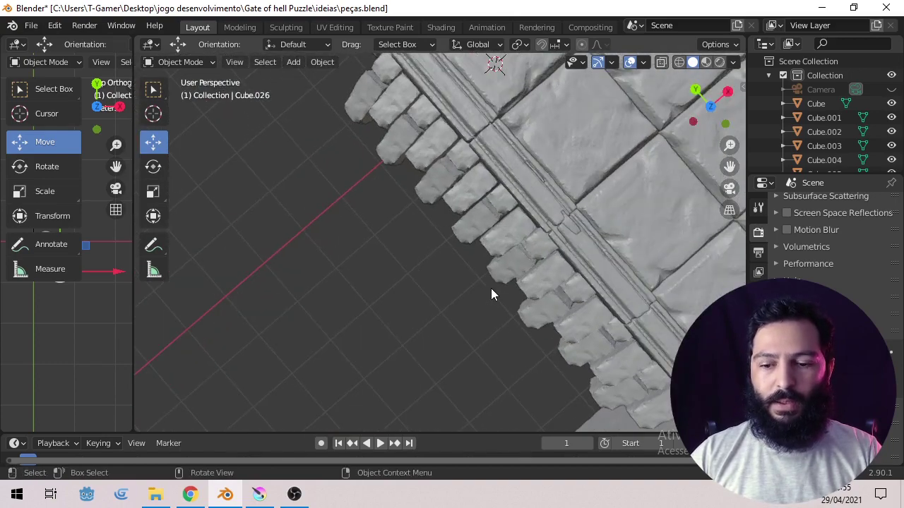
Step: Examine the brick column along the board's left side, viewing it in perspective and from above, and clear the selection
key("KP_7")
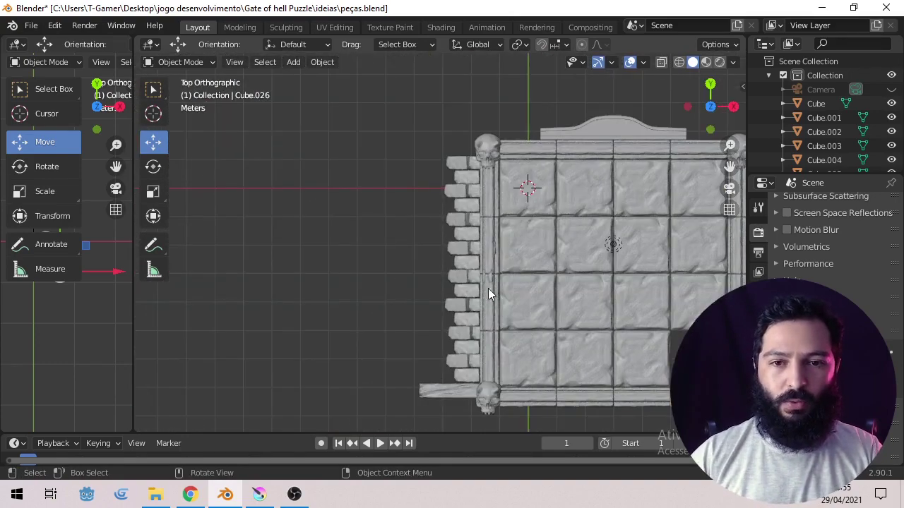
left_click(487, 290)
scroll(446, 274, "up", 2)
left_click_drag(450, 268, 441, 200)
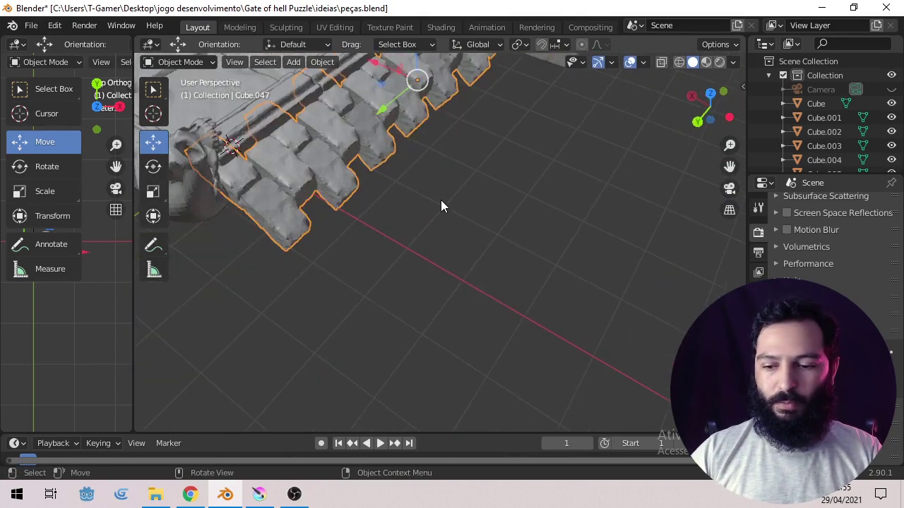
key("KP_7")
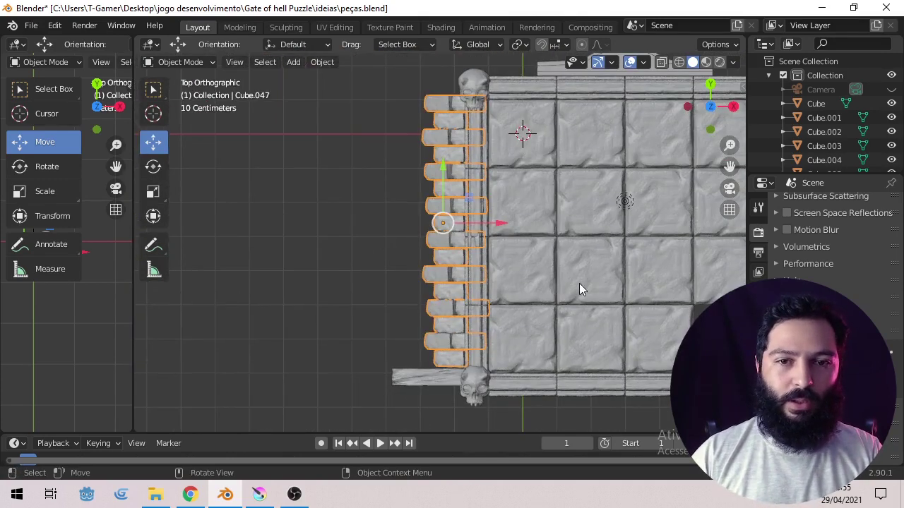
key("alt+a")
left_click_drag(594, 290, 457, 281)
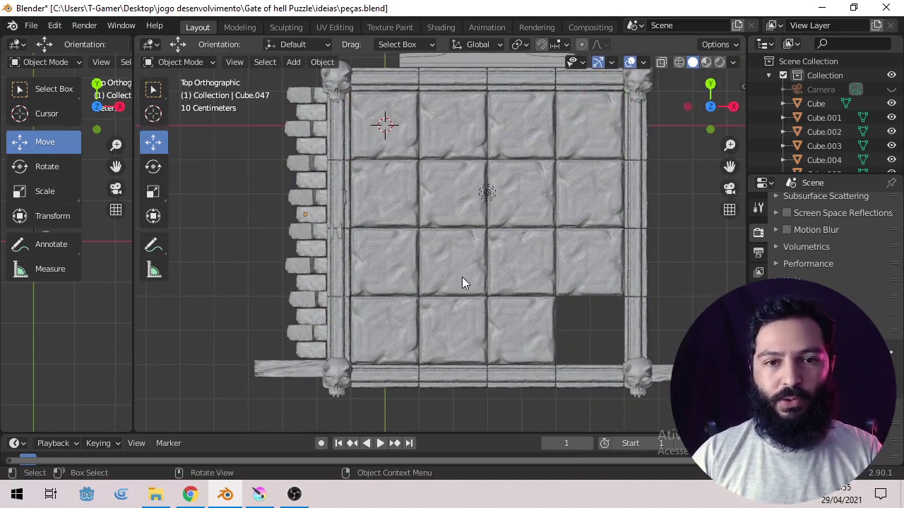
scroll(339, 232, "up", 1)
scroll(336, 226, "down", 2)
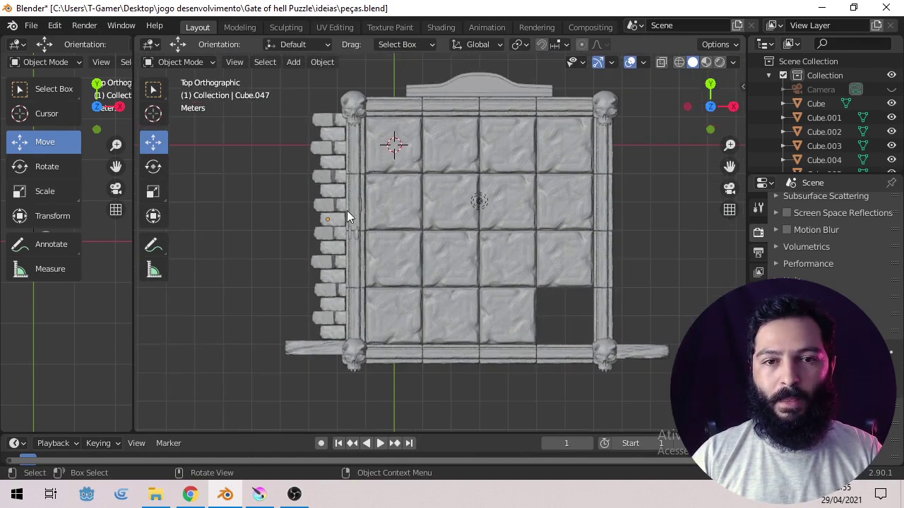
left_click(326, 195)
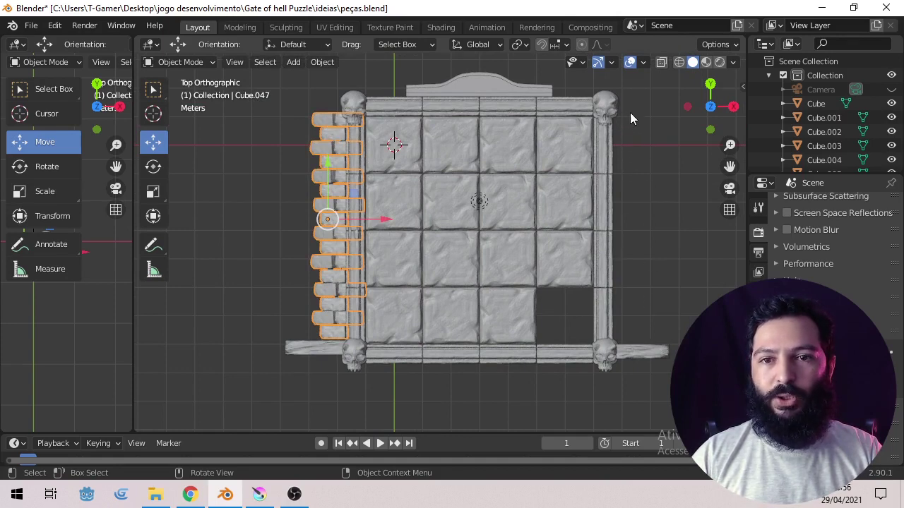
key("alt+a")
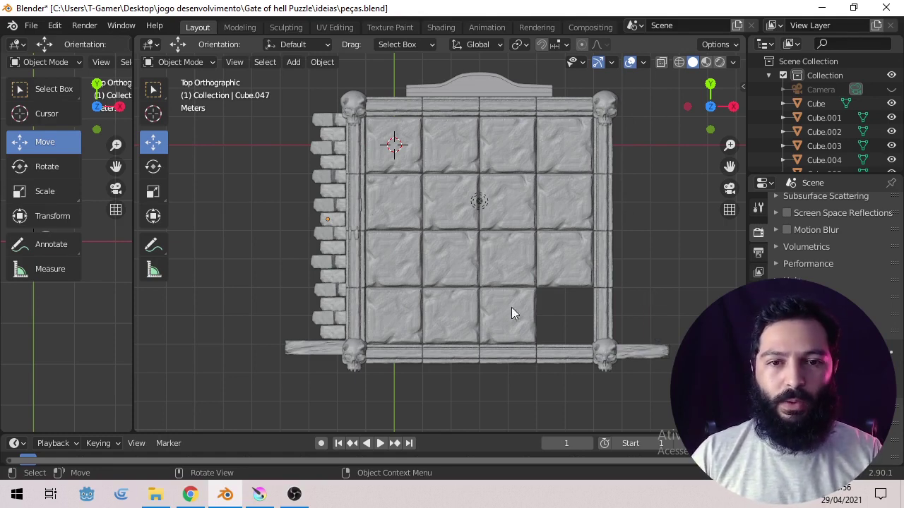
Step: Look at the board through the camera and inspect its upper-left skull, frame and tiles up close
left_click_drag(511, 308, 416, 300)
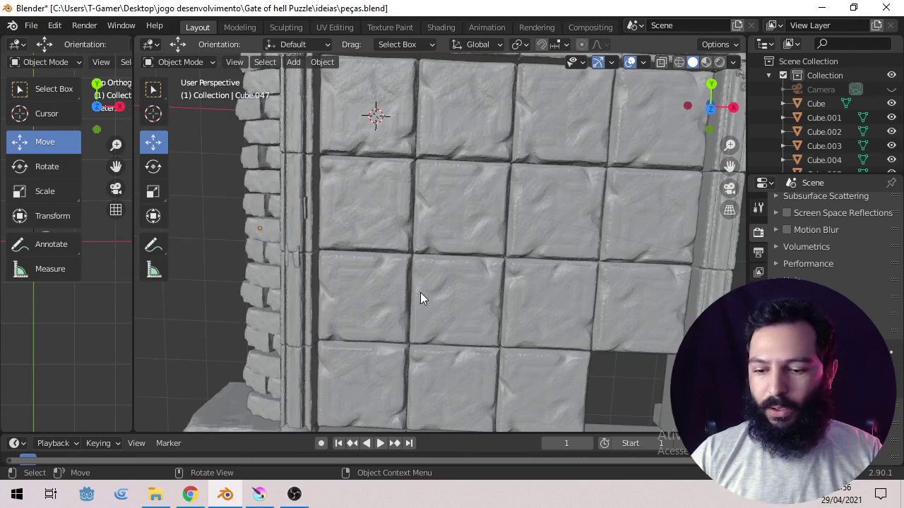
key("KP_7")
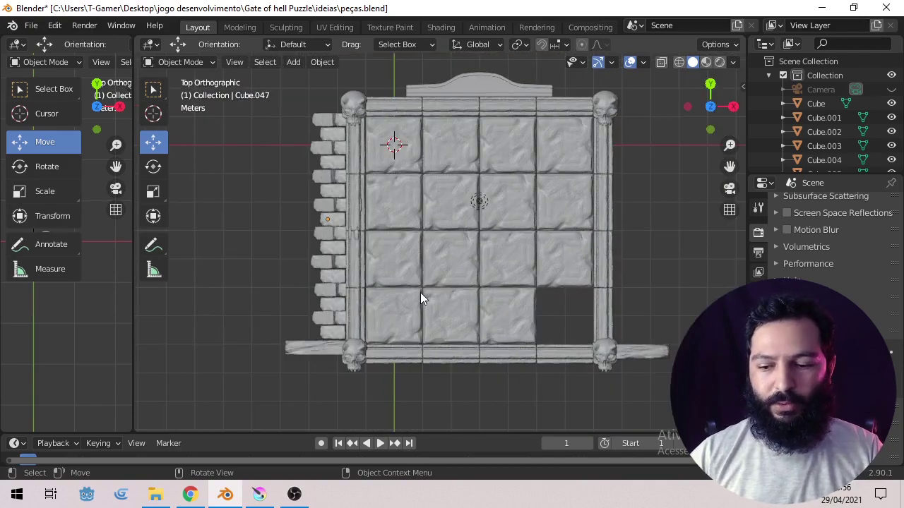
key("KP_0")
scroll(438, 285, "down", 2)
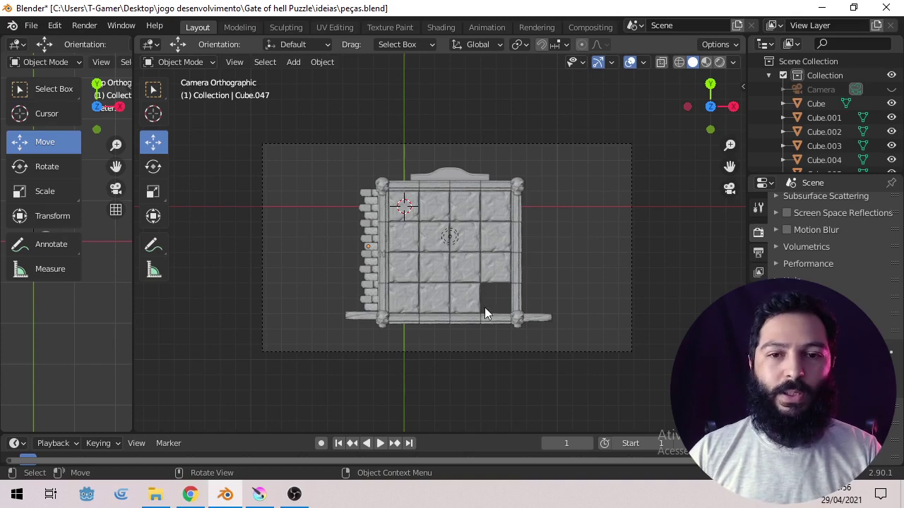
scroll(484, 314, "up", 3)
scroll(297, 195, "up", 1)
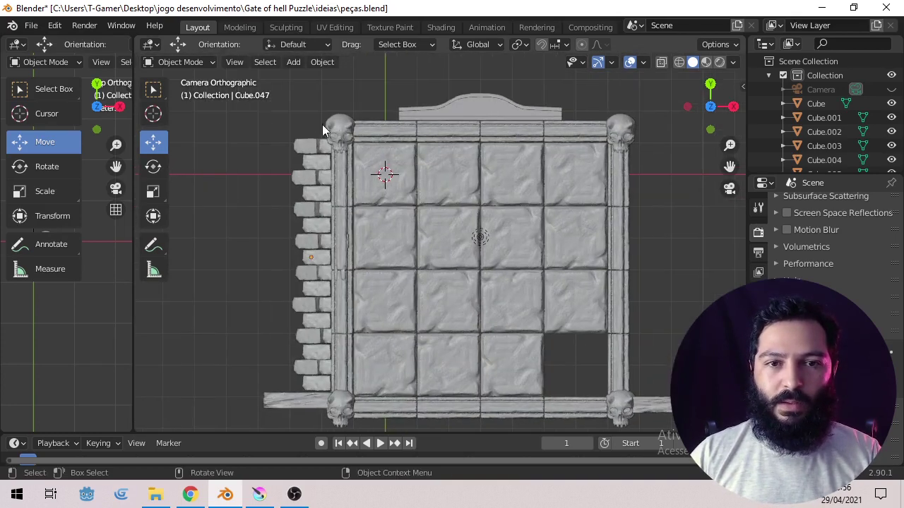
scroll(323, 127, "up", 4)
scroll(327, 132, "down", 2)
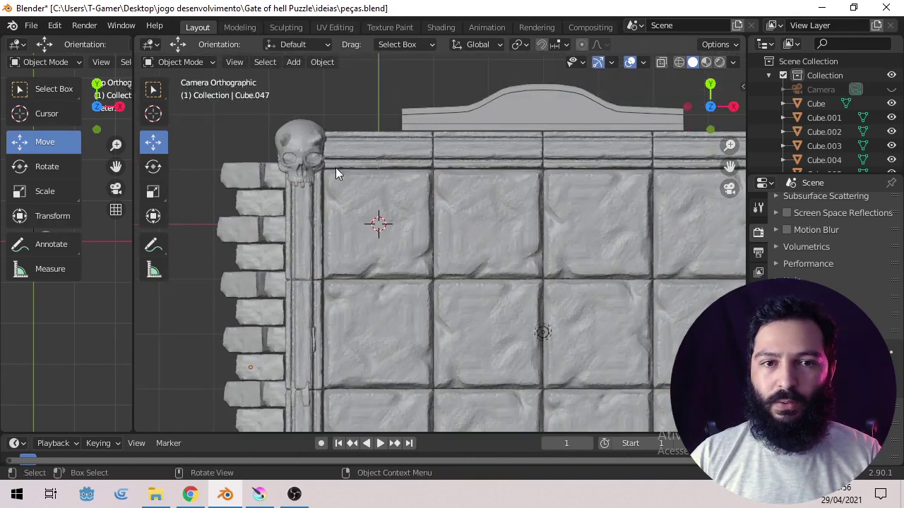
scroll(393, 254, "down", 2)
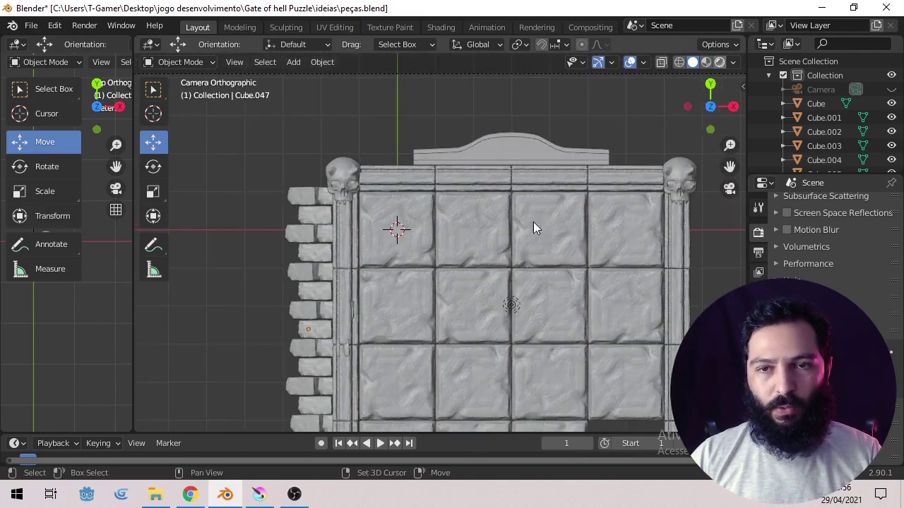
Step: Switch the large viewport to rendered shading and check the lit board in perspective and through the camera
left_click(719, 63)
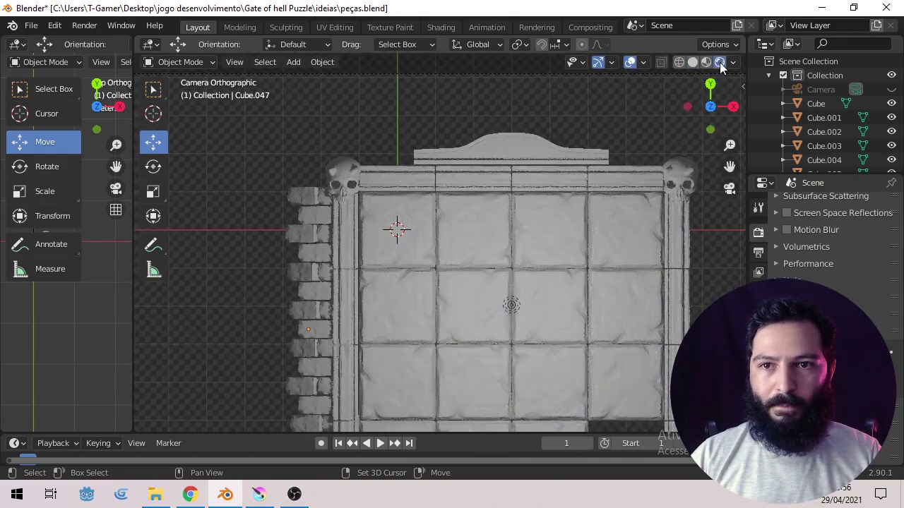
scroll(579, 219, "down", 2)
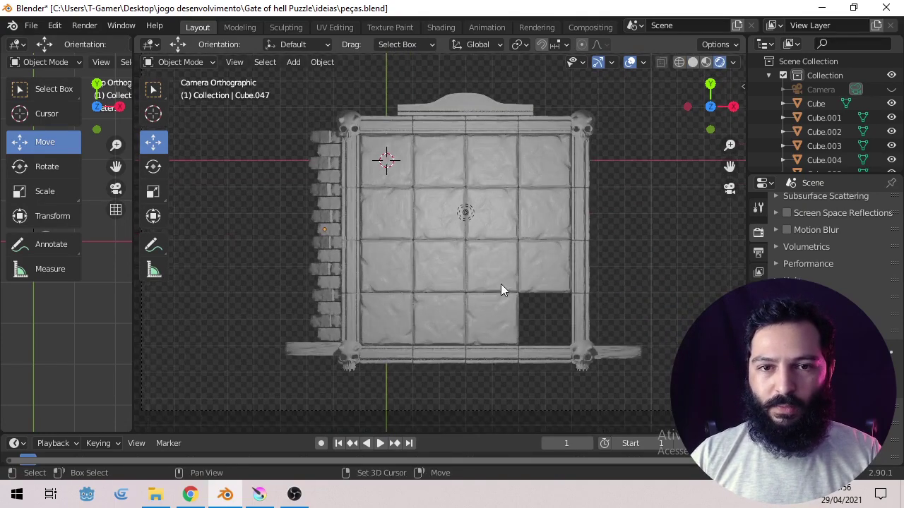
scroll(480, 233, "up", 1)
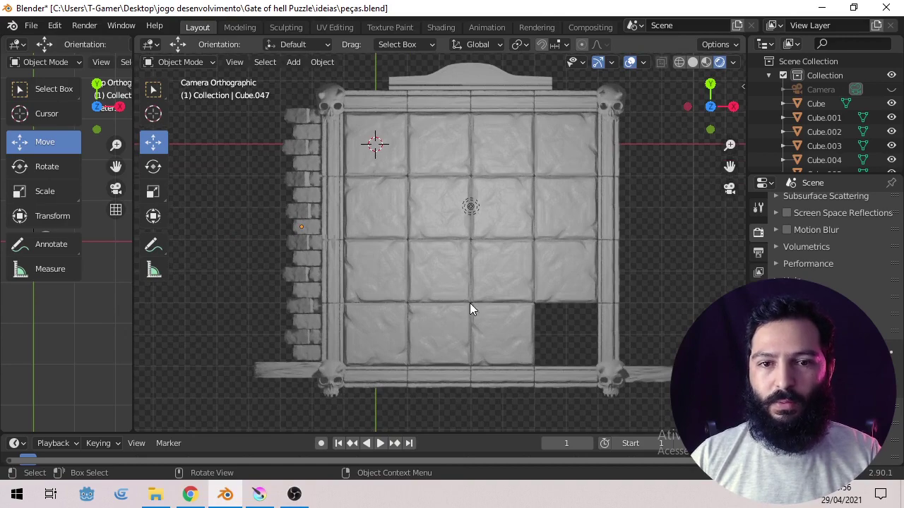
scroll(471, 309, "down", 2)
left_click_drag(462, 274, 425, 196)
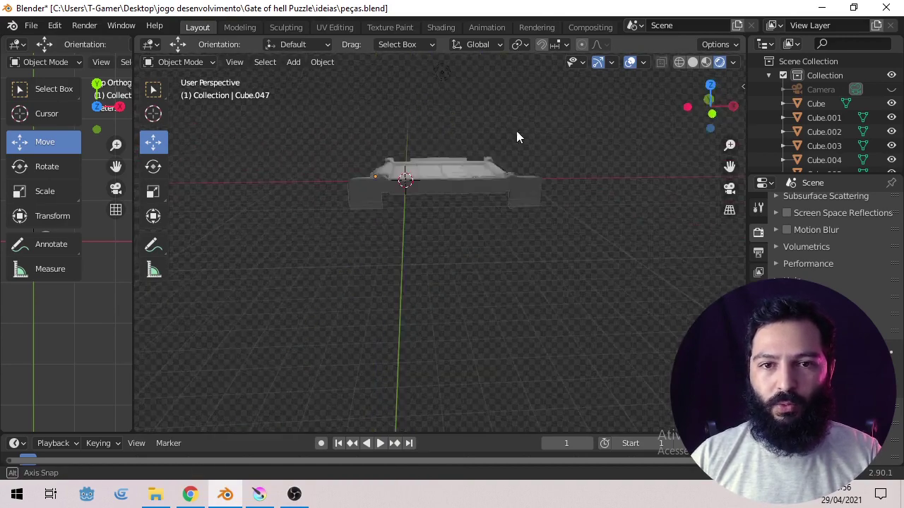
left_click_drag(516, 136, 522, 248)
key("KP_0")
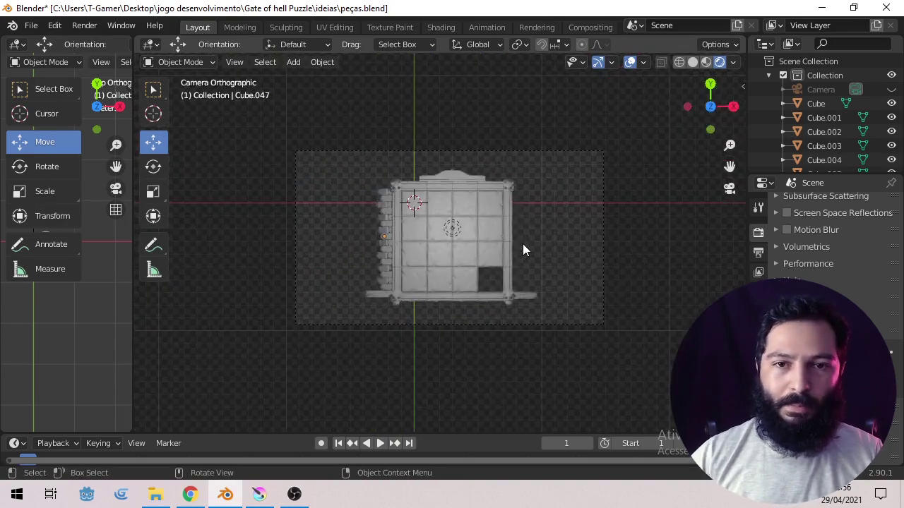
Step: Frame the board in the camera view and examine the lit tiles, skulls and frame up close and as a whole
key("Home")
scroll(354, 177, "up", 1)
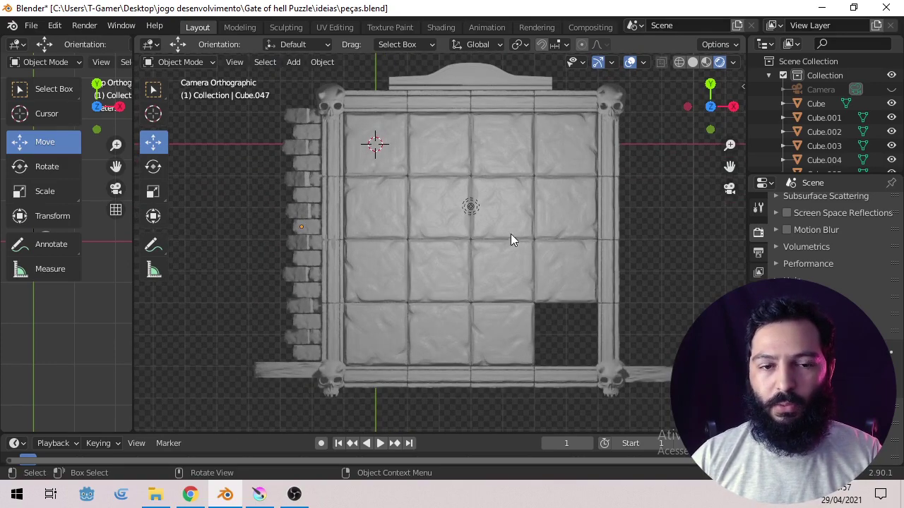
scroll(444, 267, "down", 1)
scroll(463, 269, "up", 1)
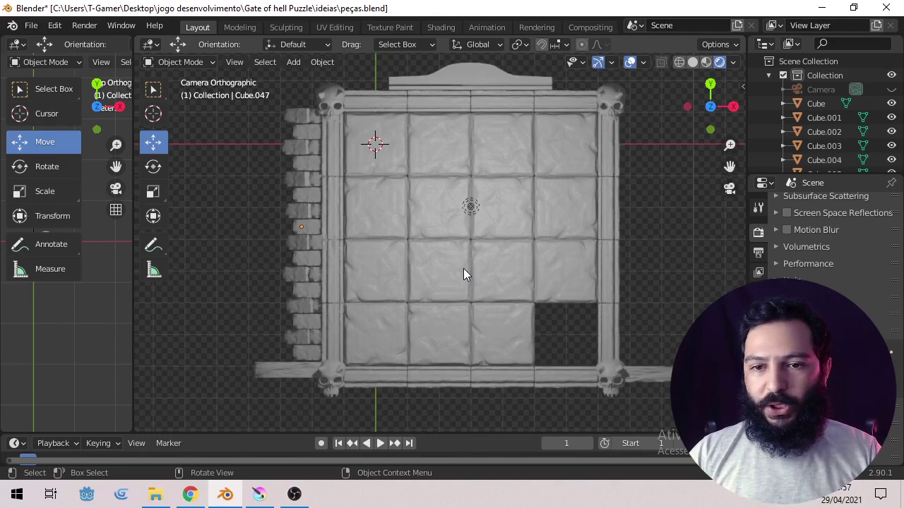
scroll(366, 270, "down", 1)
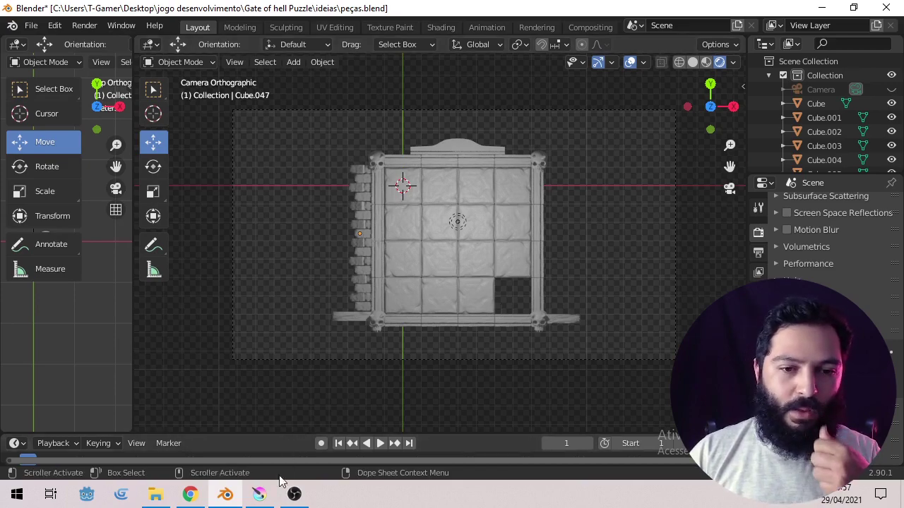
Step: Switch to Krita and compare the painted frame in moldura 2 editavel.kra with the grey render in quebra cabeca.kra
left_click(265, 496)
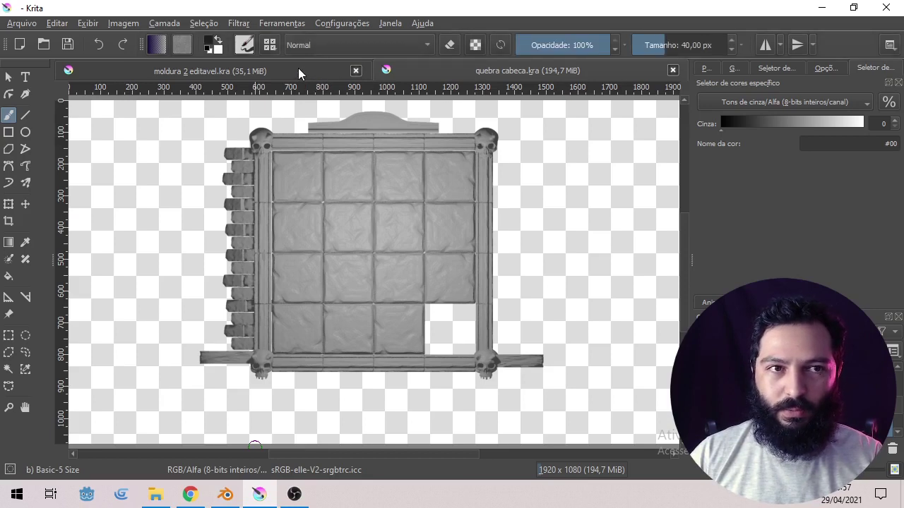
left_click(298, 68)
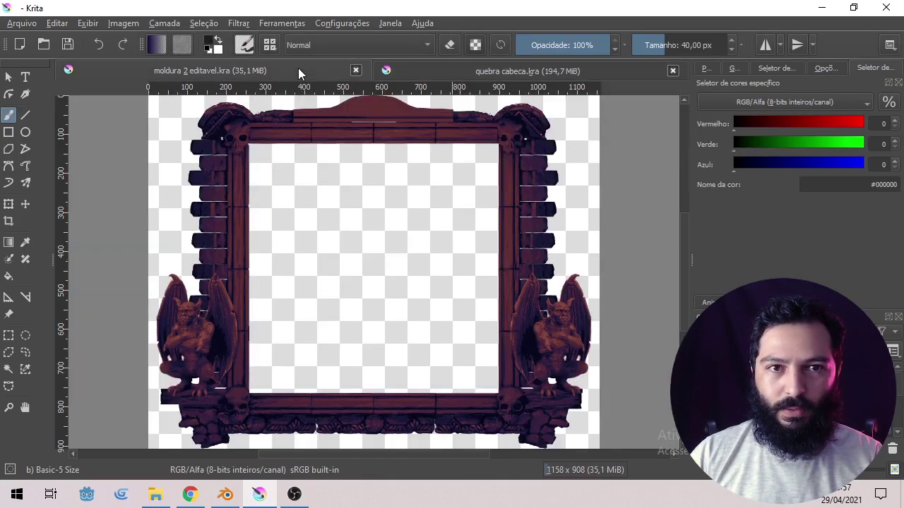
left_click(420, 71)
scroll(497, 265, "up", 1)
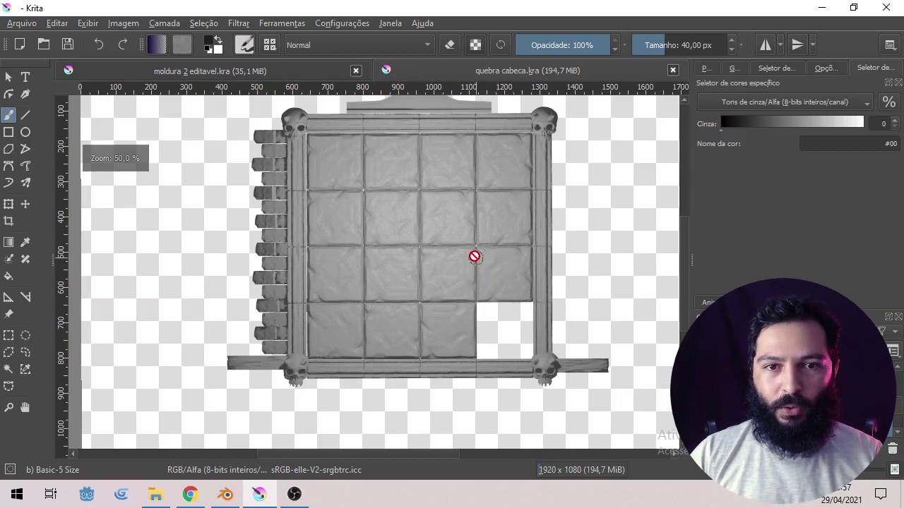
left_click_drag(474, 256, 494, 276)
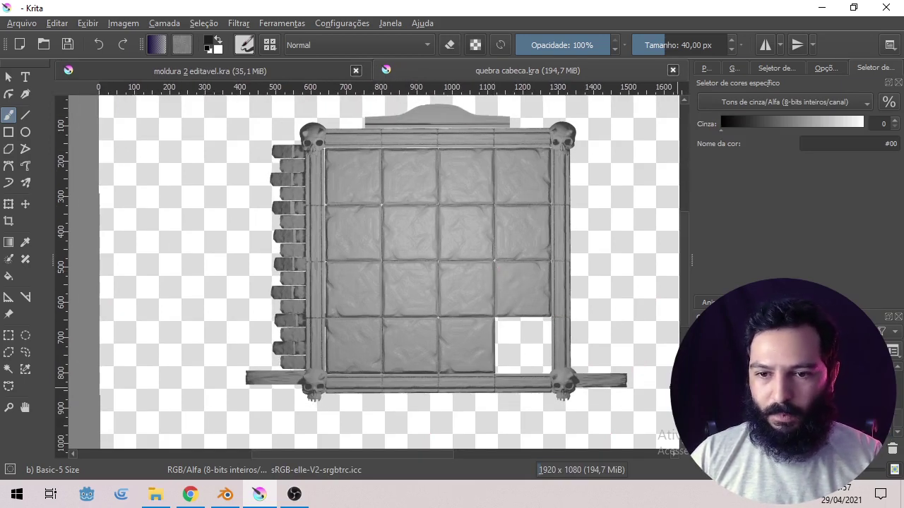
Step: Show the layers with the broken stone corbels beneath the beams at the board's lower right and left corners
left_click(702, 389)
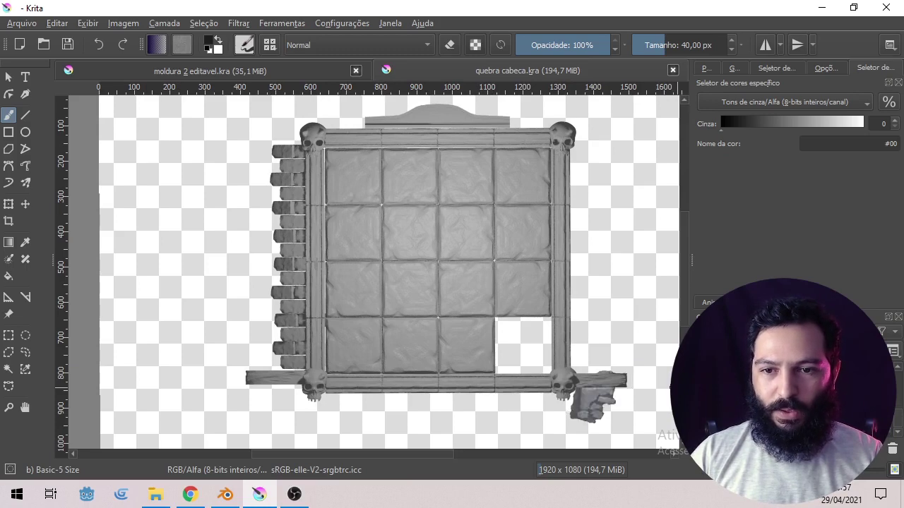
left_click(702, 390)
left_click(702, 389)
left_click(702, 389)
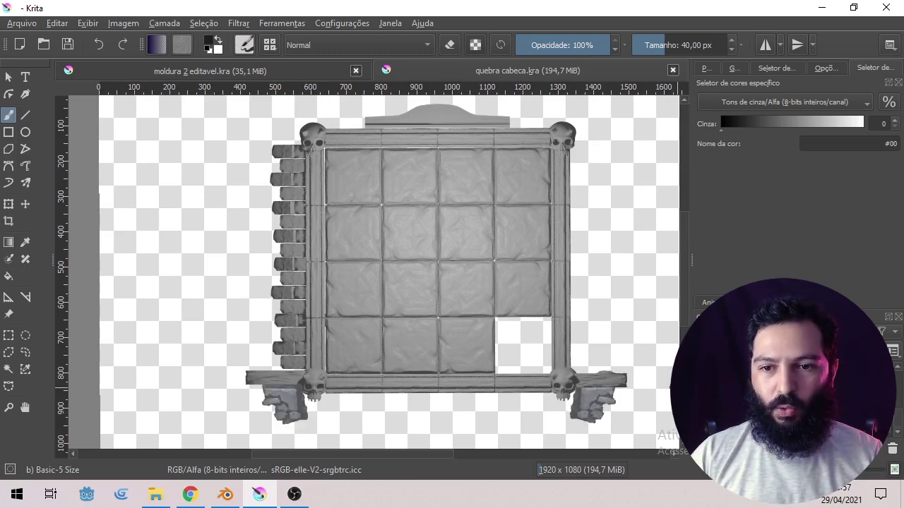
Step: Examine the stone corbels under both beam ends, comparing their texture and blending with the rendered frame
scroll(518, 412, "up", 4)
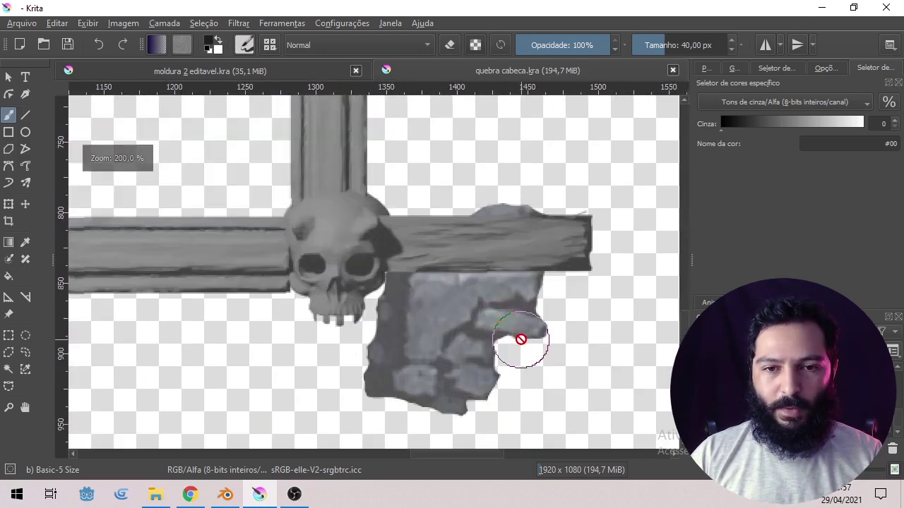
scroll(515, 342, "down", 3)
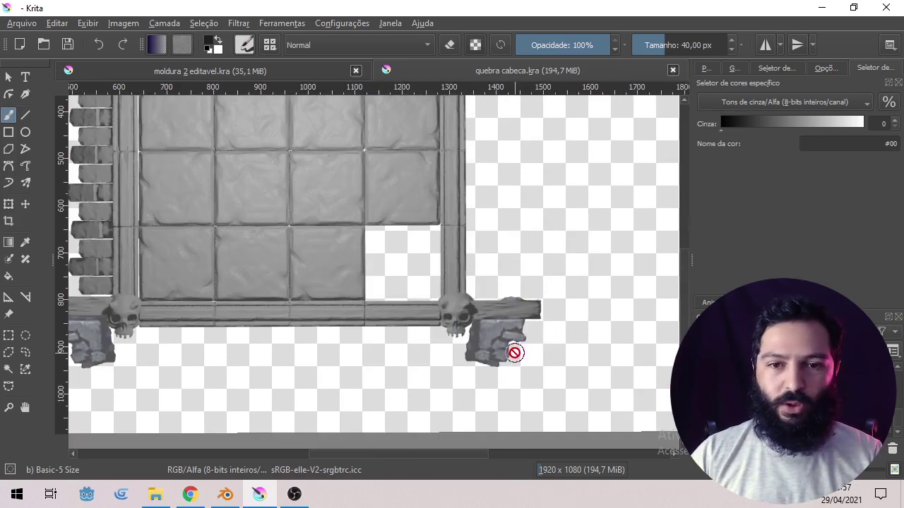
scroll(512, 364, "up", 2)
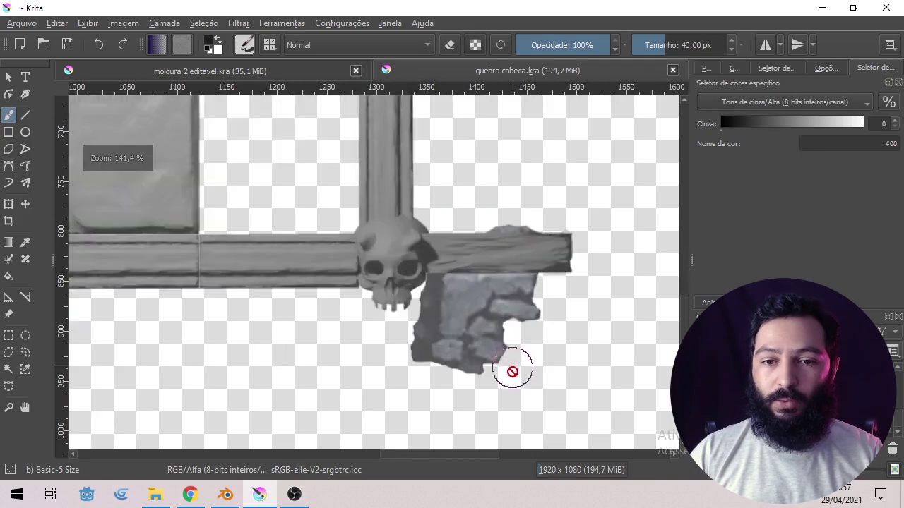
left_click_drag(315, 355, 657, 320)
scroll(355, 307, "down", 3)
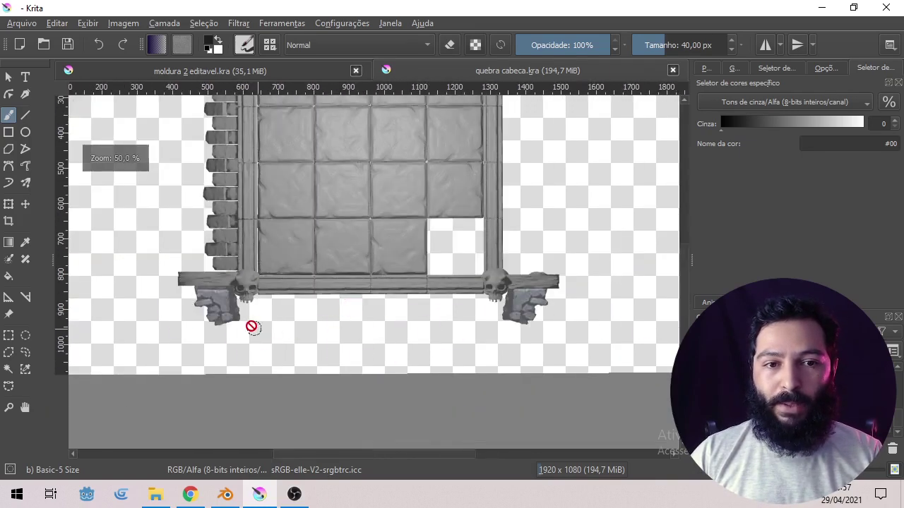
left_click_drag(253, 328, 197, 343)
scroll(522, 365, "up", 3)
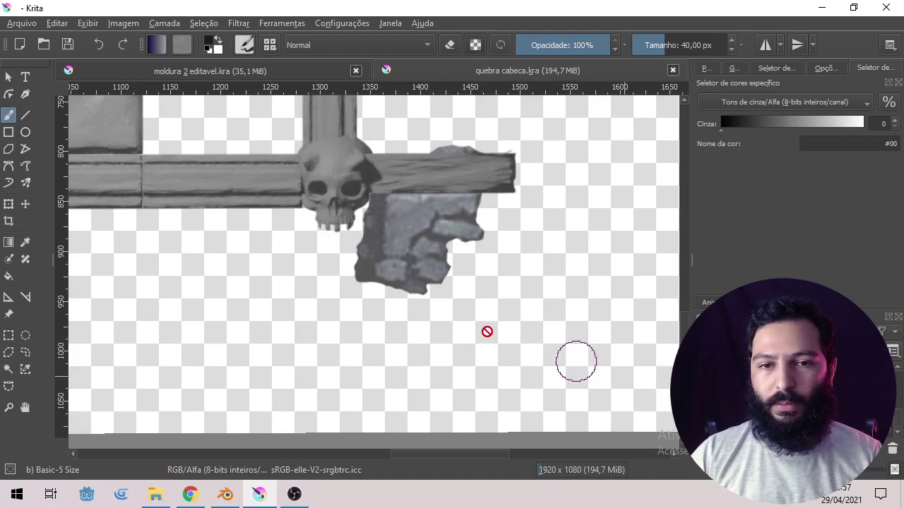
scroll(466, 329, "down", 3)
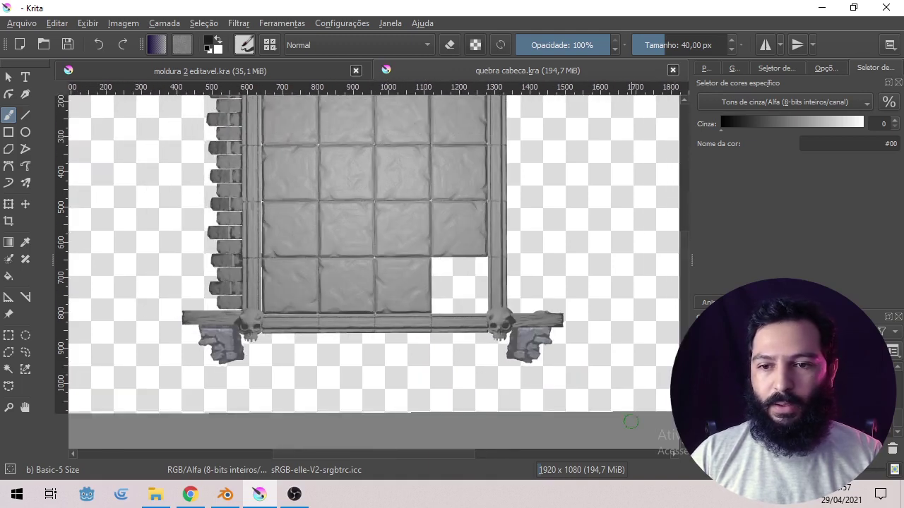
Step: Toggle the lower ornament layers' visibility and show the carved stone strip beneath the bottom frame, between the two corbels
left_click(702, 385)
left_click(702, 385)
left_click(701, 399)
left_click(701, 398)
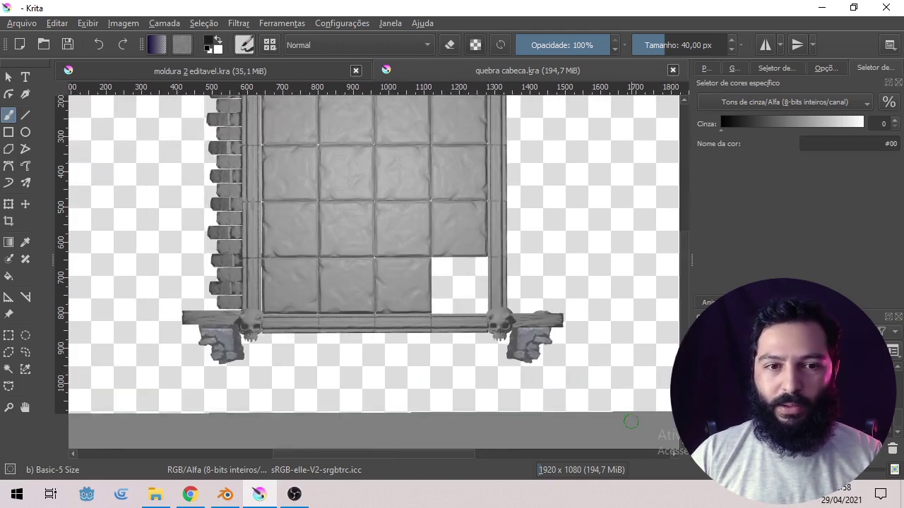
left_click_drag(470, 303, 490, 373)
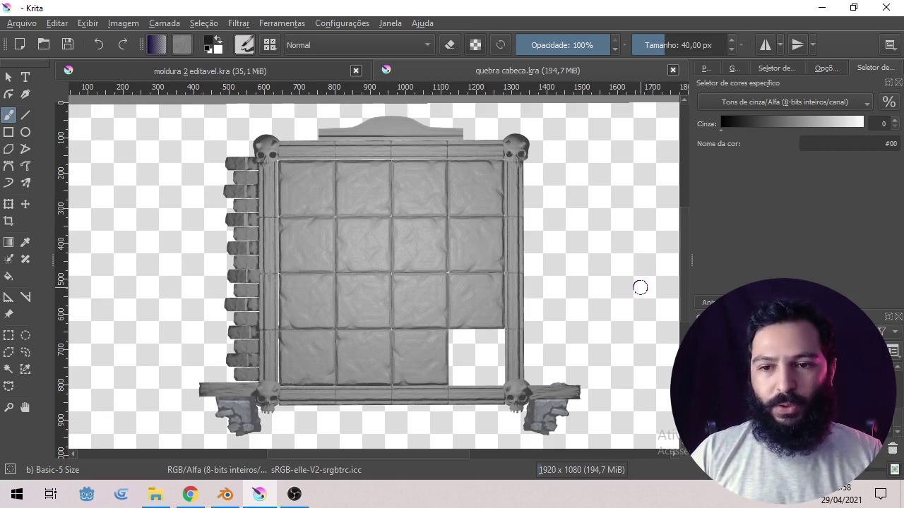
left_click(703, 397)
left_click(703, 397)
left_click(703, 397)
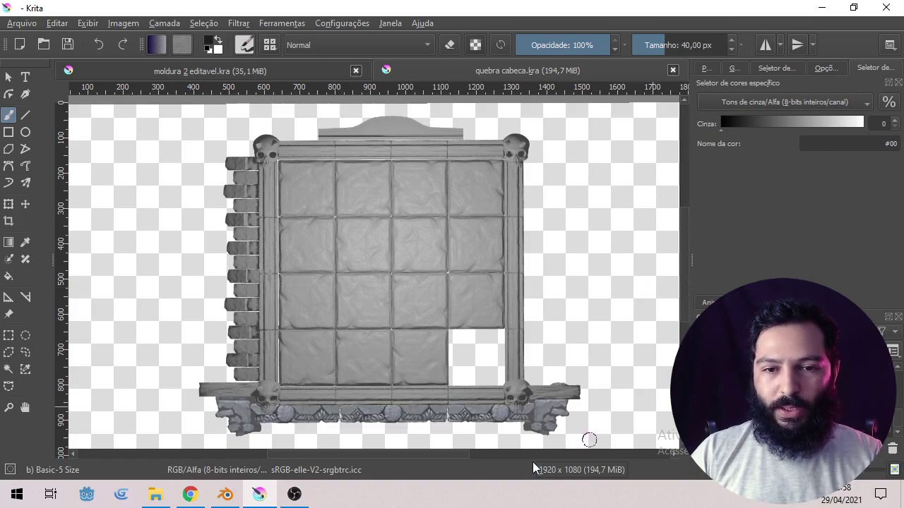
Step: Inspect the carved strip's circular and leaf ornaments up close and along the whole lower frame
scroll(468, 431, "up", 1)
scroll(468, 430, "up", 4)
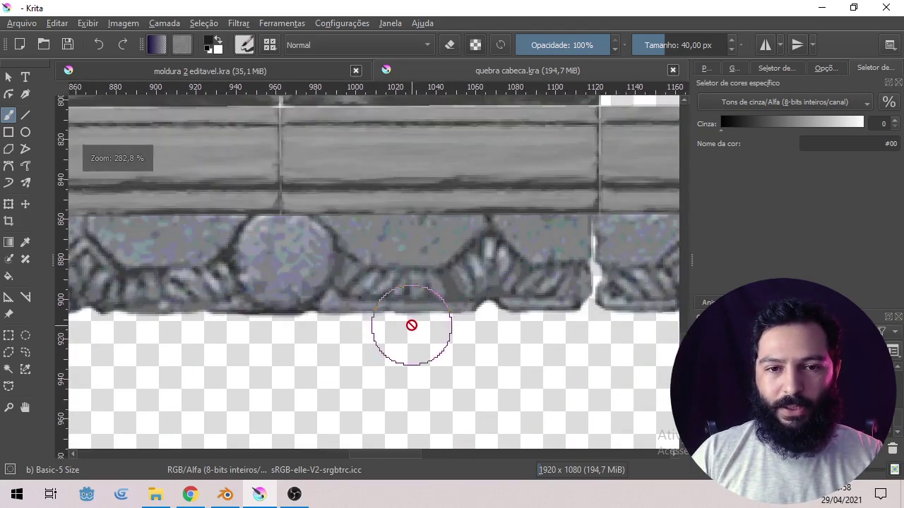
scroll(412, 326, "down", 3)
left_click_drag(312, 359, 405, 341)
scroll(444, 337, "down", 1)
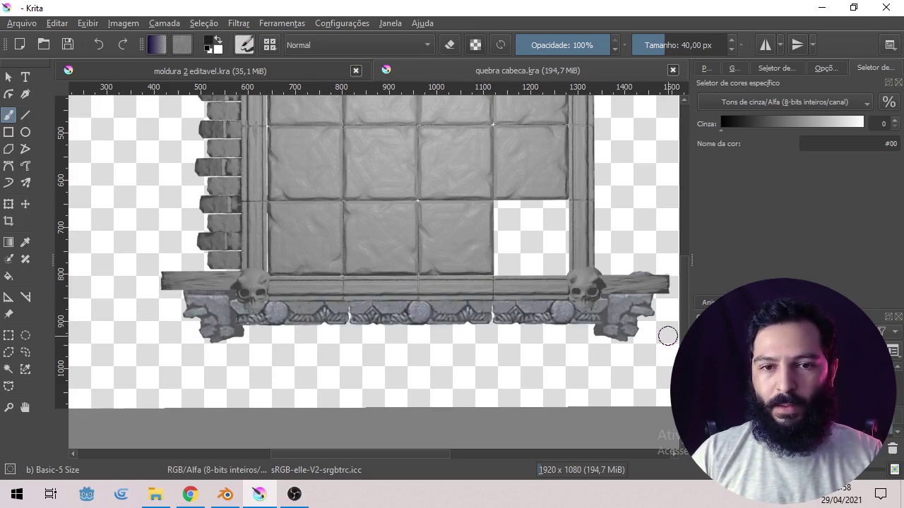
Step: Show the carved rounded ornaments behind both upper skulls and inspect how the left one joins the crest
scroll(667, 336, "down", 3)
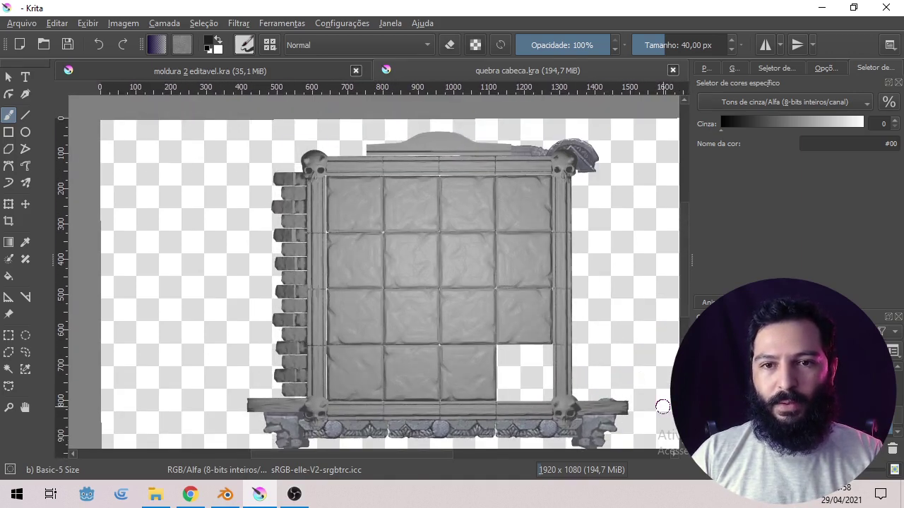
scroll(334, 128, "up", 4)
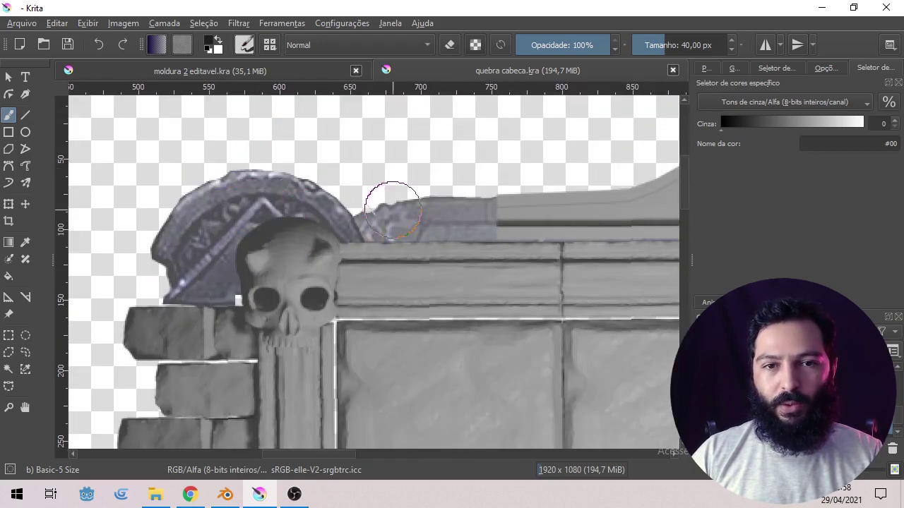
scroll(419, 307, "down", 4)
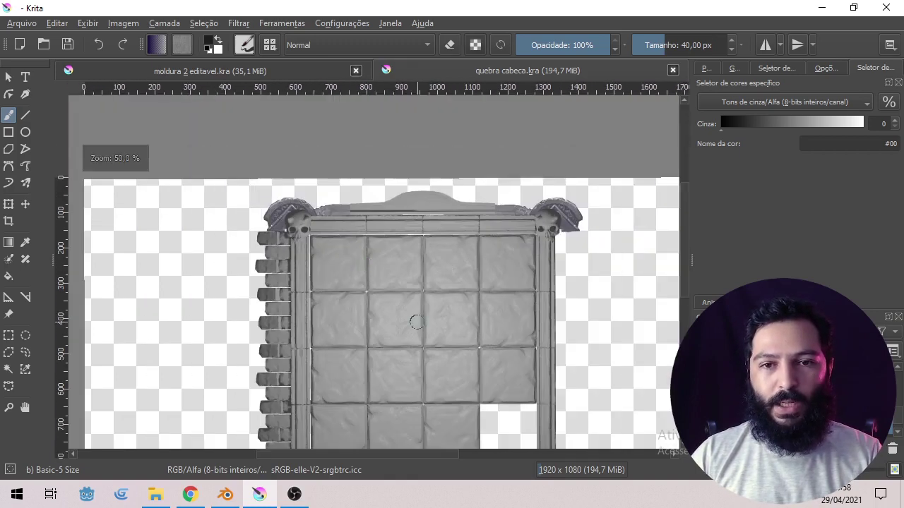
left_click_drag(417, 321, 367, 241)
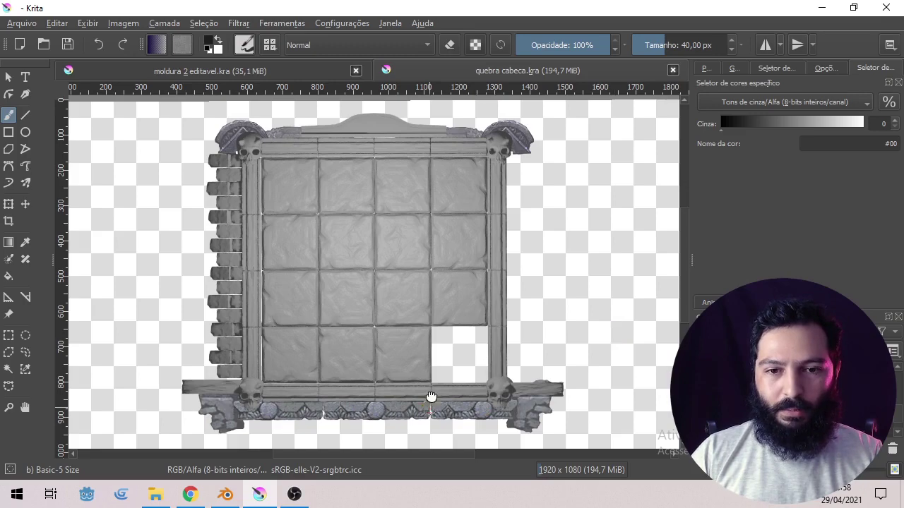
Step: Review the assembled board from the carved base strip to the crest and upper corner ornaments
scroll(429, 395, "up", 2)
scroll(446, 339, "down", 2)
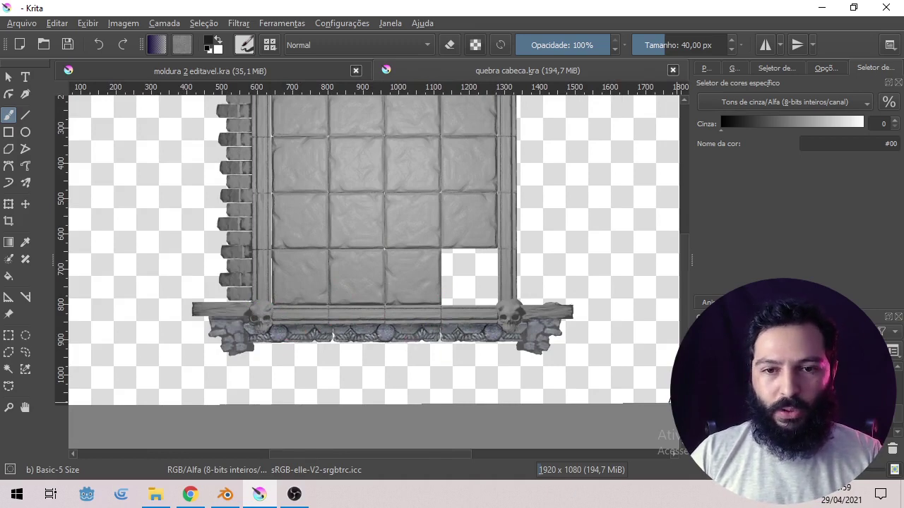
scroll(466, 344, "up", 3)
scroll(470, 346, "down", 3)
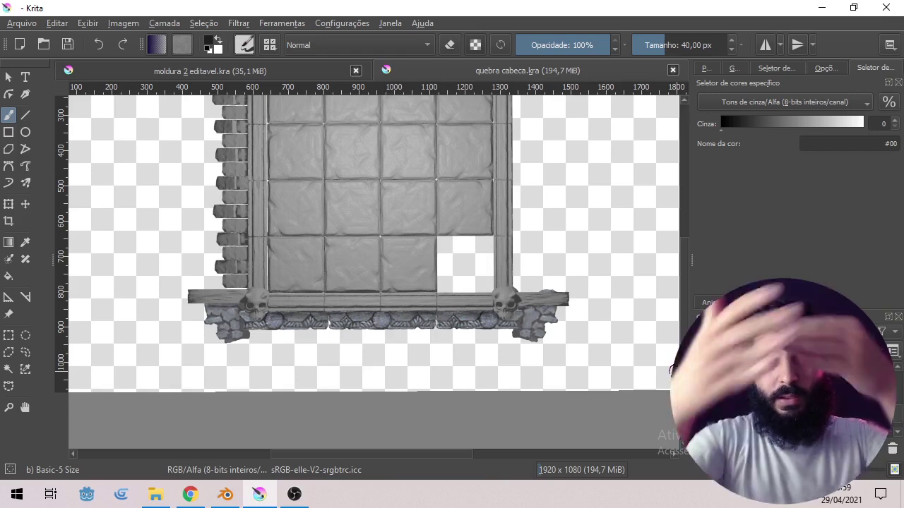
left_click_drag(382, 155, 414, 338)
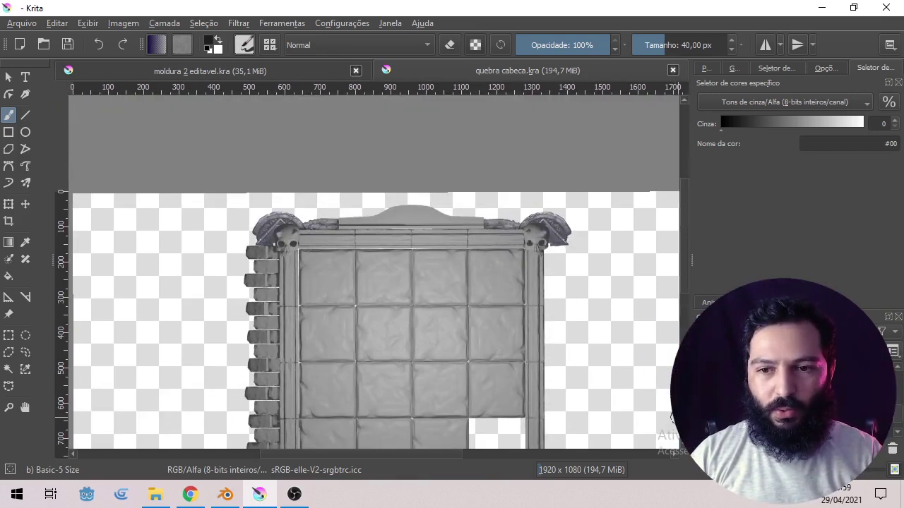
left_click_drag(466, 389, 456, 297)
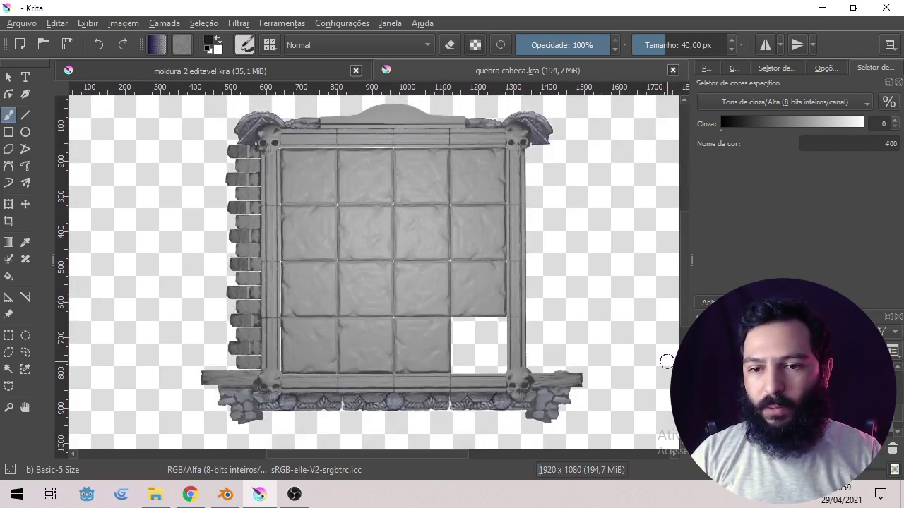
Step: Show the mirrored brick column layer along the board's right side, toggling its visibility to compare both sides
left_click(702, 383)
left_click(701, 384)
left_click(701, 383)
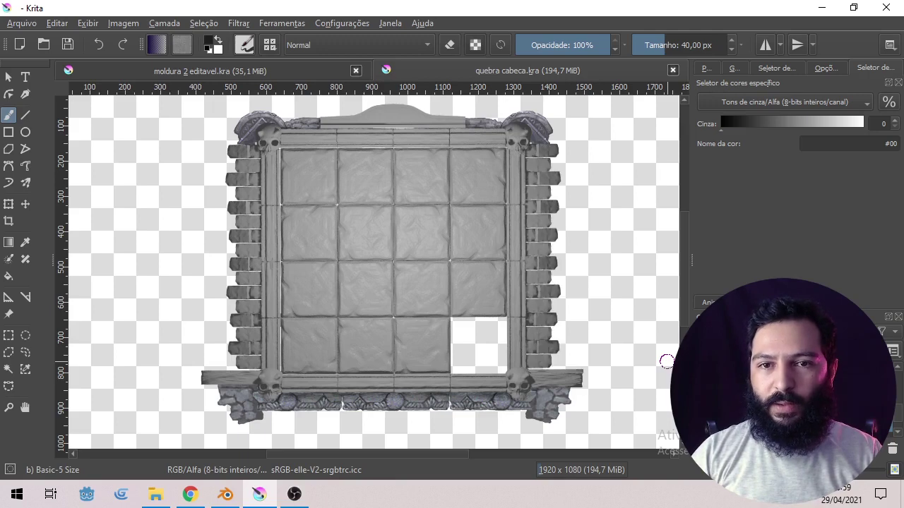
left_click(702, 383)
left_click(702, 384)
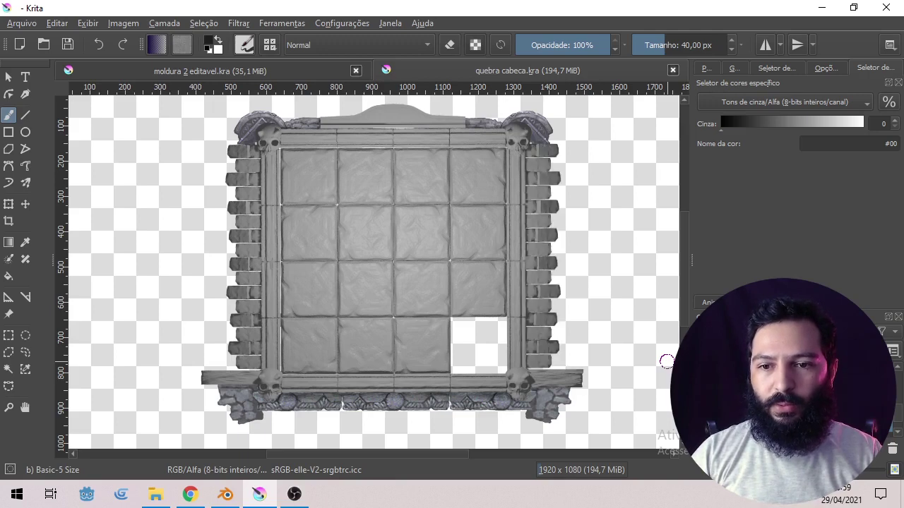
Step: Try shifting the right-hand brick column with the Move tool and undo the shift
left_click(26, 204)
left_click_drag(560, 244, 588, 209)
key("ctrl+z")
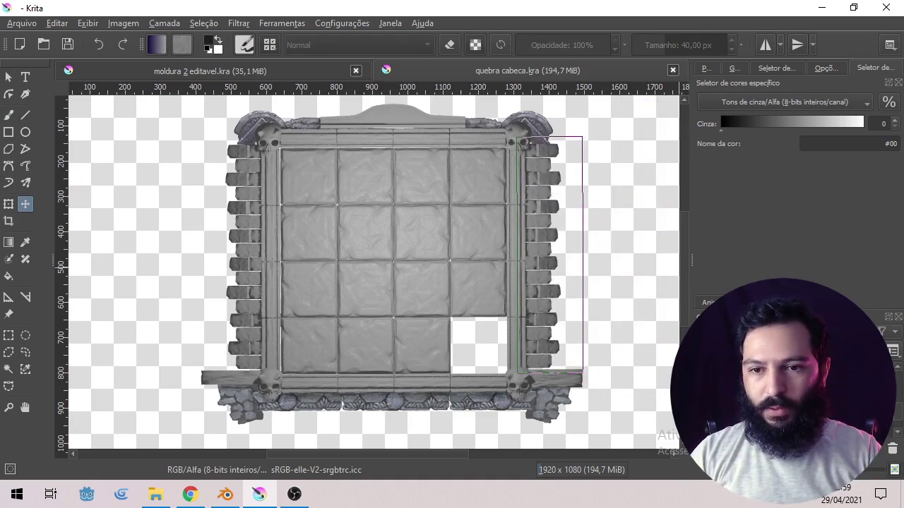
Step: Toggle the overlay that darkens the whole board to compare the tones, and leave the darkened version showing
left_click(704, 374)
left_click(704, 374)
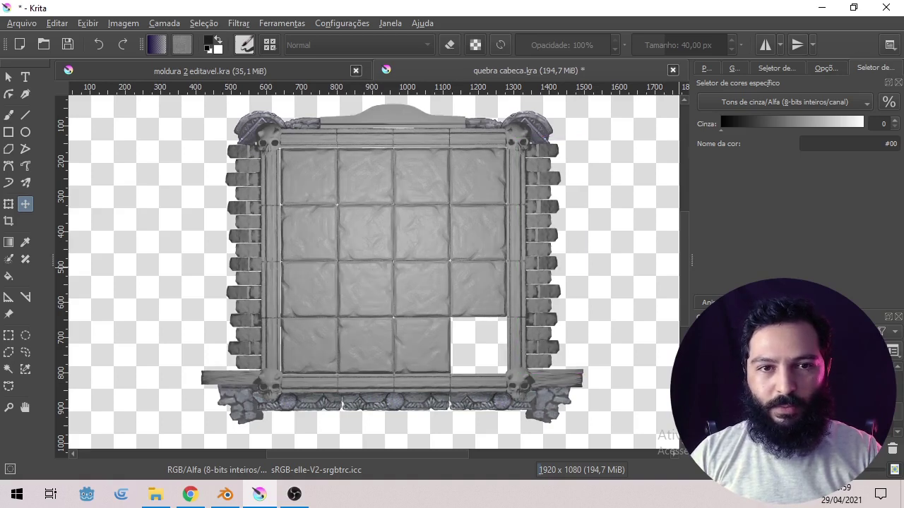
left_click(704, 374)
key("ctrl+z")
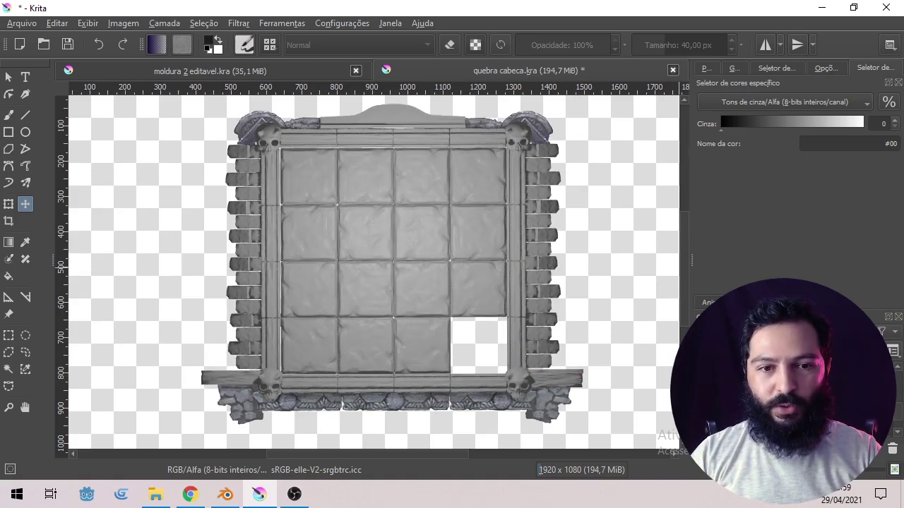
key("ctrl+shift+z")
key("ctrl+z")
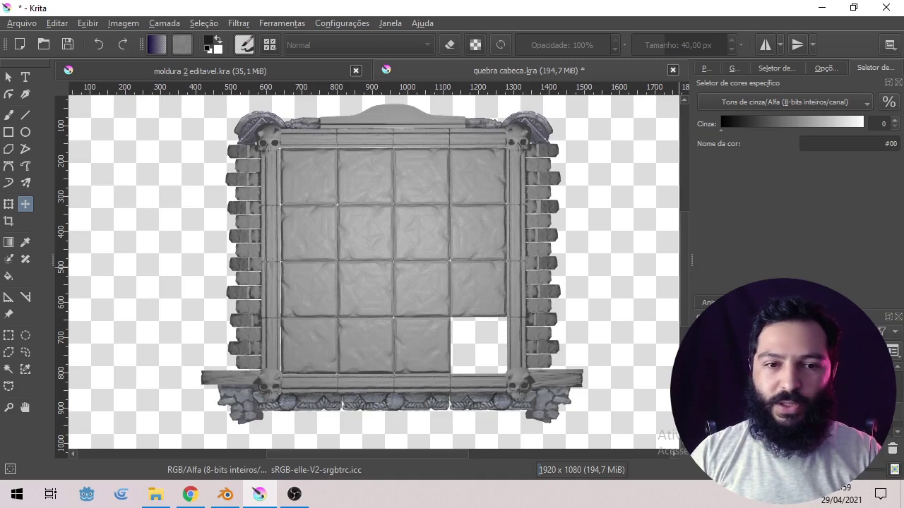
key("ctrl+shift+z")
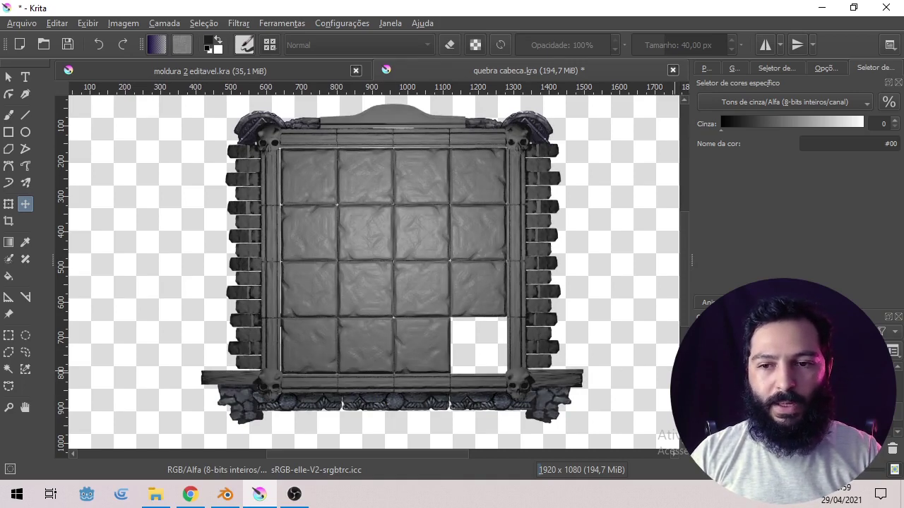
Step: Switch the board's darkening off and on again to compare light and dark tones, keeping the darkened version
key("ctrl+z")
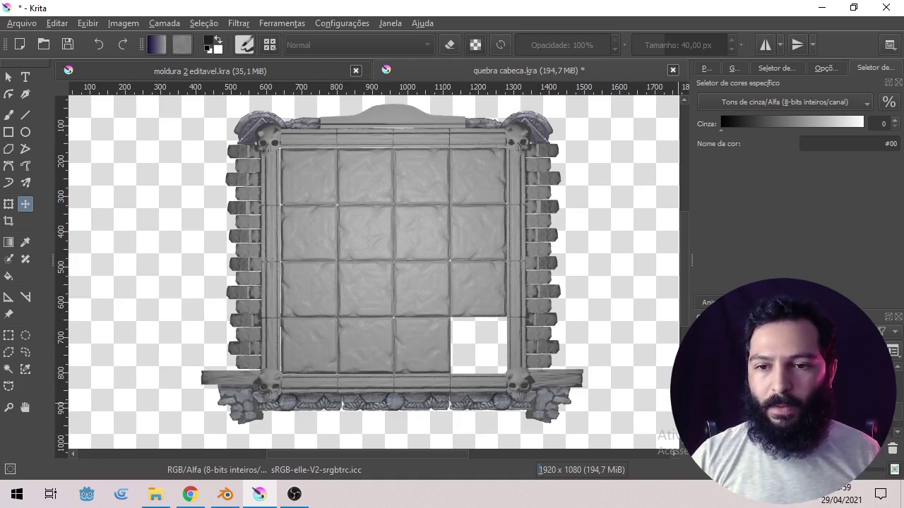
key("ctrl+shift+z")
key("ctrl+z")
key("ctrl+shift+z")
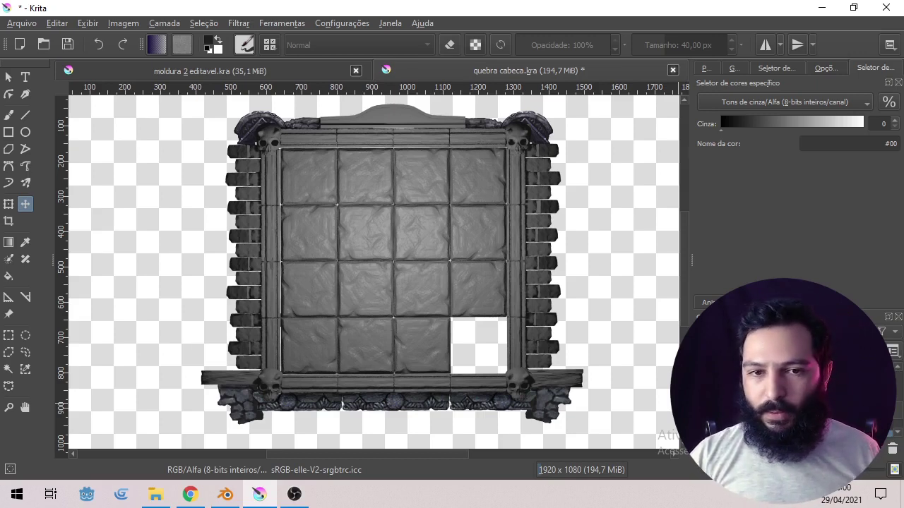
Step: Show the winged gargoyle layer on the base's left ledge and the mirrored gargoyle on the right ledge
key("ctrl+shift+z")
key("ctrl+z")
key("ctrl+shift+z")
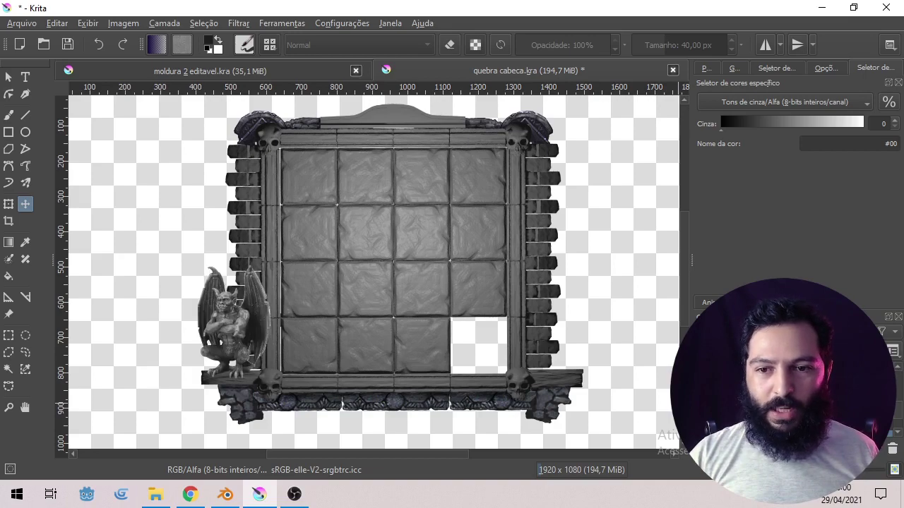
key("ctrl+shift+z")
key("ctrl+z")
key("ctrl+shift+z")
Step: Examine both gargoyles up close, including their feet on the ledges, and compare them on the whole board
scroll(588, 351, "up", 2)
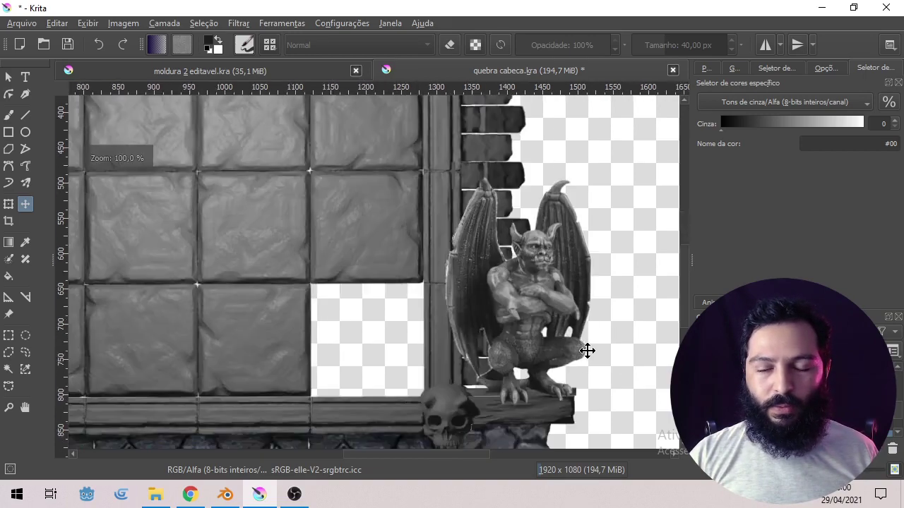
scroll(587, 351, "up", 2)
scroll(587, 350, "down", 2)
left_click_drag(555, 352, 473, 351)
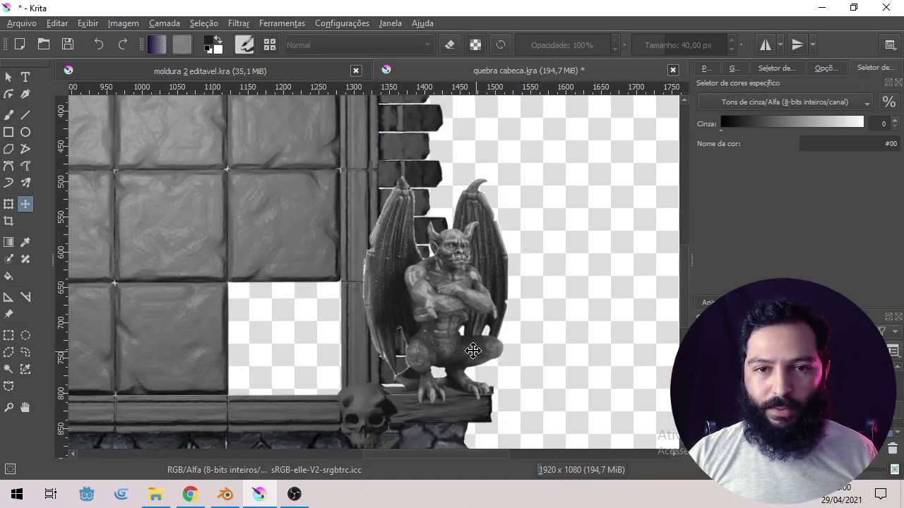
scroll(473, 351, "up", 2)
scroll(475, 347, "down", 5)
left_click_drag(218, 388, 341, 395)
scroll(366, 371, "up", 5)
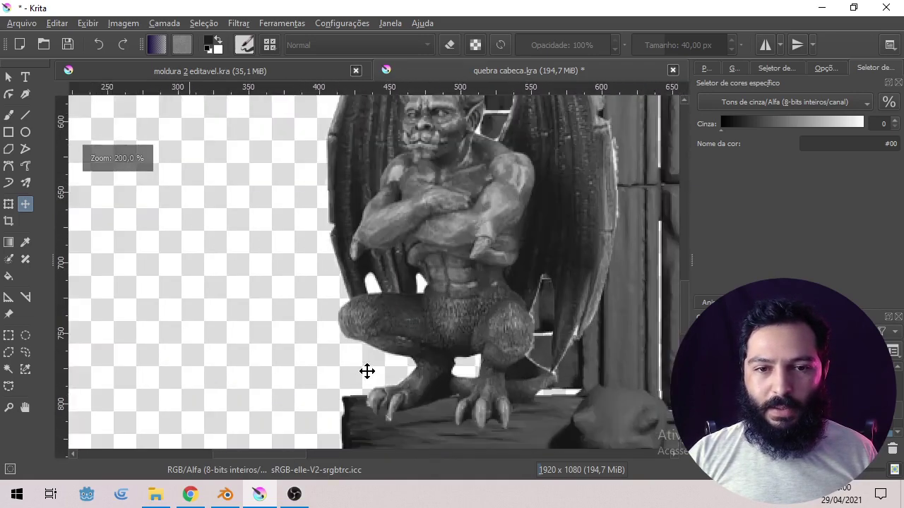
left_click_drag(518, 304, 348, 378)
scroll(360, 355, "down", 4)
left_click_drag(447, 355, 326, 343)
left_click_drag(444, 359, 472, 356)
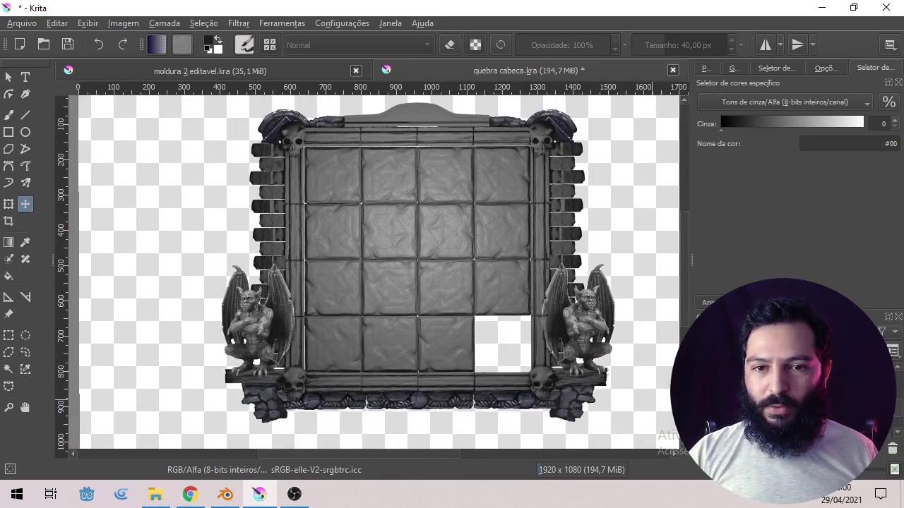
Step: Examine the brick columns on both sides of the frame and how the gargoyles' wings overlap them
scroll(568, 336, "up", 4)
left_click_drag(517, 218, 553, 441)
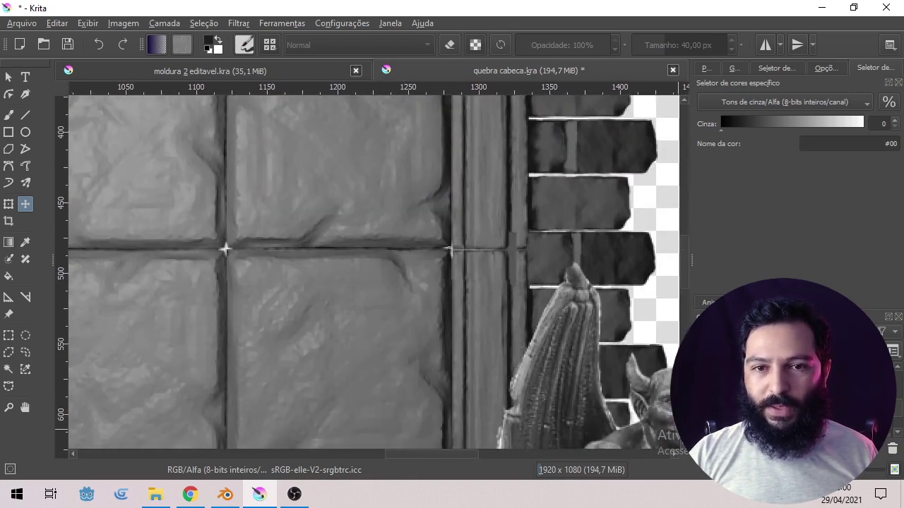
scroll(264, 303, "down", 4)
left_click_drag(264, 303, 454, 329)
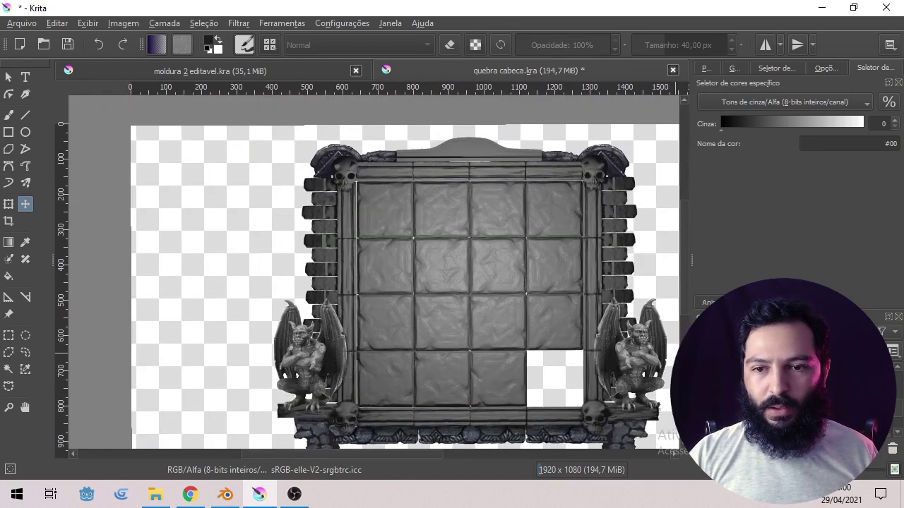
scroll(317, 248, "up", 4)
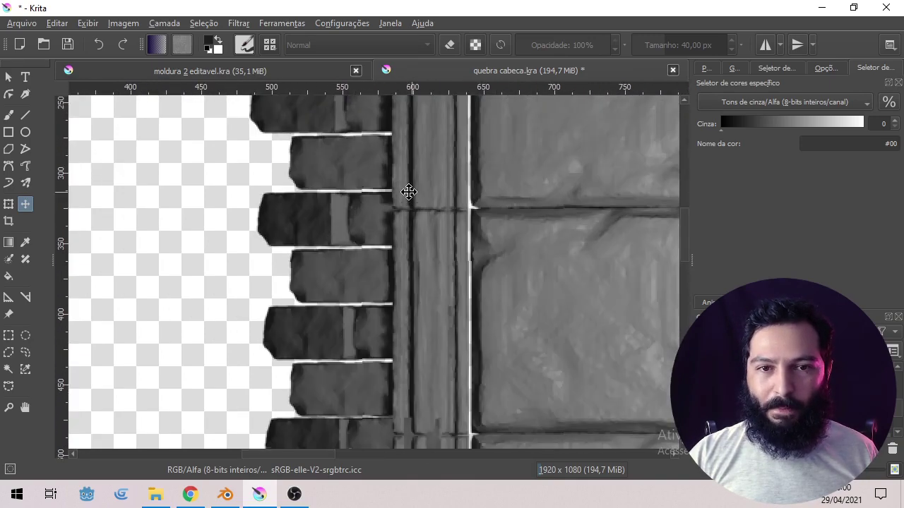
left_click_drag(450, 427, 436, 212)
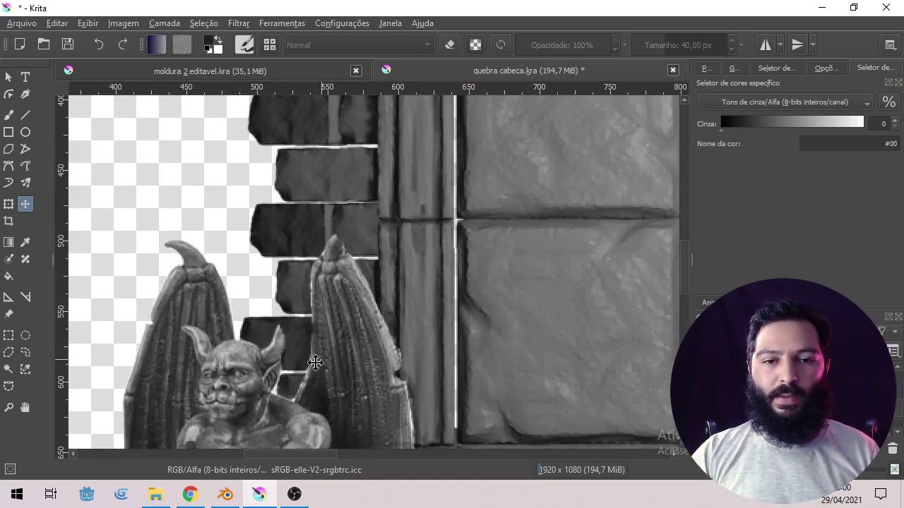
left_click_drag(304, 382, 361, 150)
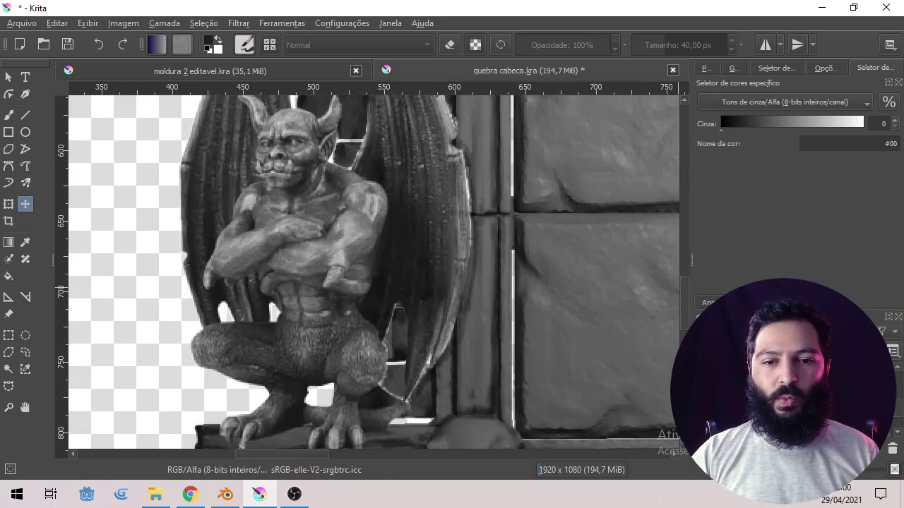
scroll(585, 359, "down", 4)
left_click_drag(525, 312, 284, 293)
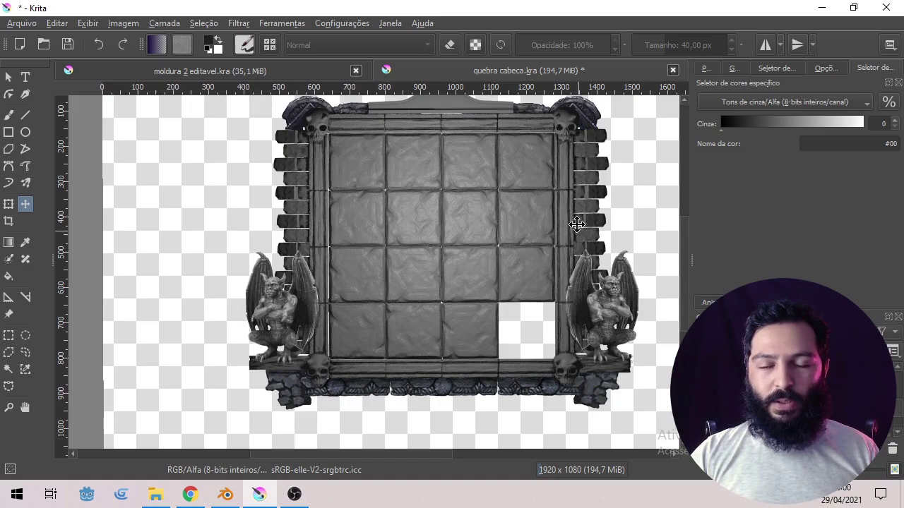
Step: Examine the right gargoyle's upper body and the surface and joints of the board's upper-left stone tile
scroll(577, 222, "up", 3)
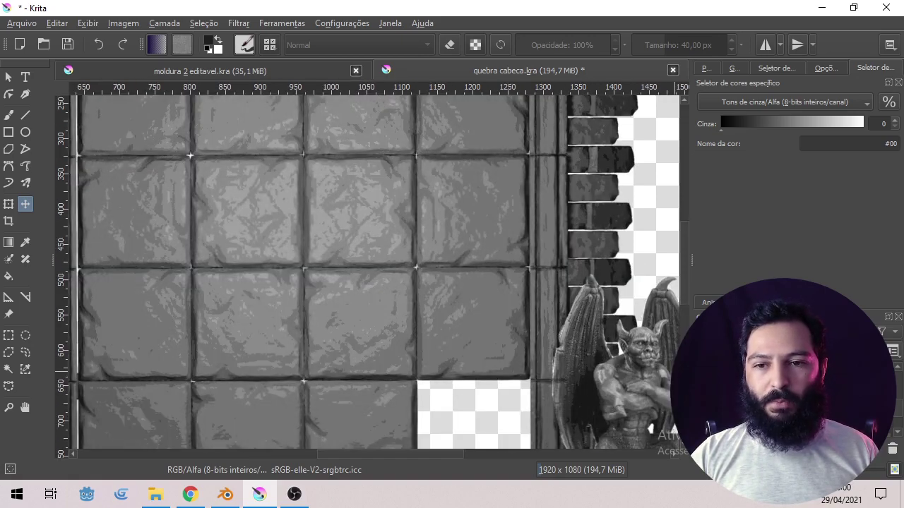
scroll(520, 323, "up", 5)
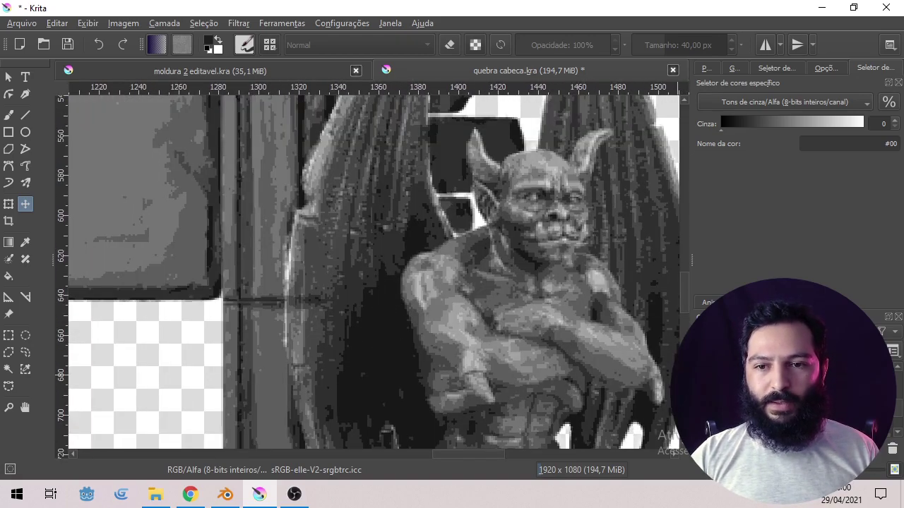
left_click_drag(224, 234, 452, 333)
scroll(452, 333, "down", 2)
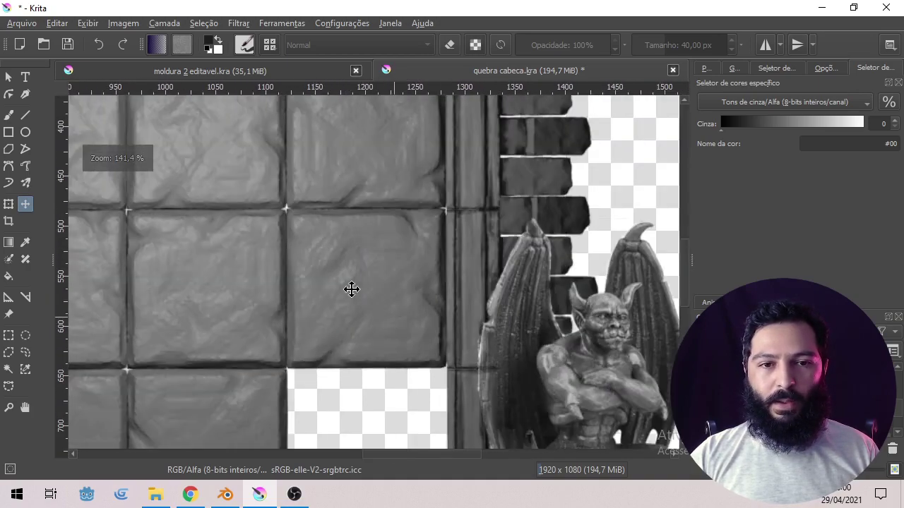
left_click_drag(353, 288, 553, 379)
left_click_drag(217, 280, 528, 399)
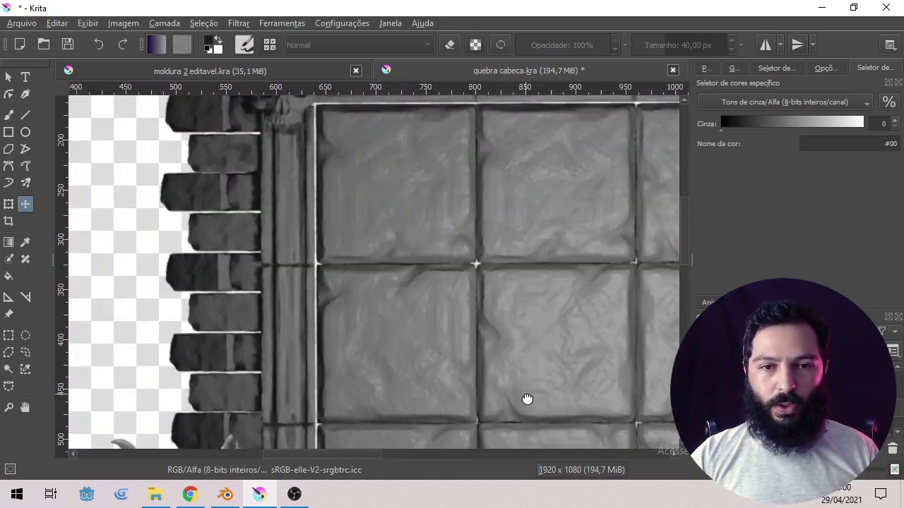
left_click_drag(428, 272, 414, 323)
scroll(381, 269, "up", 2)
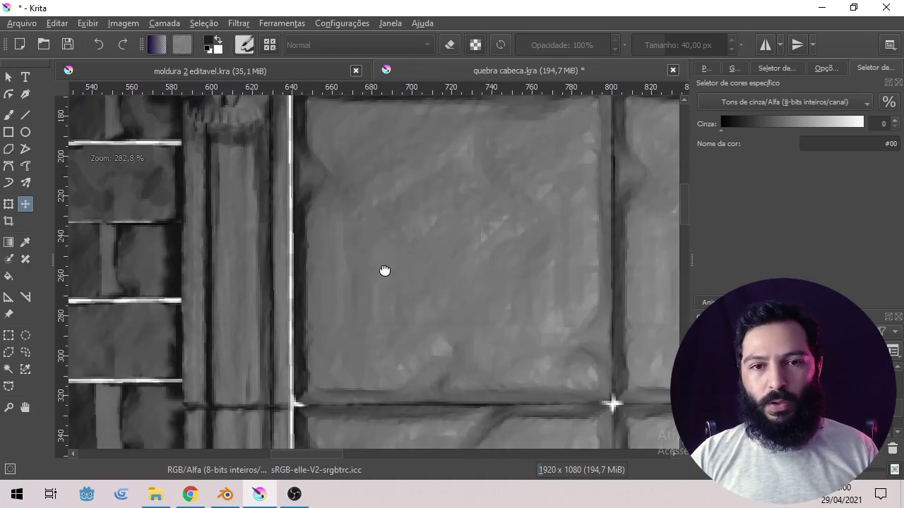
left_click_drag(384, 270, 341, 323)
left_click_drag(477, 336, 455, 232)
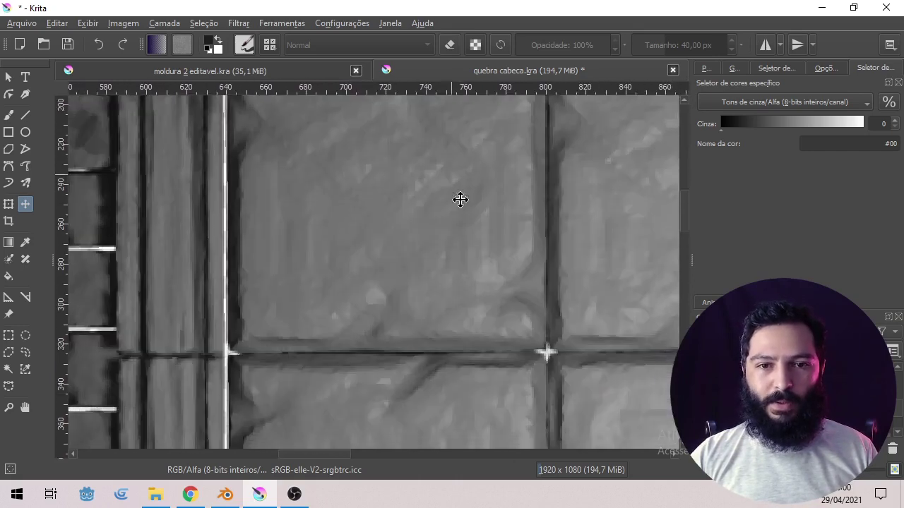
left_click_drag(459, 200, 470, 273)
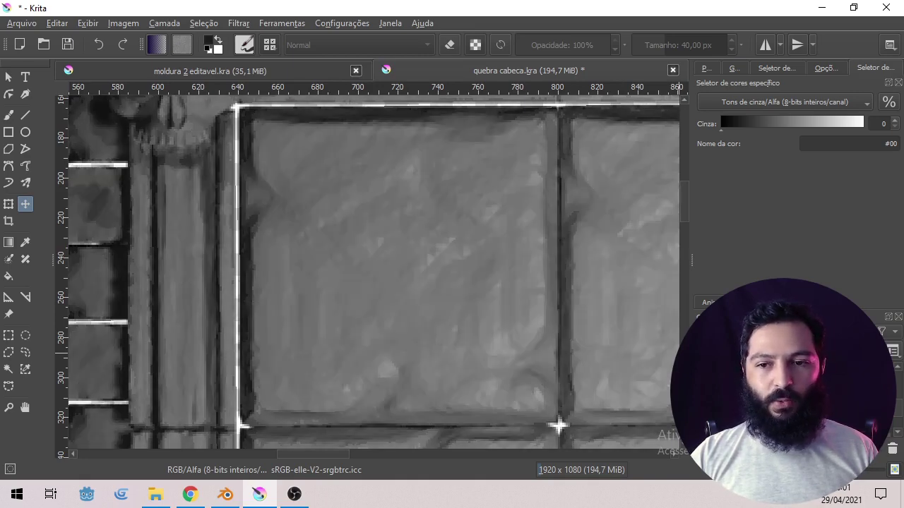
Step: Examine the left gargoyle's ledge and the skull at the frame's lower-left corner
scroll(520, 324, "down", 3)
left_click_drag(431, 312, 374, 153)
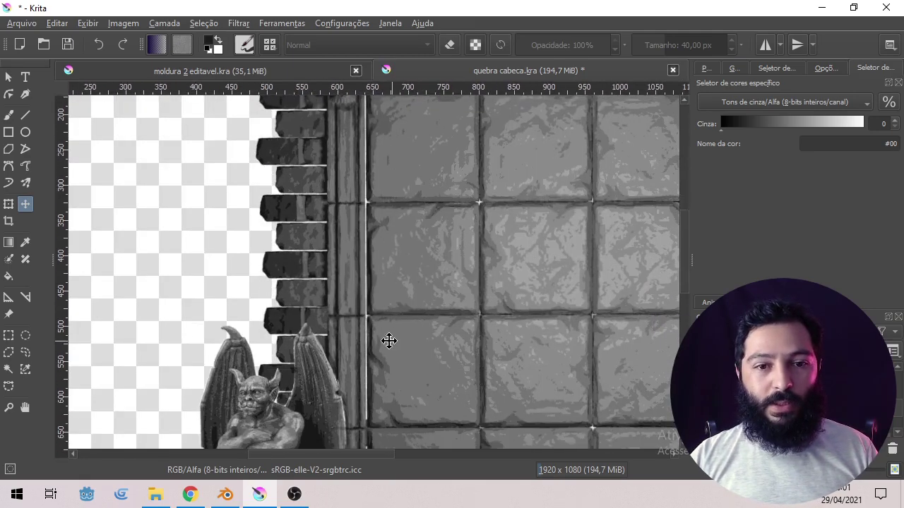
left_click_drag(390, 340, 398, 214)
left_click_drag(501, 203, 547, 151)
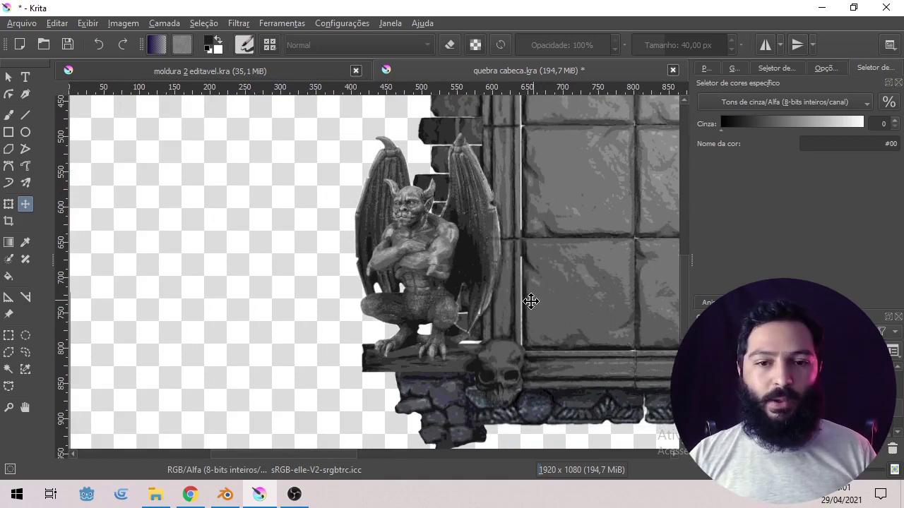
scroll(529, 255, "up", 4)
scroll(530, 250, "down", 1)
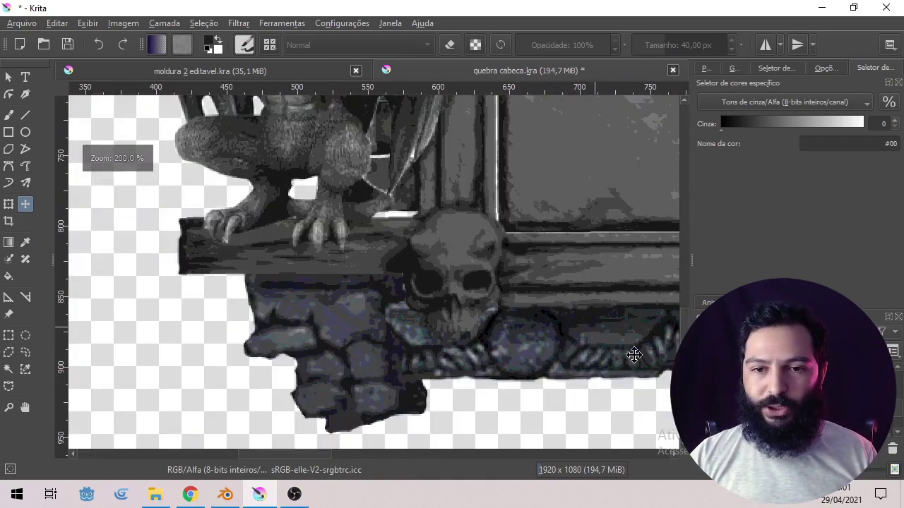
scroll(532, 303, "up", 2)
left_click_drag(522, 278, 493, 323)
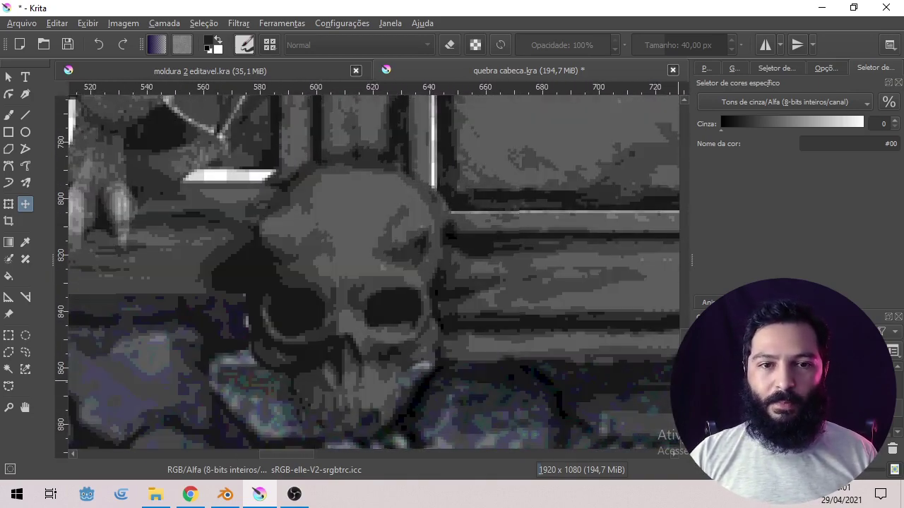
Step: Compare the left gargoyle's detail with the neighbouring stone tiles, corner skull and carved base strip
scroll(571, 303, "down", 3)
left_click_drag(542, 299, 393, 388)
left_click_drag(284, 301, 250, 211)
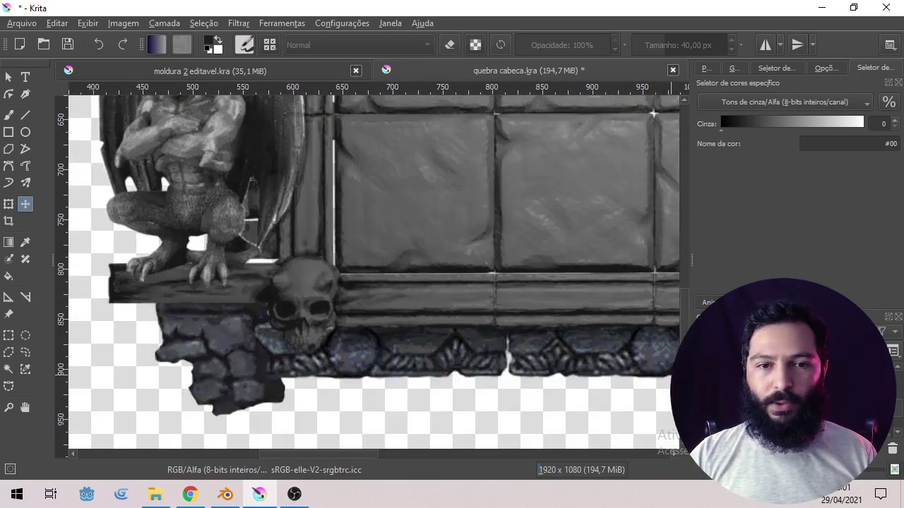
left_click_drag(324, 256, 327, 293)
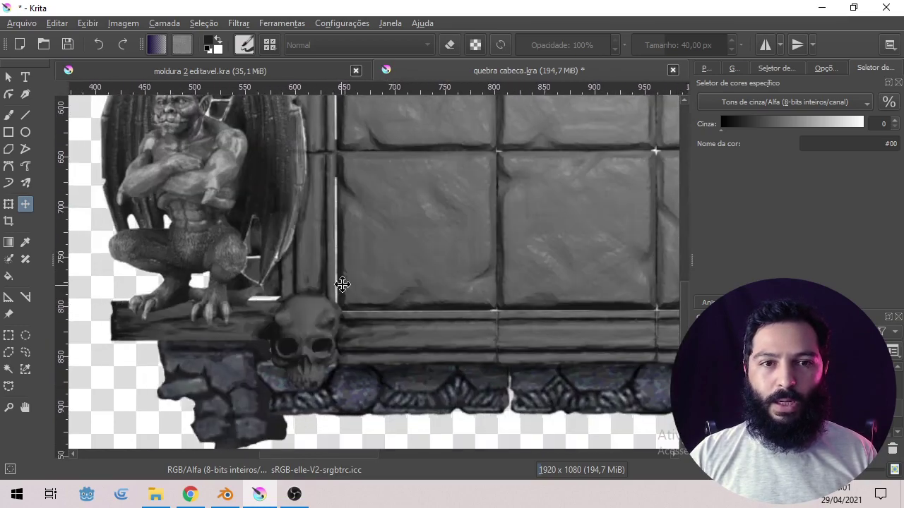
left_click_drag(372, 264, 486, 311)
left_click_drag(345, 209, 322, 207)
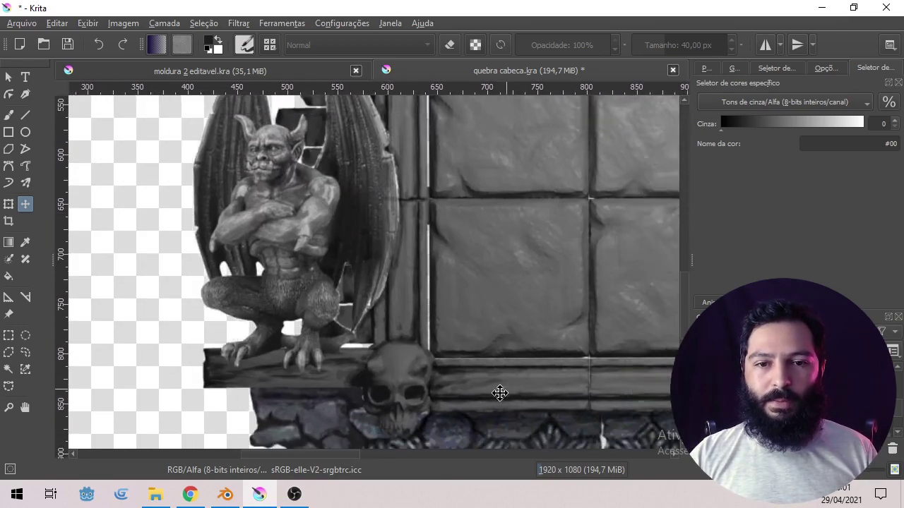
left_click_drag(474, 390, 493, 383)
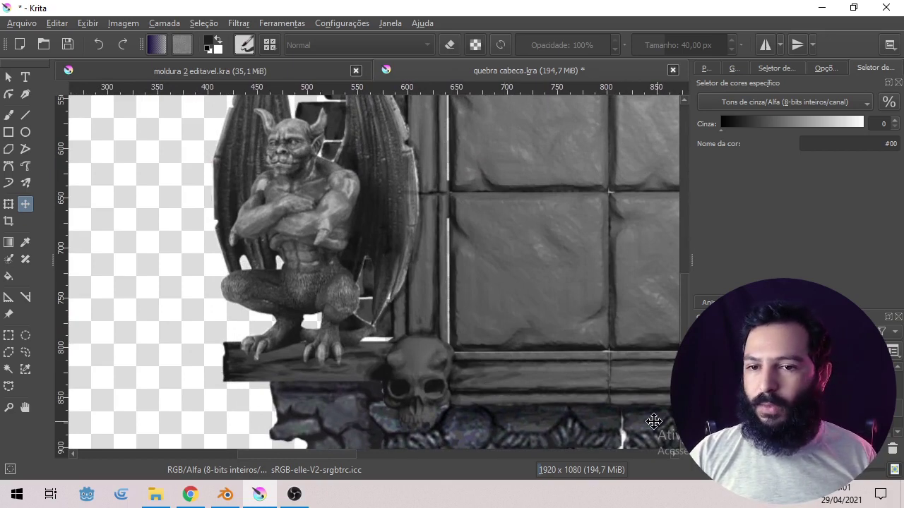
left_click_drag(348, 264, 388, 302)
scroll(367, 285, "up", 2)
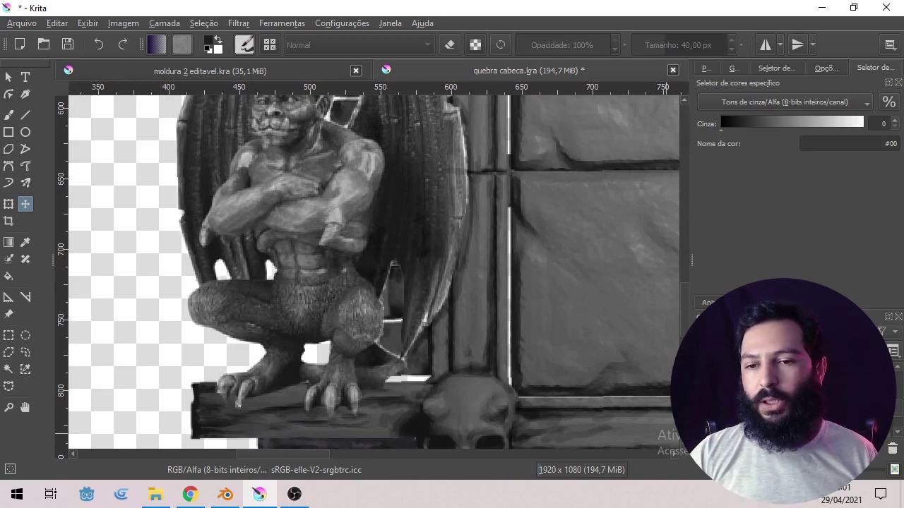
Step: Examine the left gargoyle's torso and crossed arms against the base and tiles, and return to the whole board
left_click(702, 381)
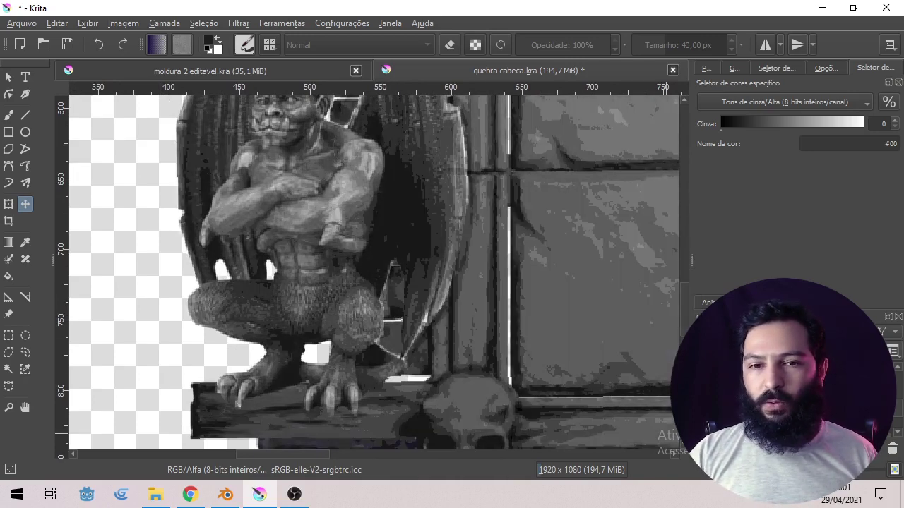
scroll(353, 252, "up", 3)
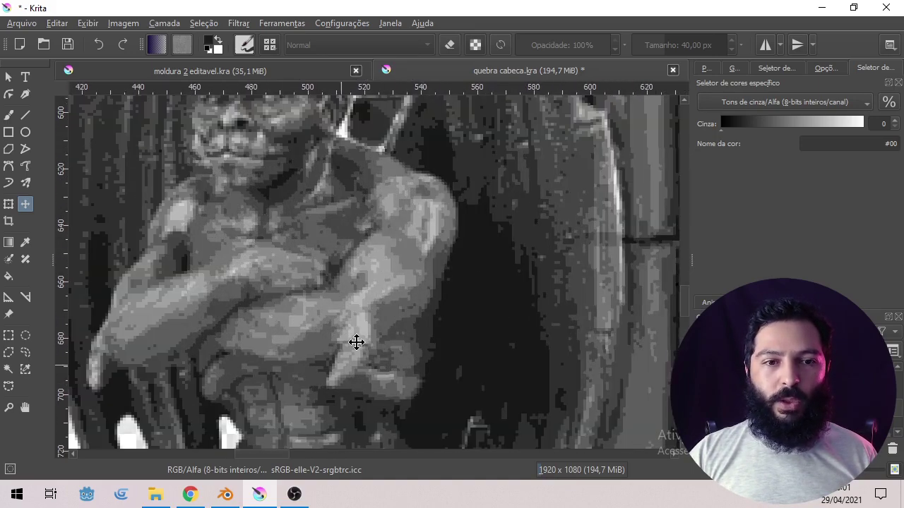
scroll(357, 342, "down", 4)
left_click_drag(420, 335, 346, 164)
left_click_drag(447, 244, 458, 180)
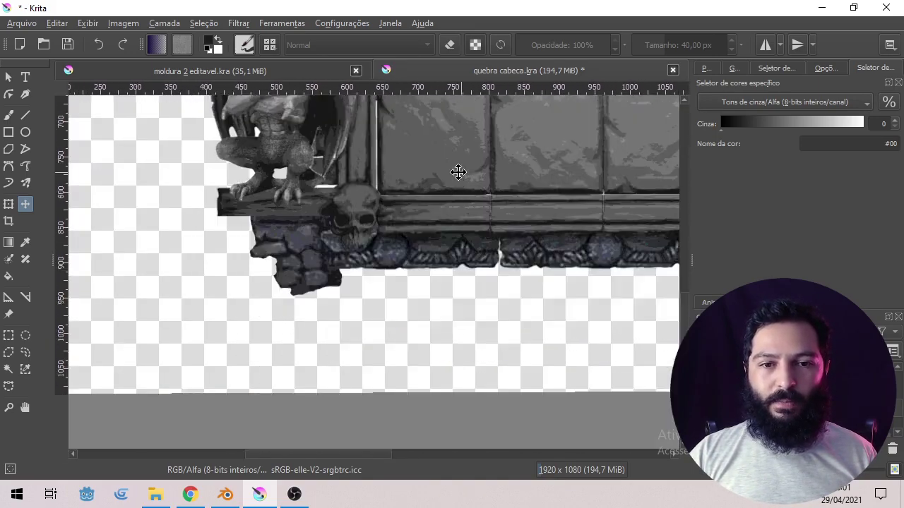
scroll(431, 219, "up", 3)
scroll(432, 217, "down", 4)
left_click_drag(408, 165, 409, 342)
scroll(391, 276, "up", 6)
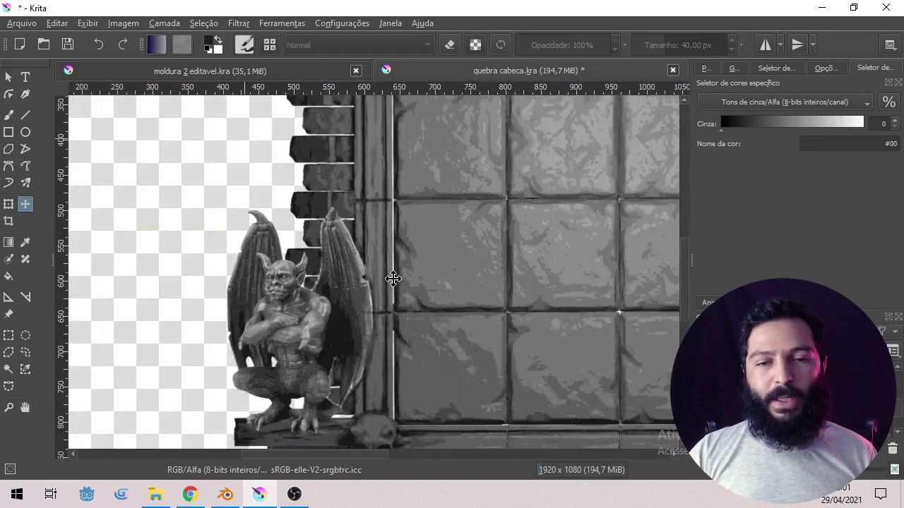
scroll(360, 230, "down", 5)
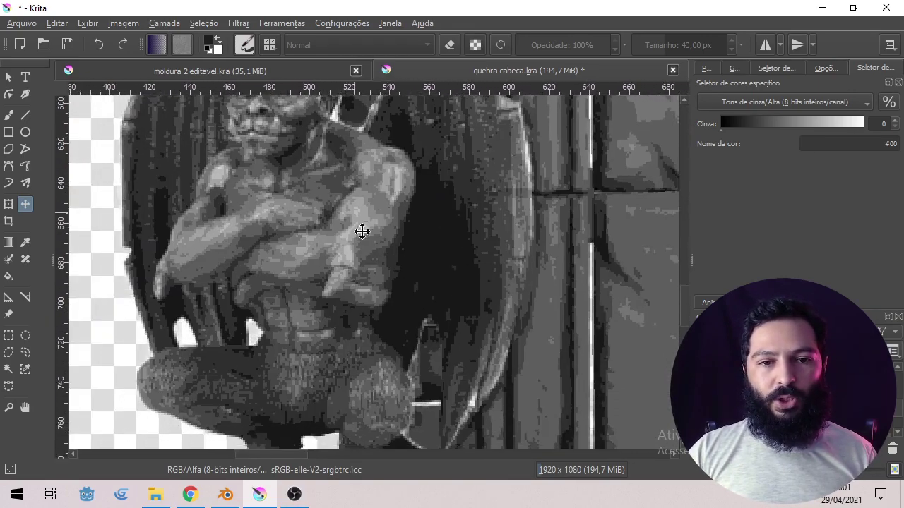
scroll(407, 321, "up", 6)
scroll(407, 321, "down", 6)
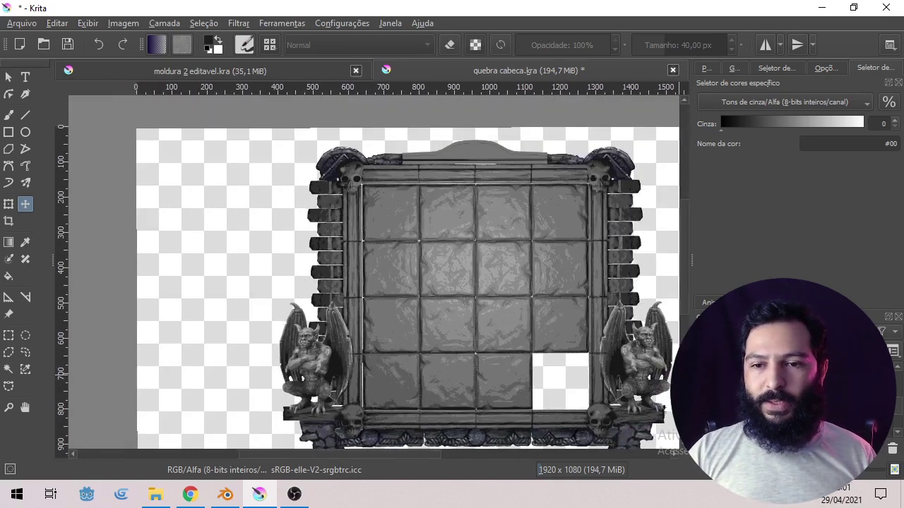
Step: Show the gradient map layer so the greyscale board takes on brown and dark purple tones
left_click(702, 388)
left_click_drag(486, 365, 436, 305)
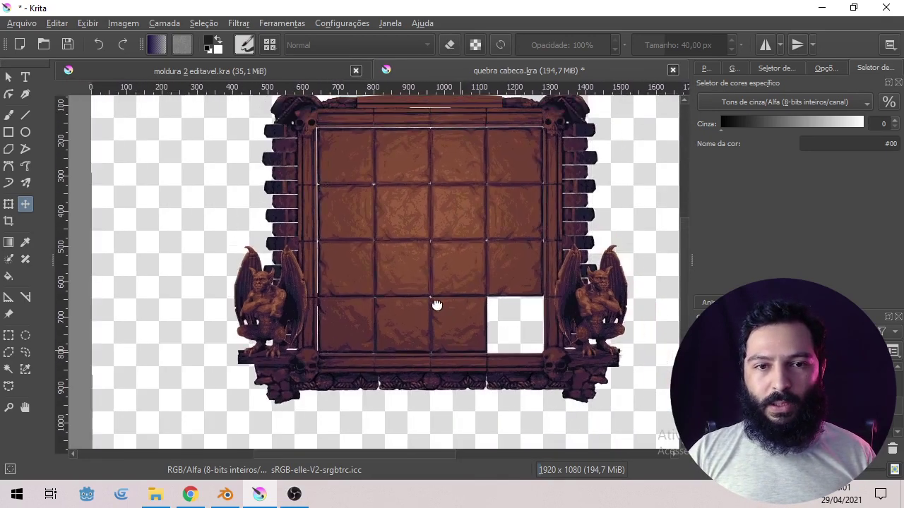
scroll(437, 305, "up", 1)
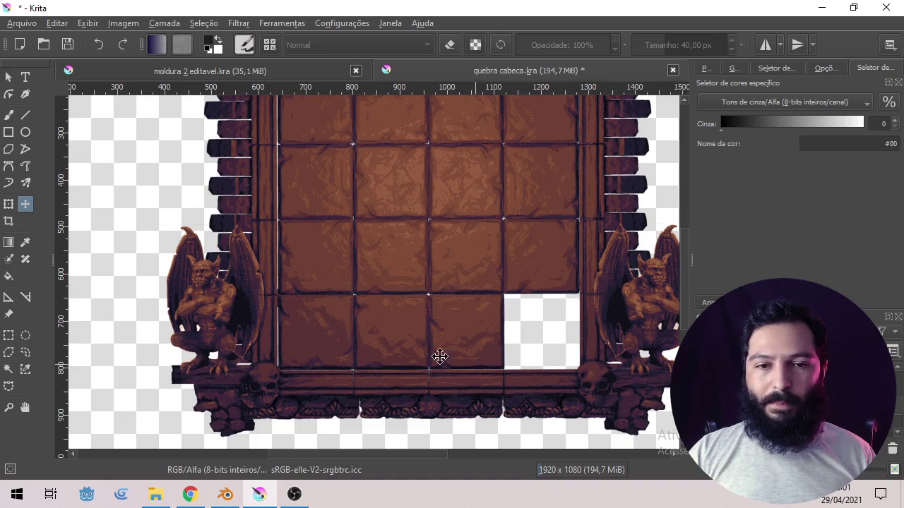
left_click_drag(284, 315, 292, 341)
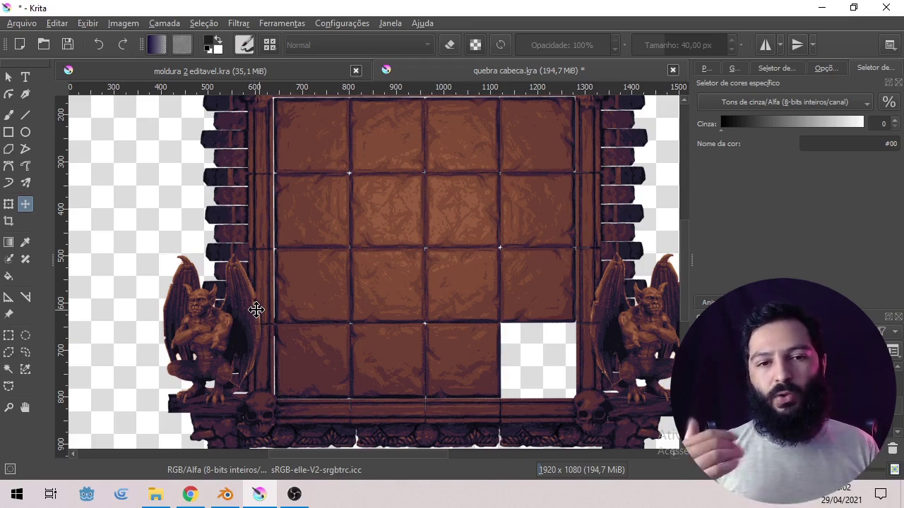
Step: Examine the gradient map's colouring on the left gargoyle, nearby stone tiles and lower part of the board
scroll(257, 310, "up", 3)
left_click_drag(280, 273, 312, 274)
scroll(276, 240, "up", 2)
scroll(311, 274, "down", 2)
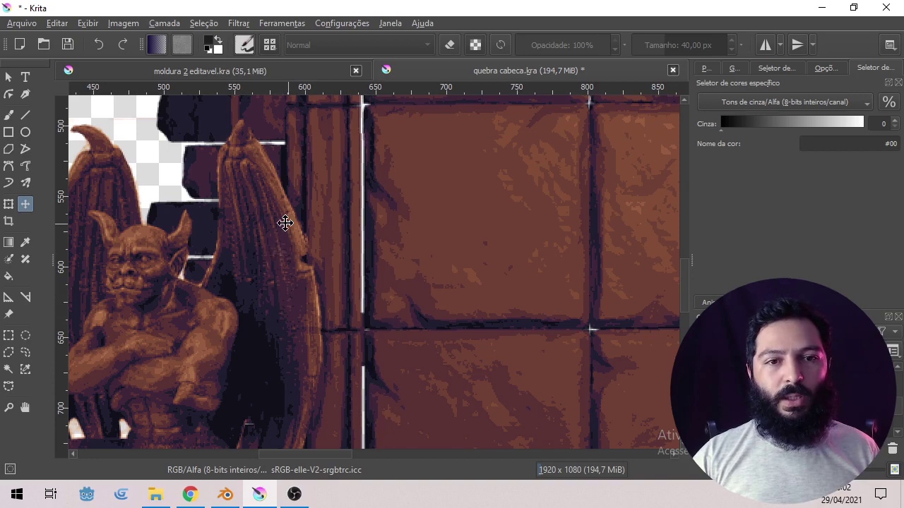
scroll(360, 275, "down", 2)
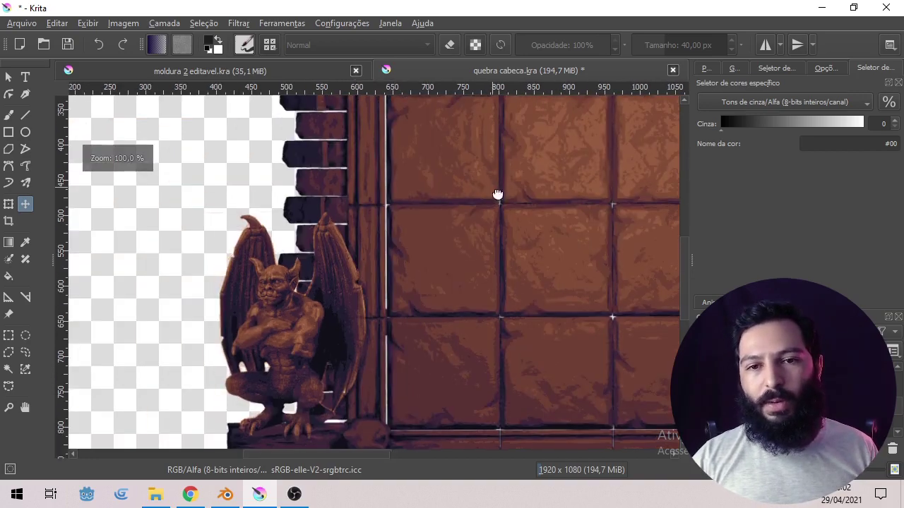
scroll(410, 343, "down", 2)
scroll(394, 212, "down", 2)
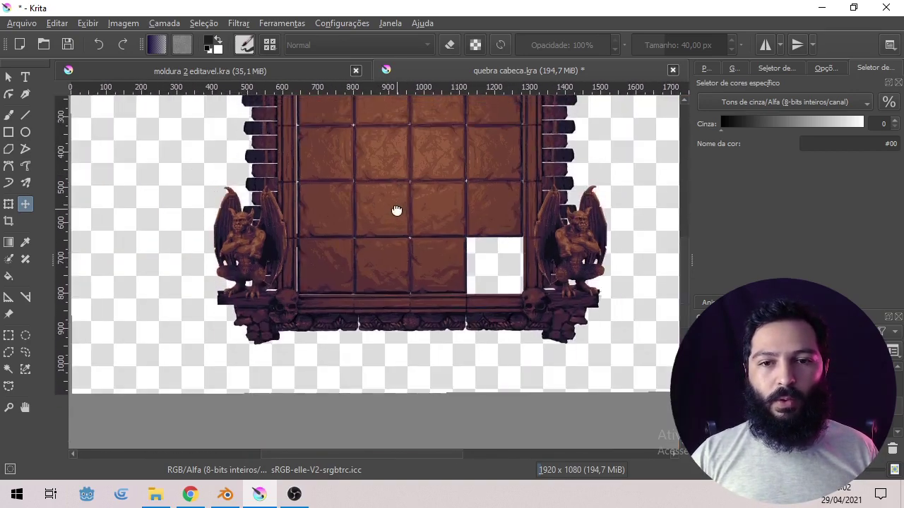
scroll(398, 269, "up", 2)
left_click_drag(292, 266, 261, 282)
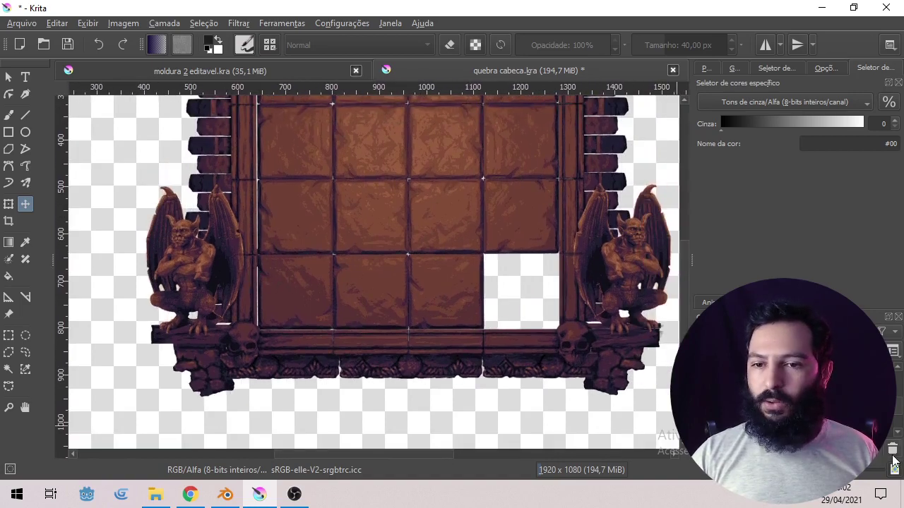
Step: Open the gradient map layer's properties, widen the dialog to inspect the colour stops, and close it without changes
right_click(784, 418)
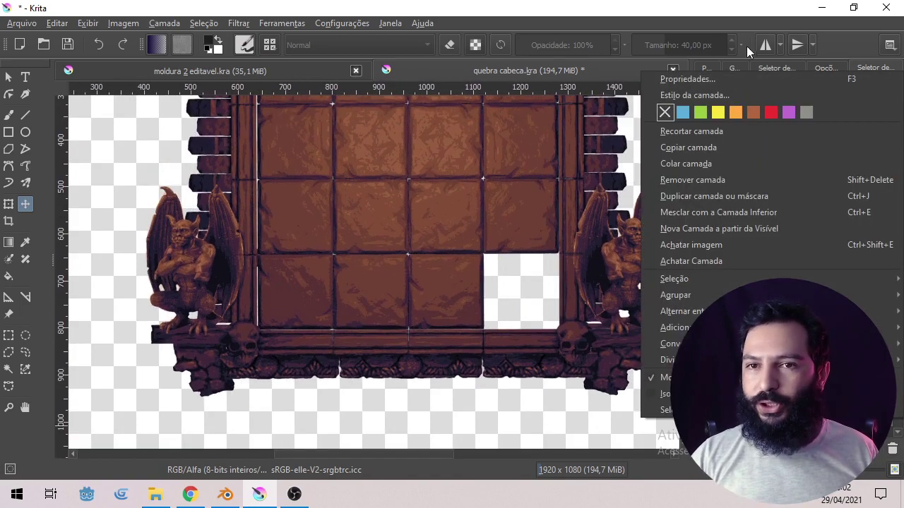
left_click(724, 85)
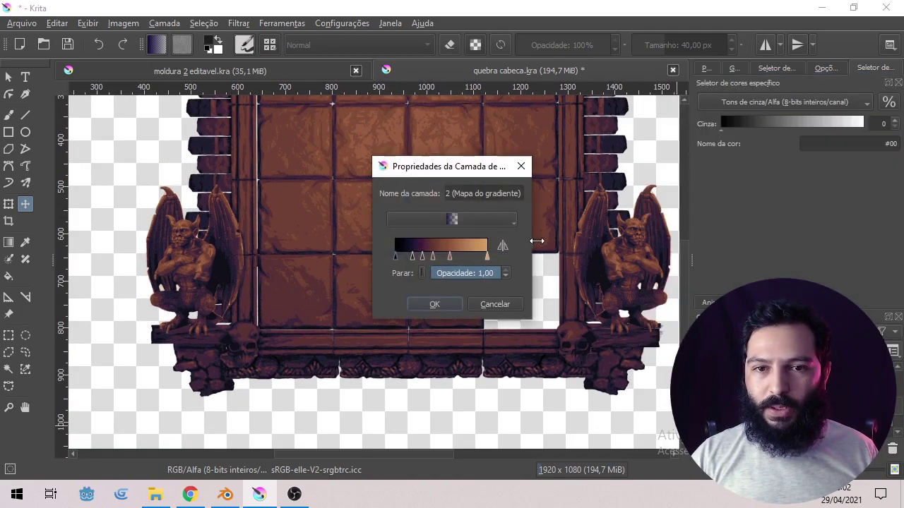
left_click_drag(534, 240, 679, 240)
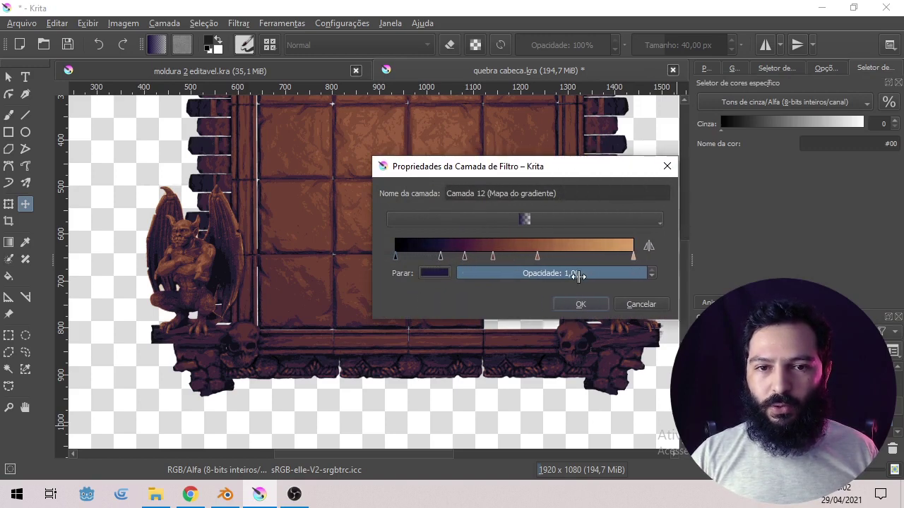
left_click_drag(553, 181, 516, 161)
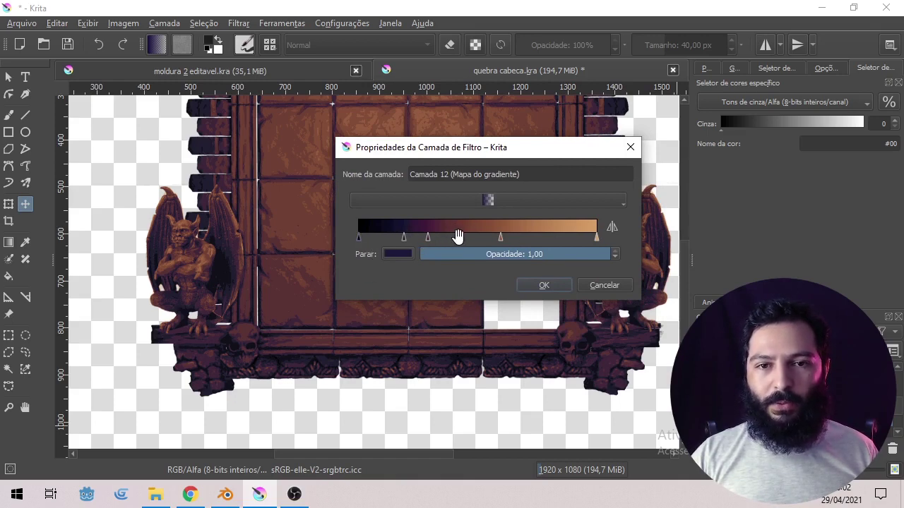
left_click_drag(466, 154, 527, 195)
left_click(605, 329)
Step: Show the colour adjustment layer that shifts the board to darker reddish-purple tones and check it across the tiles and frame
left_click_drag(427, 247, 387, 296)
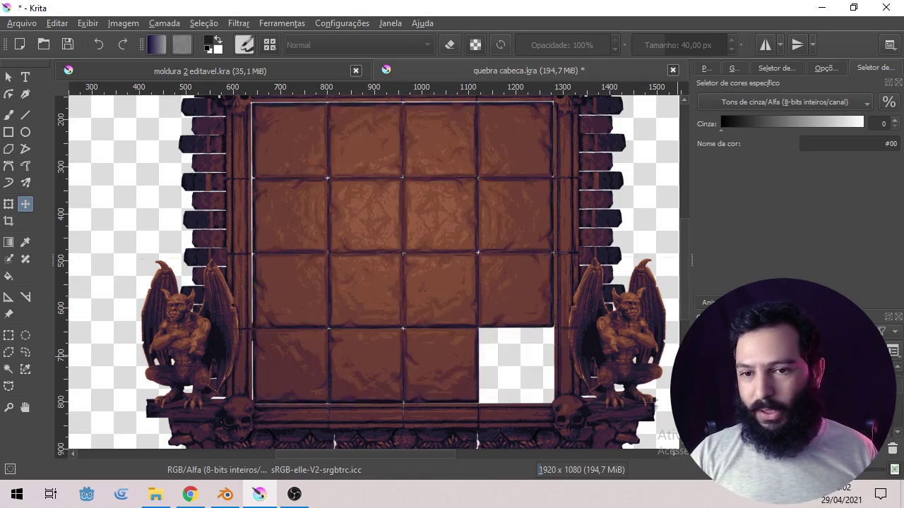
scroll(415, 286, "down", 2)
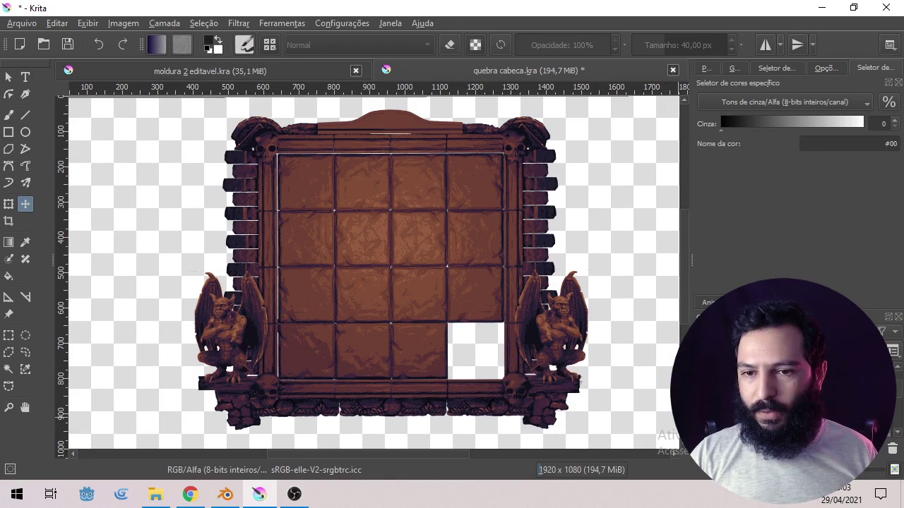
left_click(701, 381)
left_click_drag(316, 307, 336, 311)
scroll(308, 335, "up", 2)
left_click_drag(278, 339, 262, 355)
left_click_drag(442, 142, 267, 285)
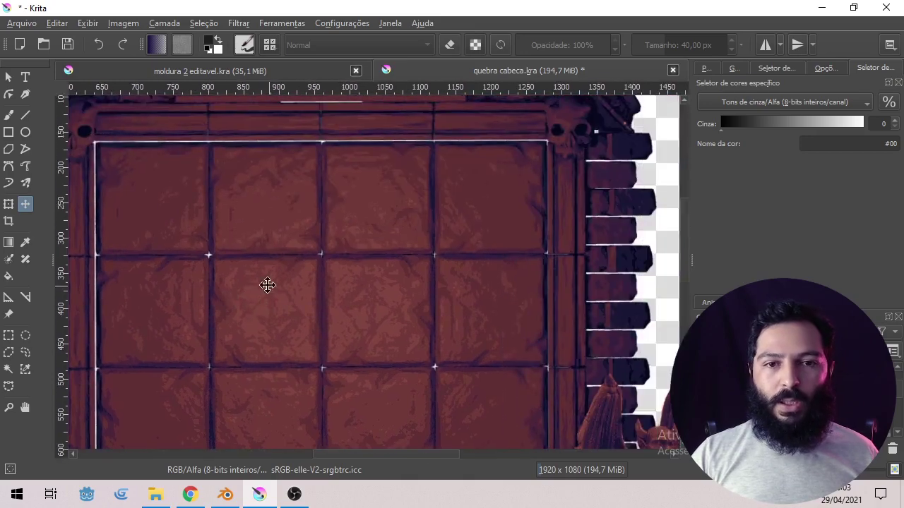
scroll(266, 284, "down", 4)
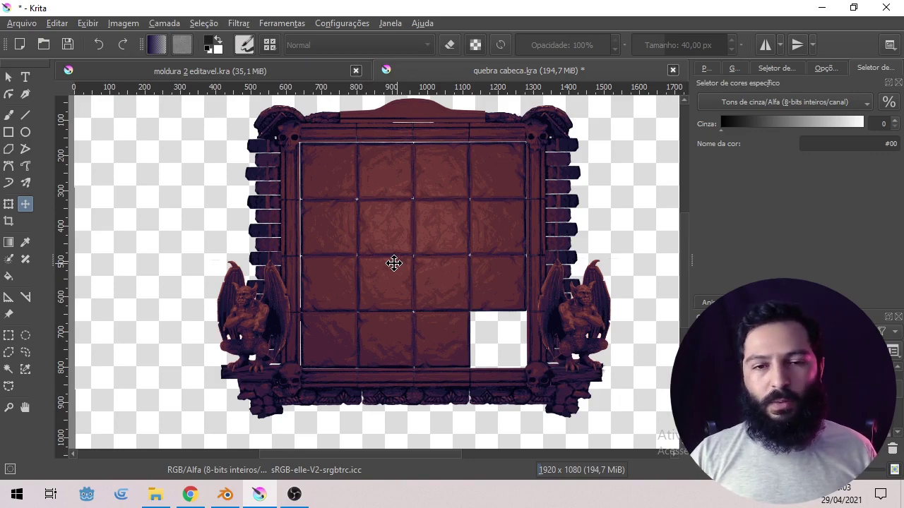
scroll(353, 285, "up", 1)
scroll(280, 315, "down", 2)
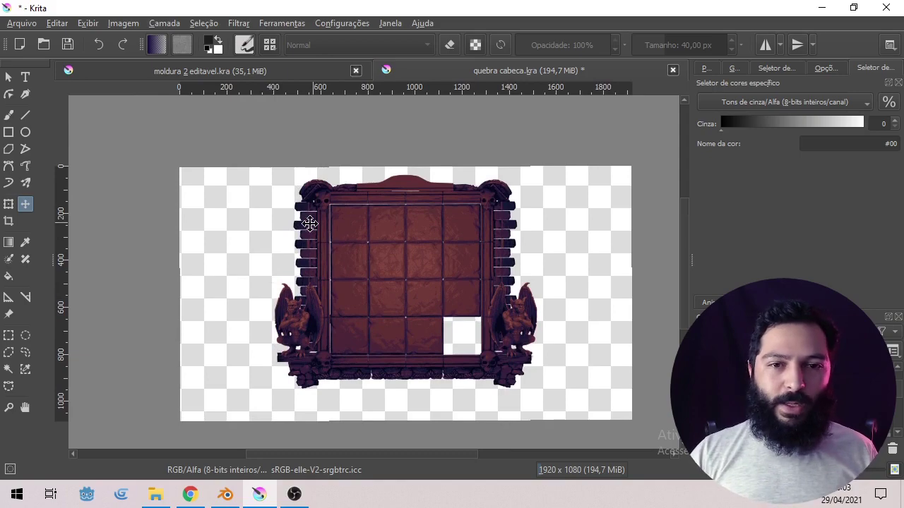
scroll(327, 251, "up", 3)
scroll(377, 260, "down", 2)
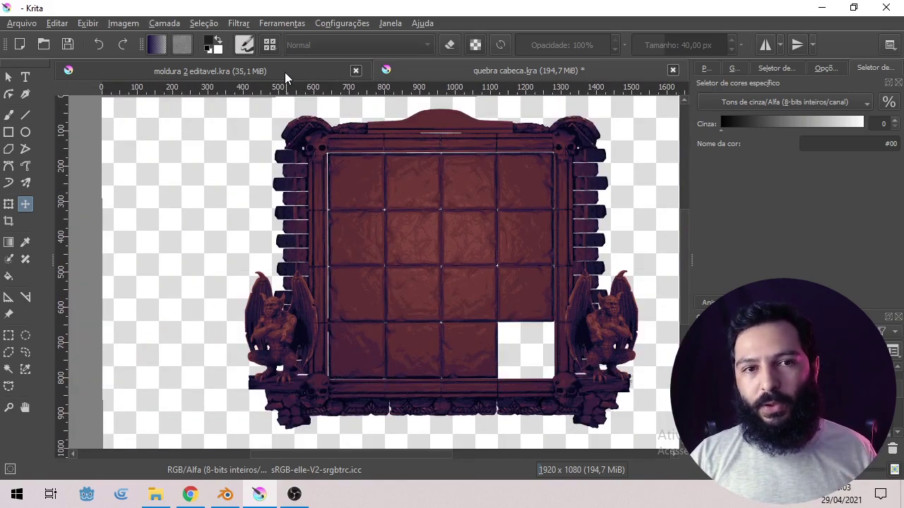
Step: Compare the frame in moldura 2 editavel.kra with the board in quebra cabeca.kra, and return to the frame document
left_click(285, 72)
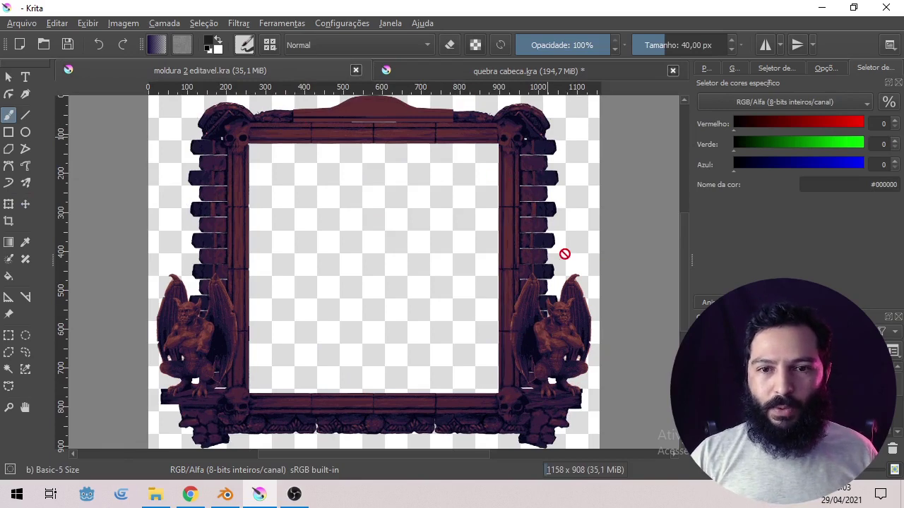
left_click(538, 71)
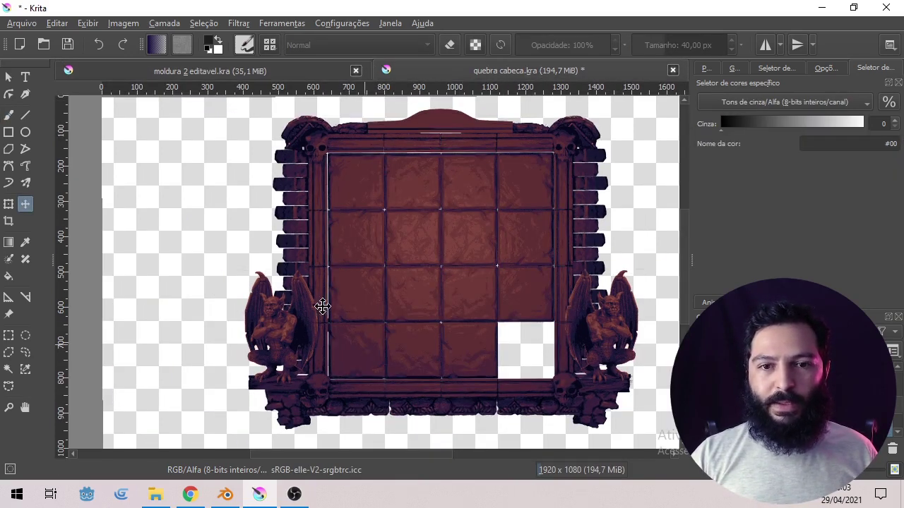
left_click(260, 71)
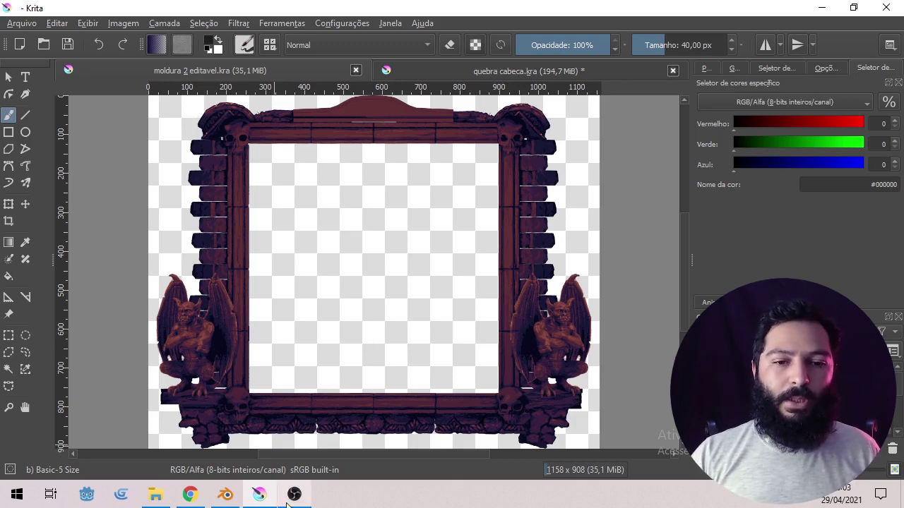
mouse_move(291, 500)
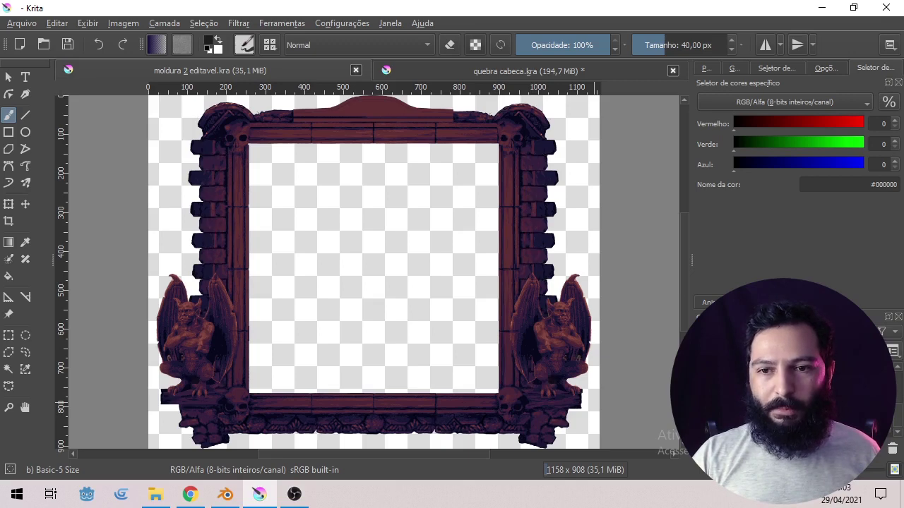
Step: Show the frame document's hidden layers to fill the gaps, brighten the frame and place dark stone inside it
left_click(702, 396)
left_click(702, 396)
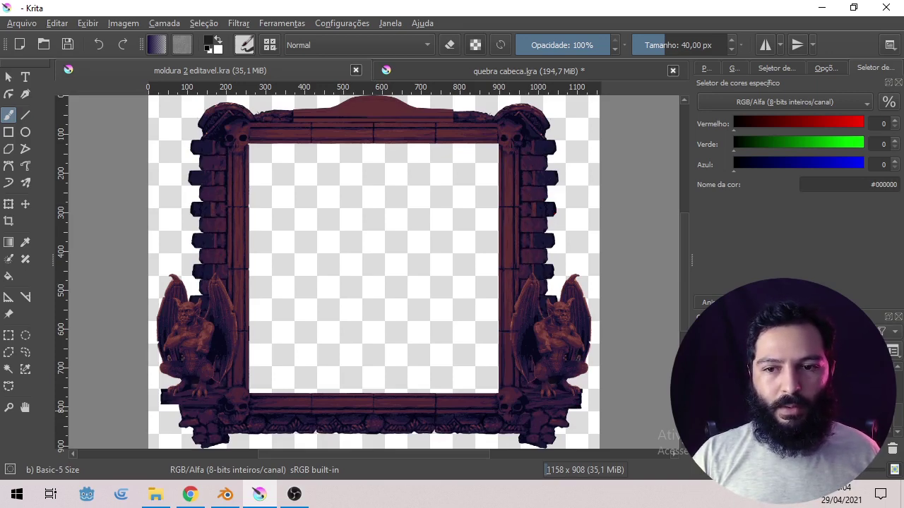
left_click(704, 406)
left_click(703, 406)
left_click(703, 406)
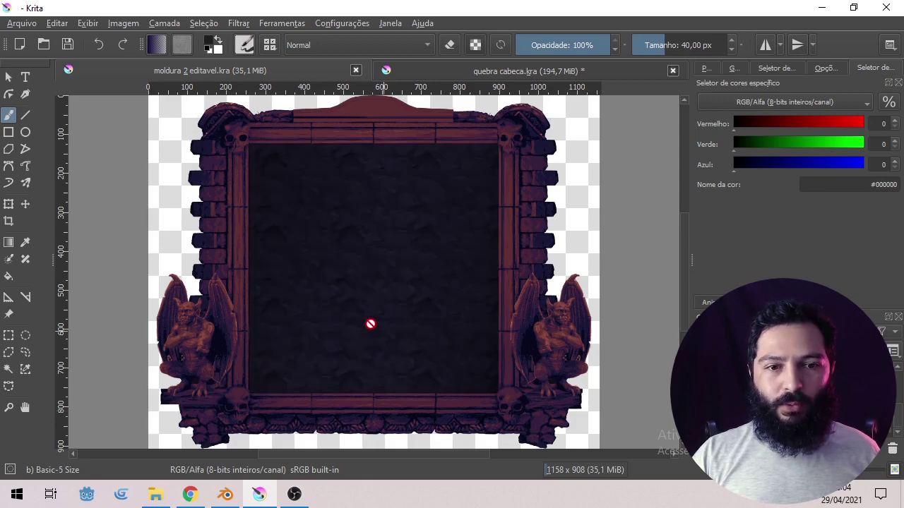
Step: Examine the dark stone texture inside the frame up close and against the whole frame
scroll(320, 304, "up", 4)
scroll(315, 283, "down", 6)
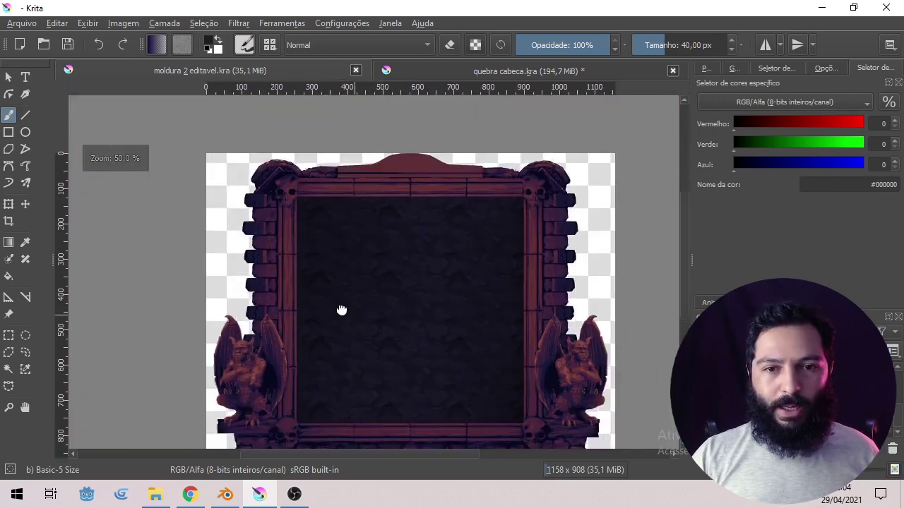
scroll(476, 335, "up", 5)
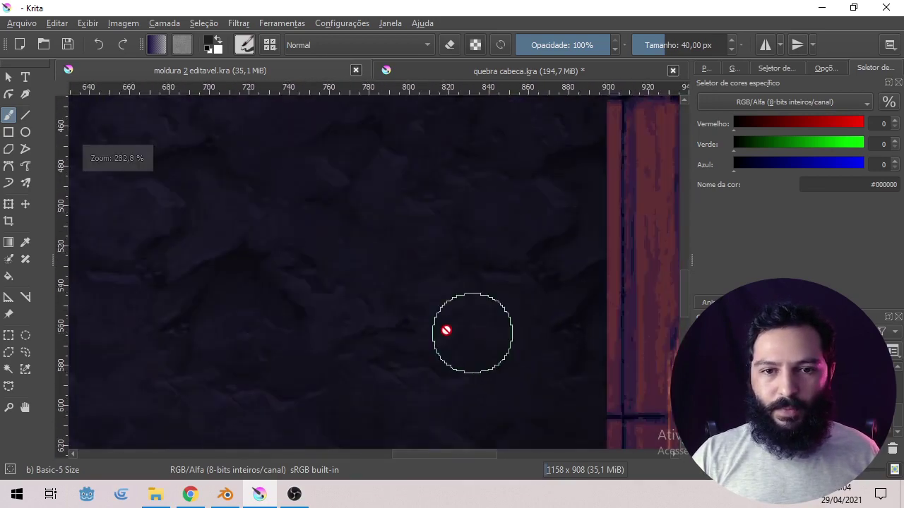
mouse_move(340, 342)
left_mouse_down()
mouse_move(414, 262)
mouse_move(544, 214)
mouse_move(459, 248)
mouse_move(488, 238)
left_mouse_up()
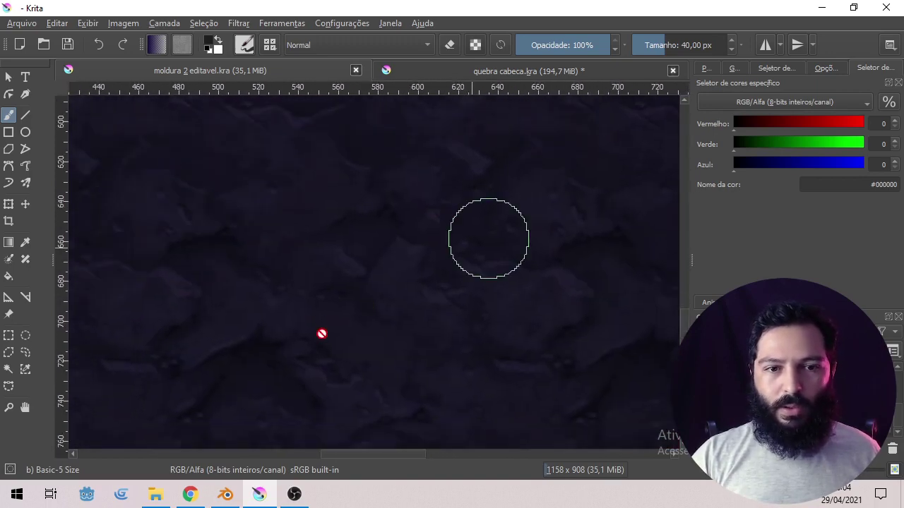
mouse_move(263, 376)
left_mouse_down()
mouse_move(391, 262)
mouse_move(442, 365)
mouse_move(434, 357)
left_mouse_up()
left_click_drag(390, 229, 422, 255)
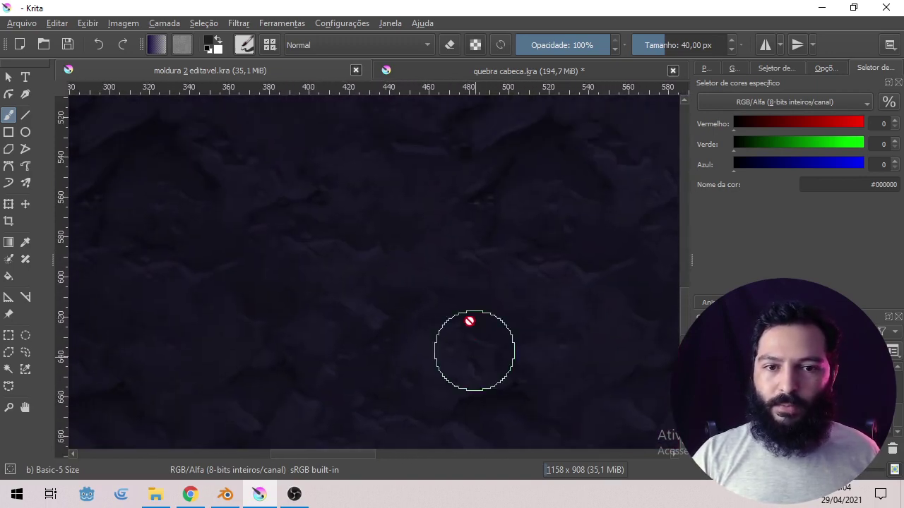
scroll(466, 314, "down", 2)
scroll(440, 284, "down", 2)
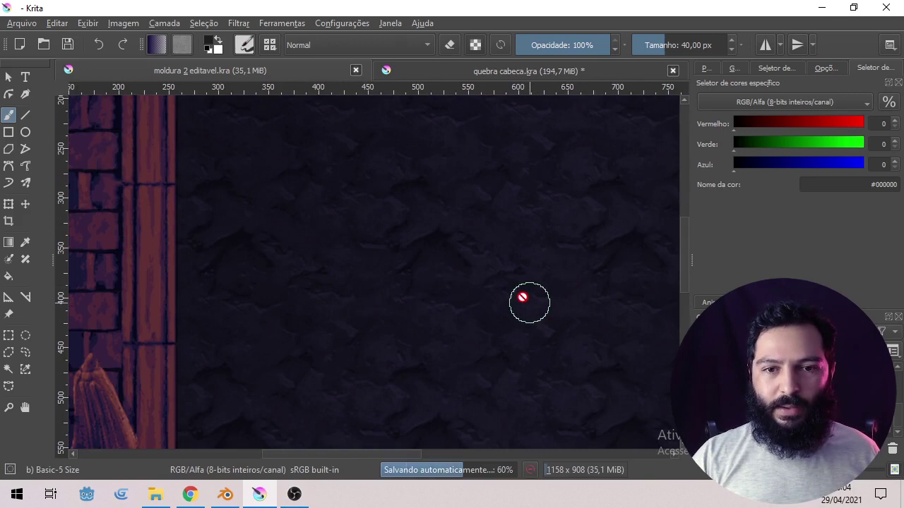
left_click_drag(589, 326, 505, 288)
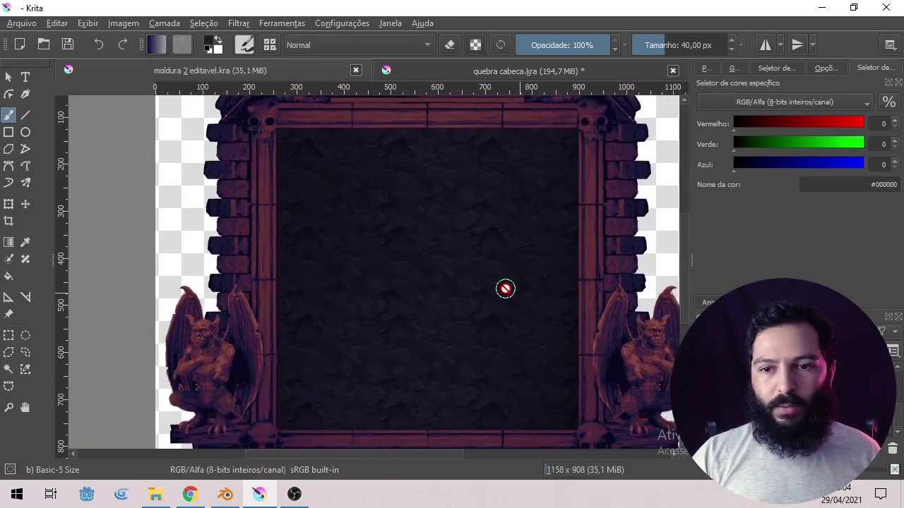
scroll(506, 288, "down", 1)
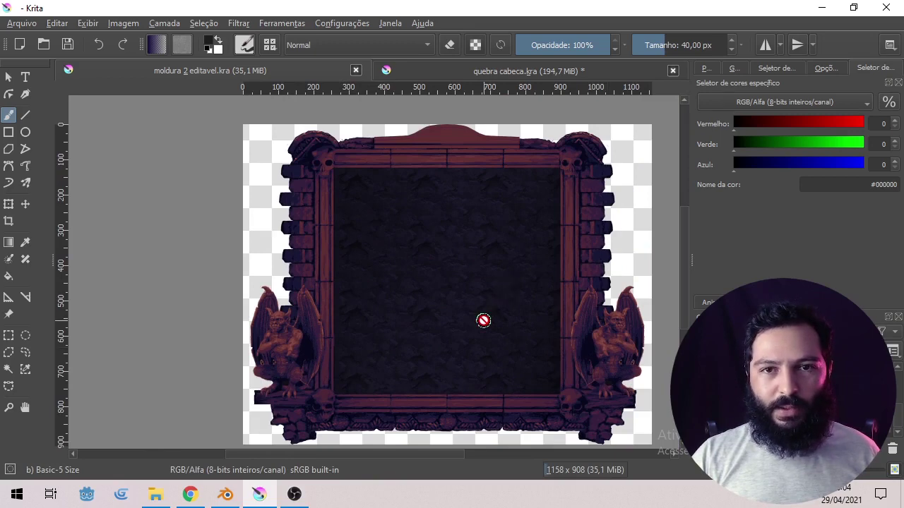
scroll(483, 320, "up", 2)
scroll(482, 320, "down", 1)
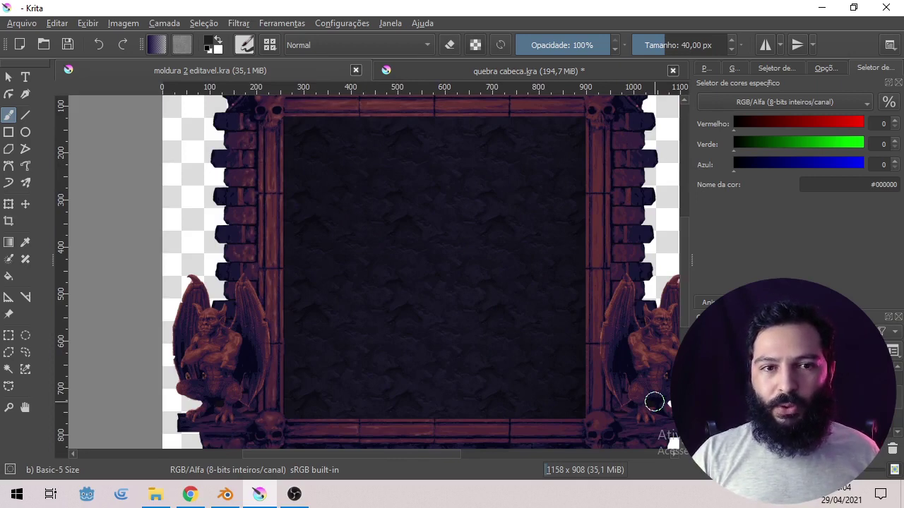
Step: Examine the lighting on the frame's upper-left skull, ornament and side bricks, and on the left gargoyle
scroll(278, 206, "up", 2)
left_click_drag(269, 261, 371, 403)
mouse_move(359, 228)
left_mouse_down()
mouse_move(355, 315)
mouse_move(286, 313)
left_mouse_up()
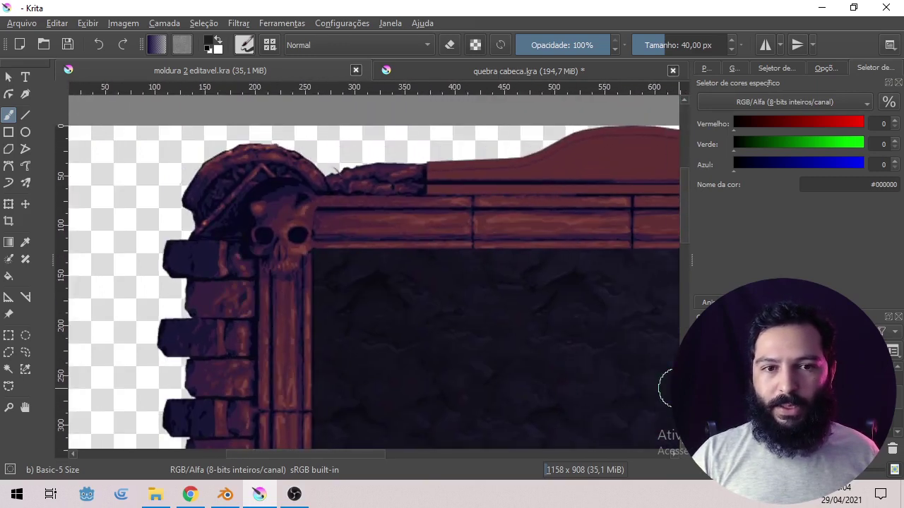
left_click_drag(362, 358, 383, 296)
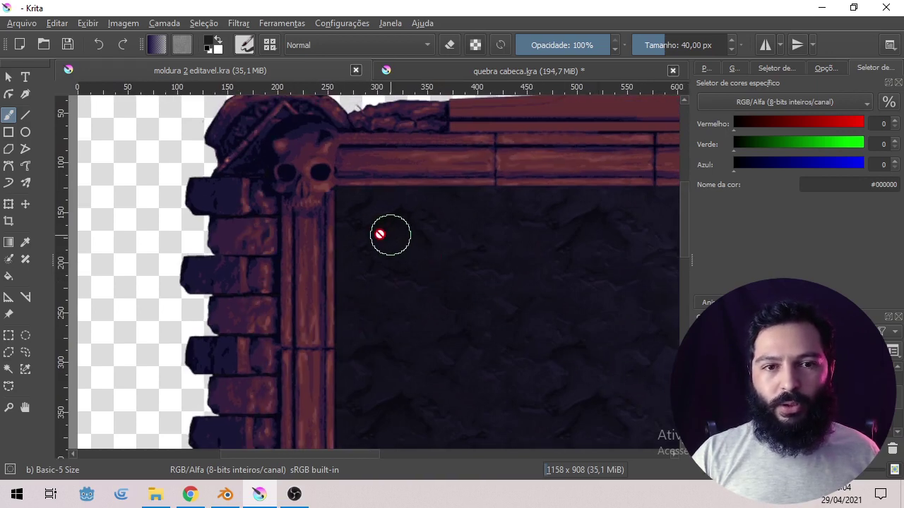
scroll(352, 212, "down", 1)
scroll(290, 346, "down", 1)
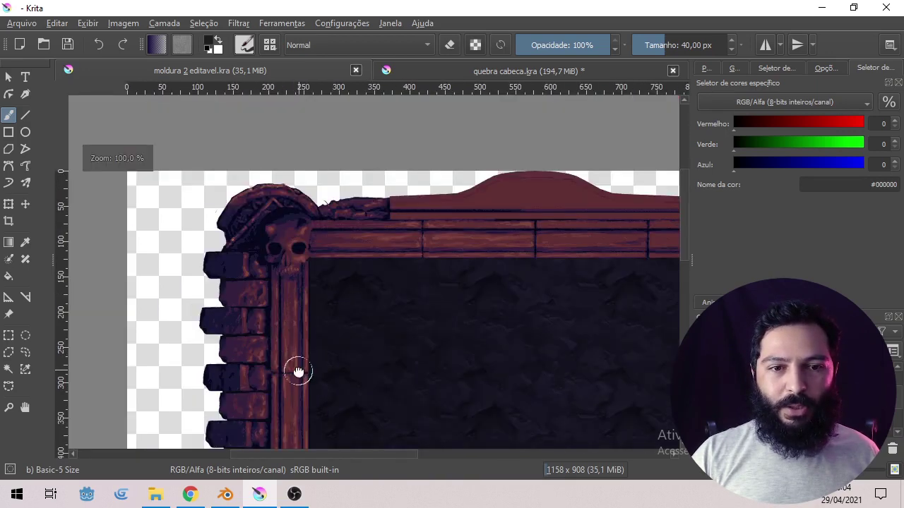
left_click_drag(298, 372, 387, 215)
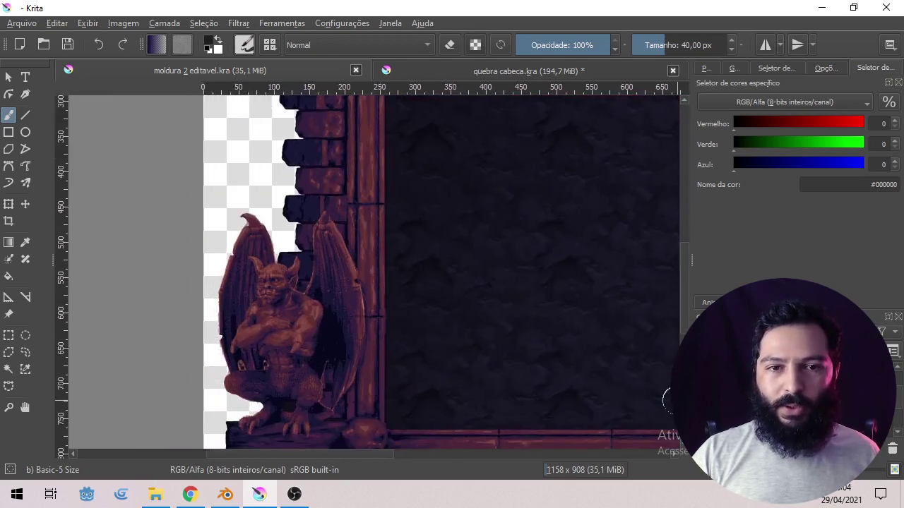
Step: Examine the frame's upper-left corner, skull and side bricks, and how they sit within the whole frame
left_click_drag(443, 242, 369, 415)
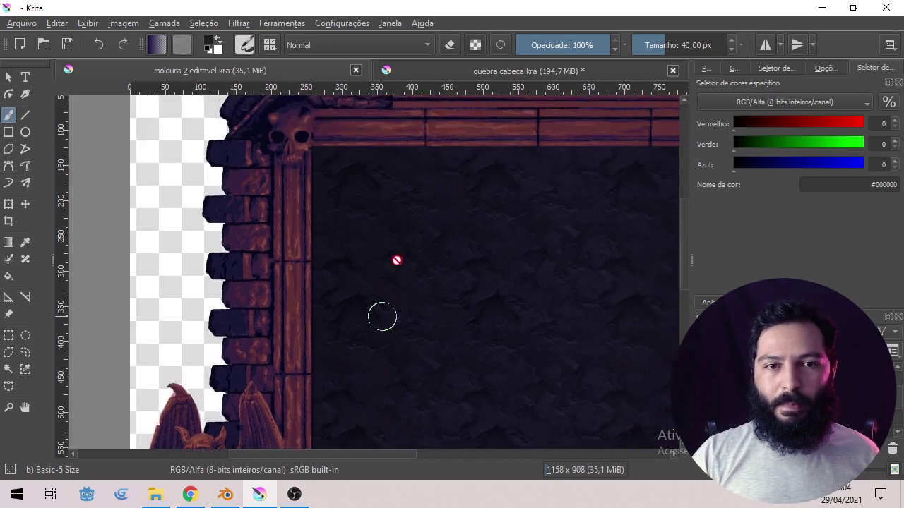
left_click_drag(418, 249, 411, 276)
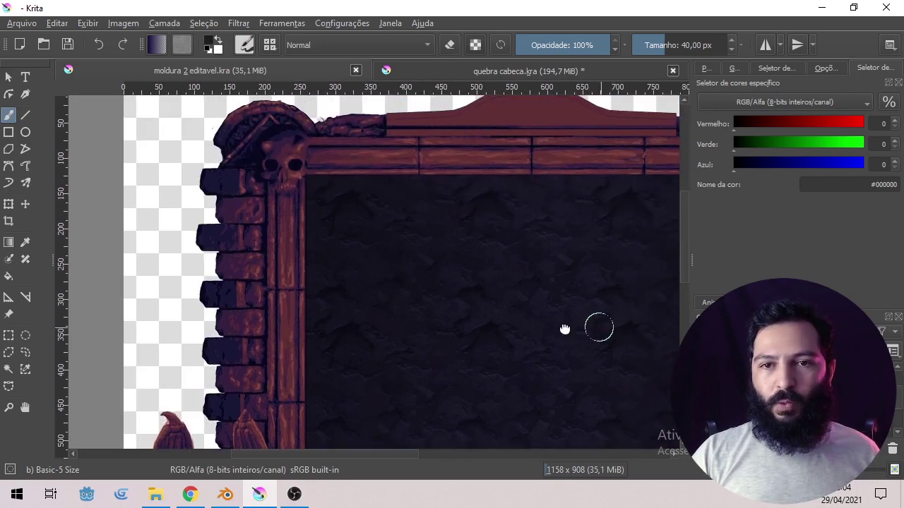
left_click_drag(565, 329, 418, 248)
scroll(466, 295, "down", 1)
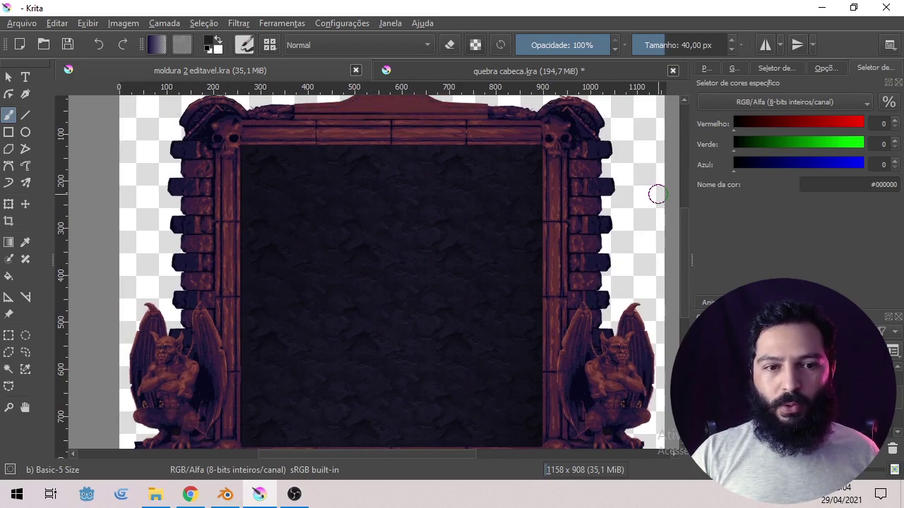
Step: Show the painted detail layer Camada 4, and compare the frame's top ornament with that layer hidden and visible
left_click_drag(277, 389, 419, 299)
scroll(306, 321, "up", 2)
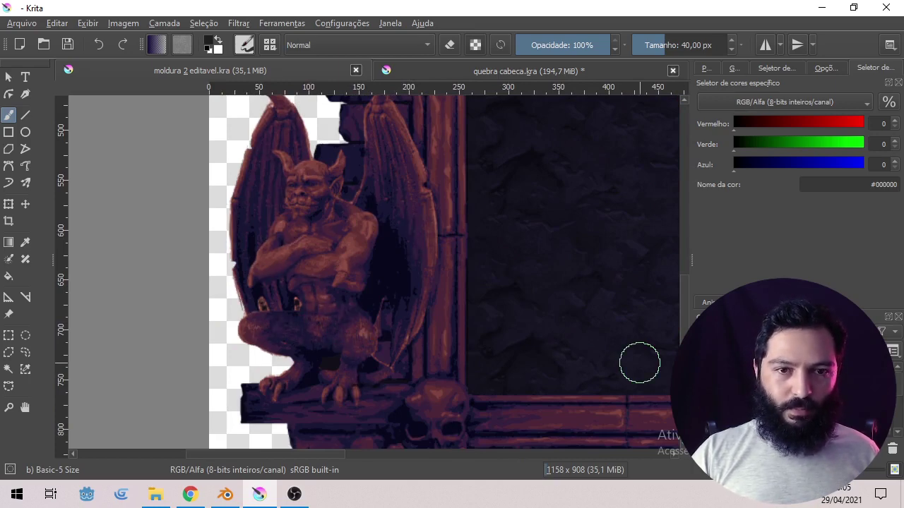
scroll(597, 228, "down", 4)
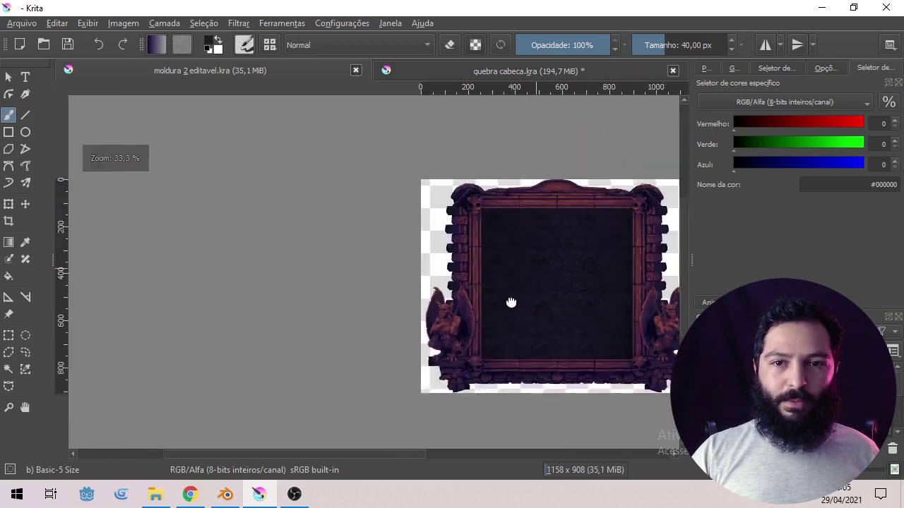
scroll(527, 283, "up", 5)
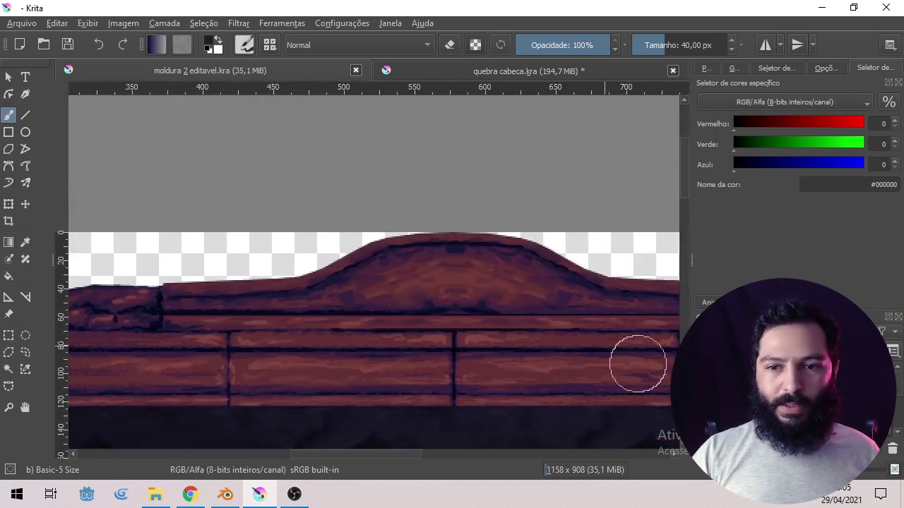
left_click_drag(591, 333, 554, 325)
left_click(701, 371)
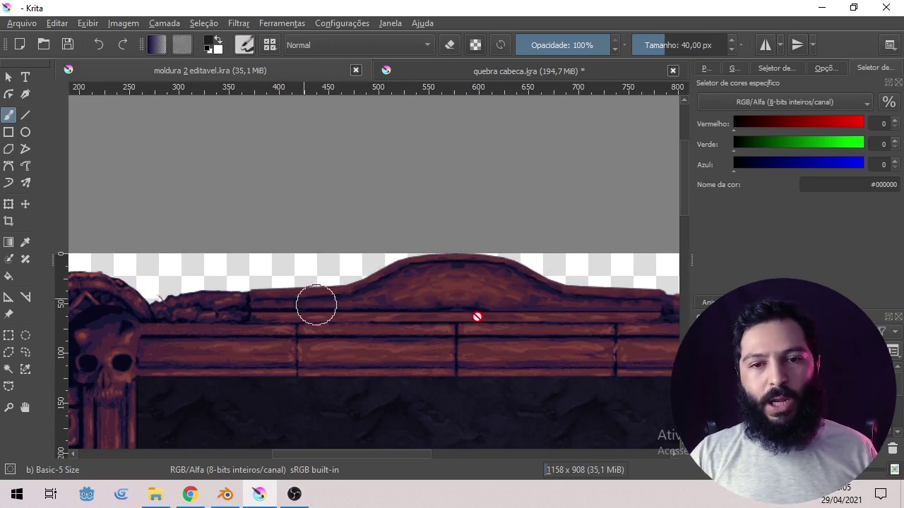
mouse_move(713, 353)
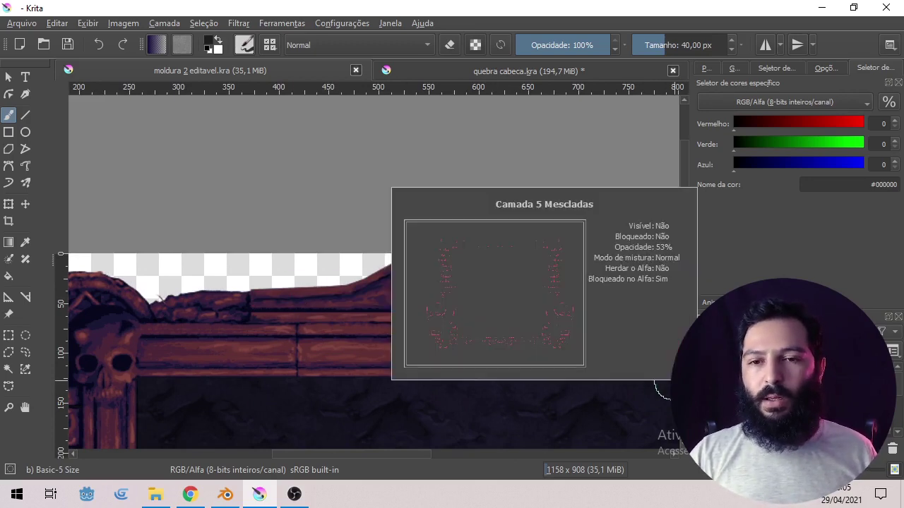
mouse_move(713, 388)
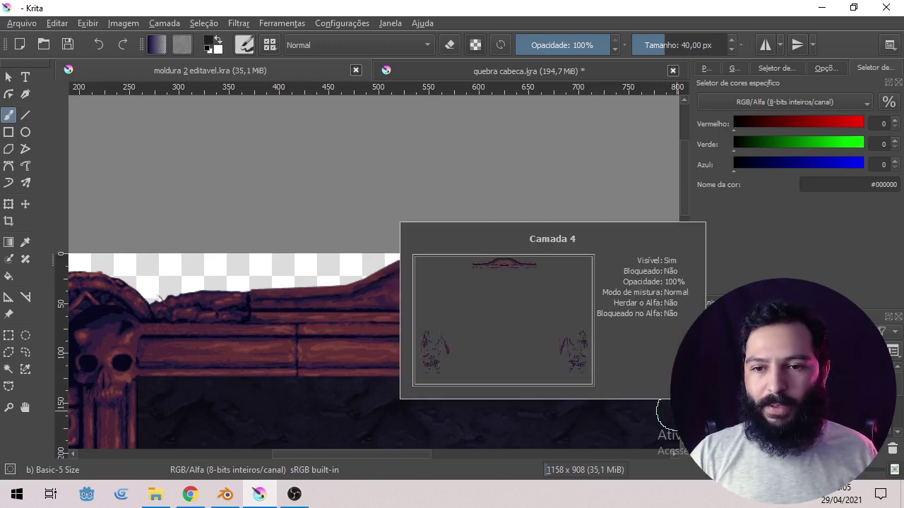
left_click(703, 409)
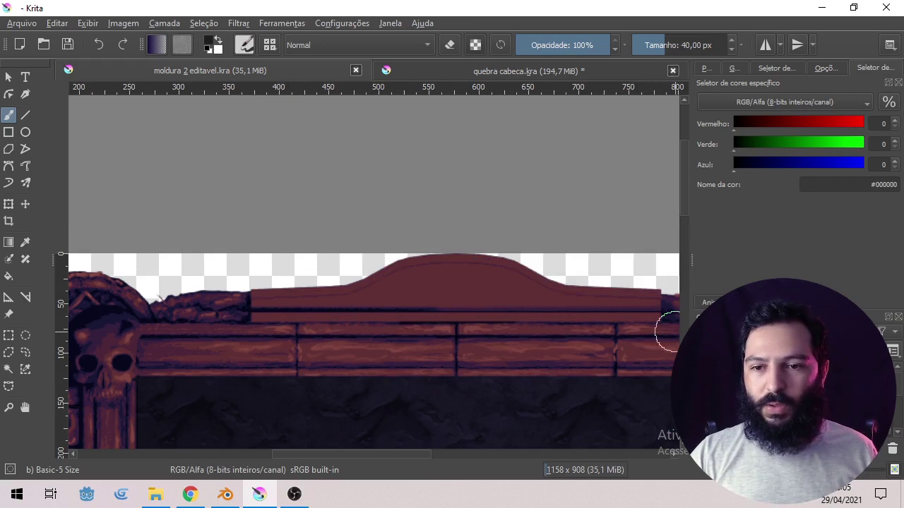
left_click(703, 410)
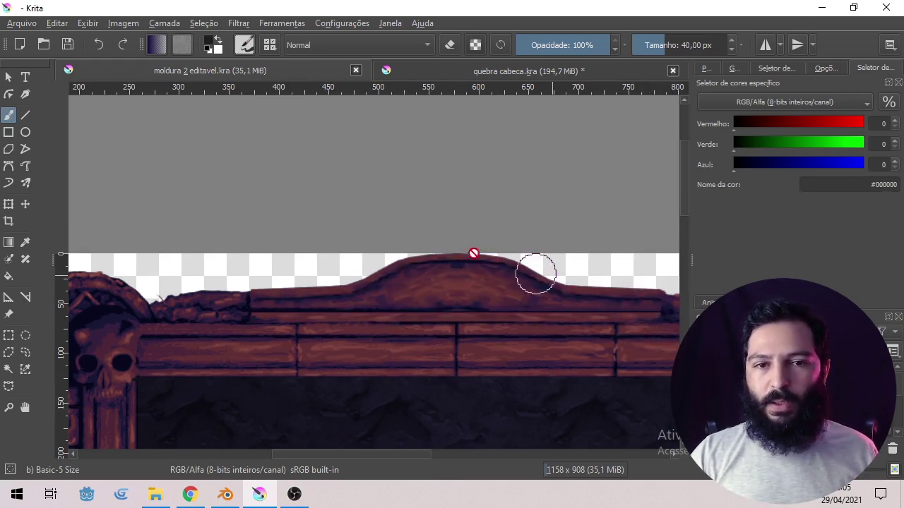
Step: Show the red highlight layer Camada 5 Mescladas, and check its edge lighting on the left bricks and the lower part of the frame
scroll(514, 363, "down", 3)
left_click_drag(513, 363, 485, 222)
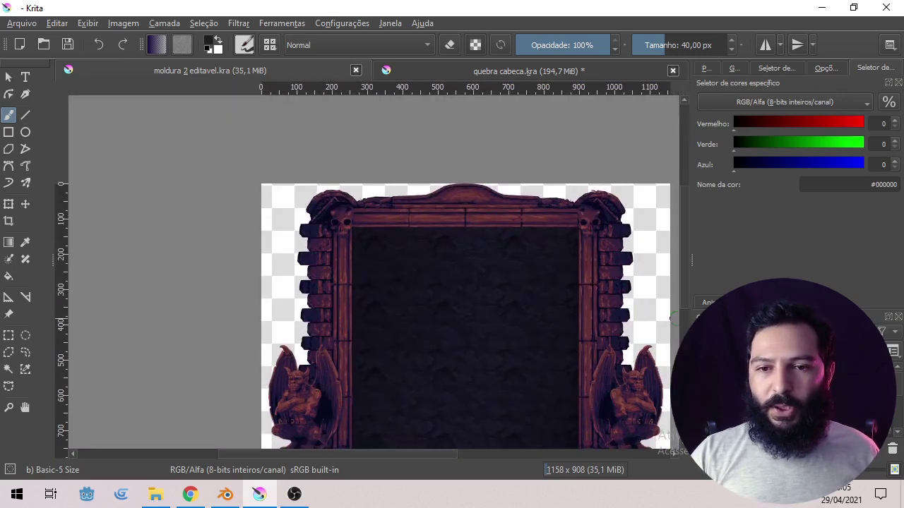
scroll(306, 304, "up", 5)
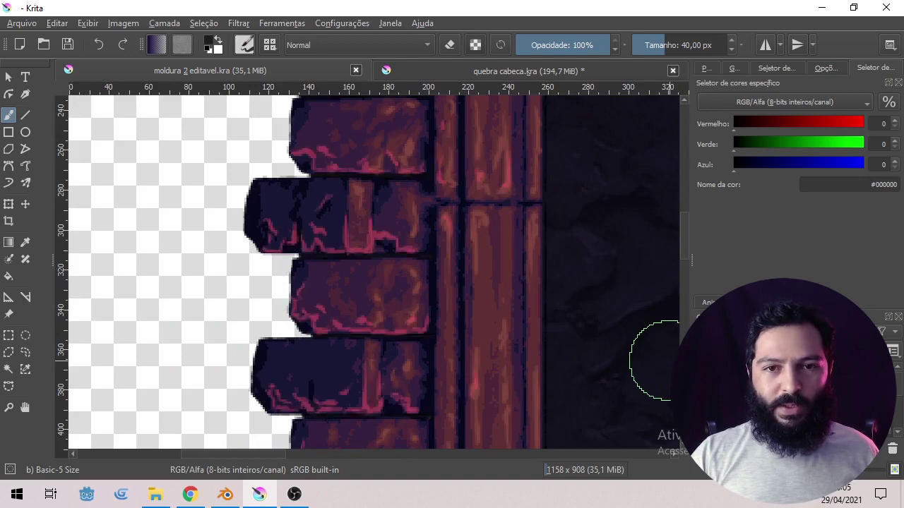
scroll(508, 375, "down", 5)
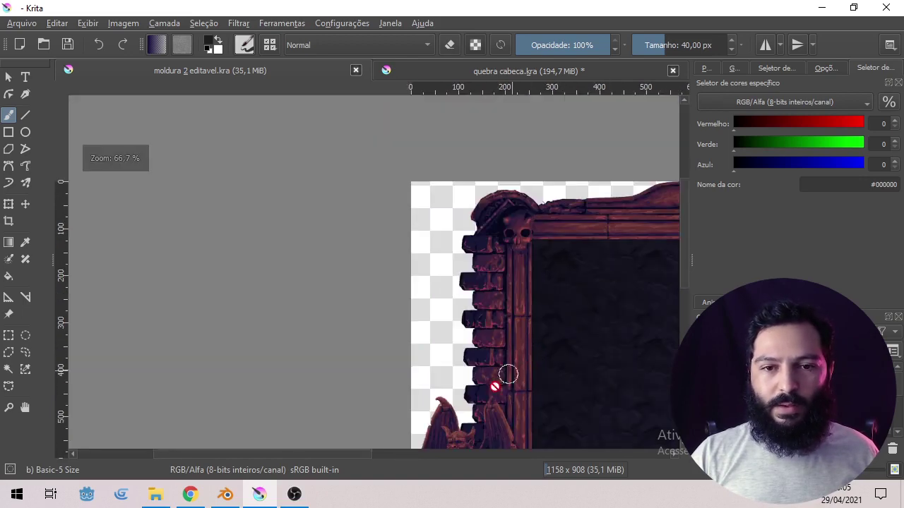
left_click_drag(493, 386, 280, 214)
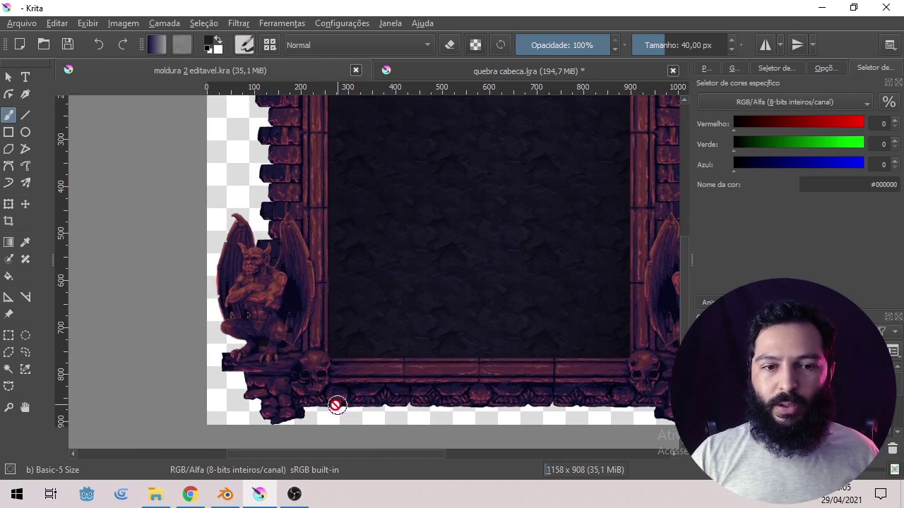
Step: Switch to Chrome to view the finished board on the Hell's Gate - Slide Puzzle Steam page, and return to Krita
left_click(192, 499)
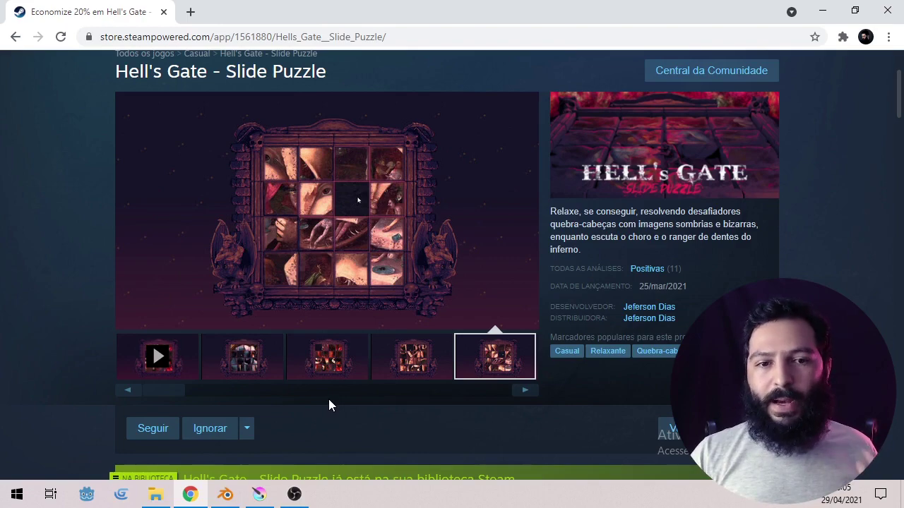
mouse_move(301, 494)
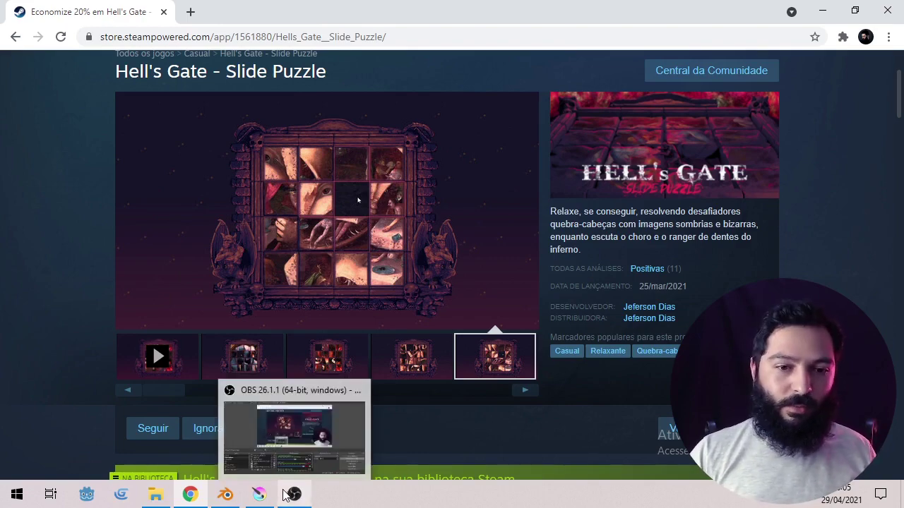
left_click(259, 494)
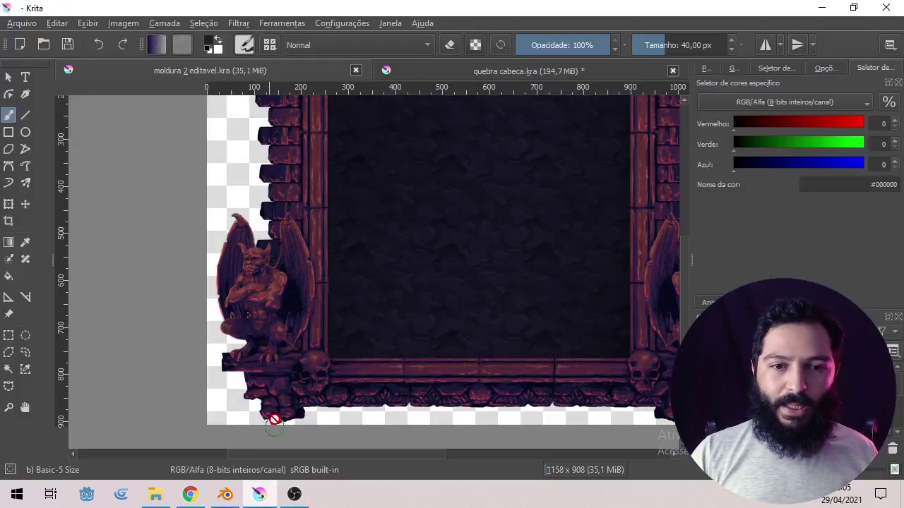
Step: Examine the red highlights on the left gargoyle, lower-left skull and corner stones, up close and against the whole frame
scroll(292, 355, "up", 3)
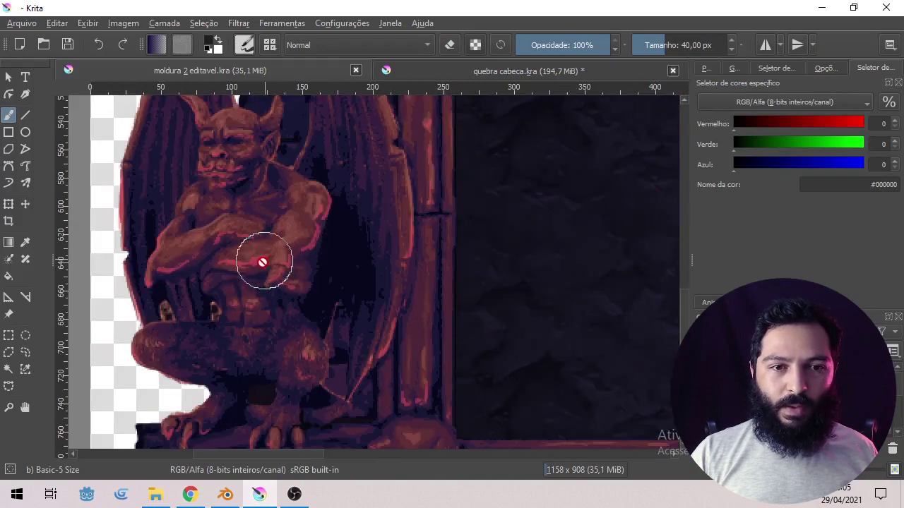
scroll(250, 345, "up", 1)
left_click_drag(251, 342, 246, 211)
left_click_drag(247, 307, 262, 159)
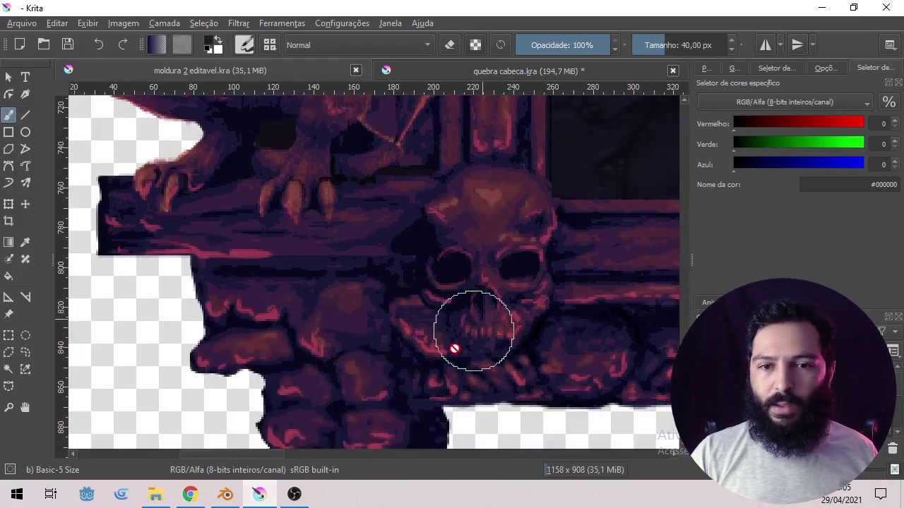
left_click_drag(425, 367, 434, 294)
scroll(315, 247, "down", 3)
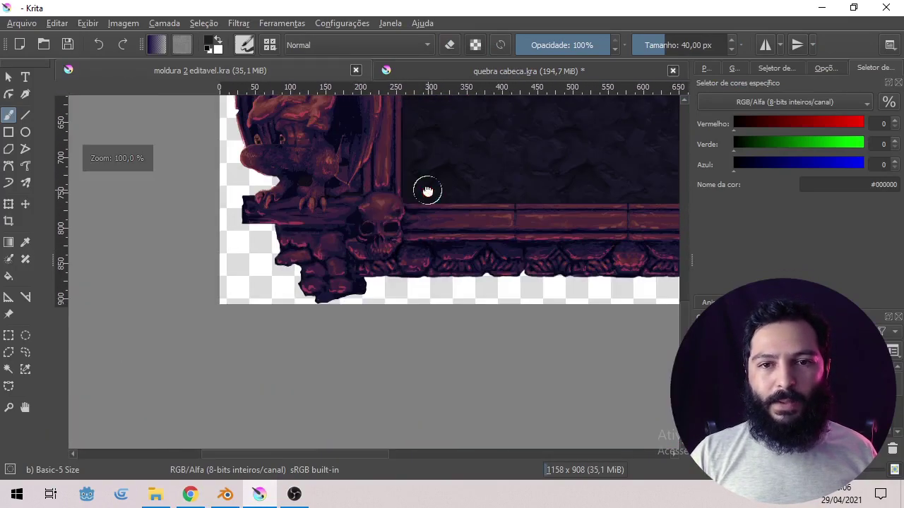
left_click_drag(427, 191, 371, 339)
left_click_drag(342, 264, 364, 391)
scroll(400, 315, "down", 3)
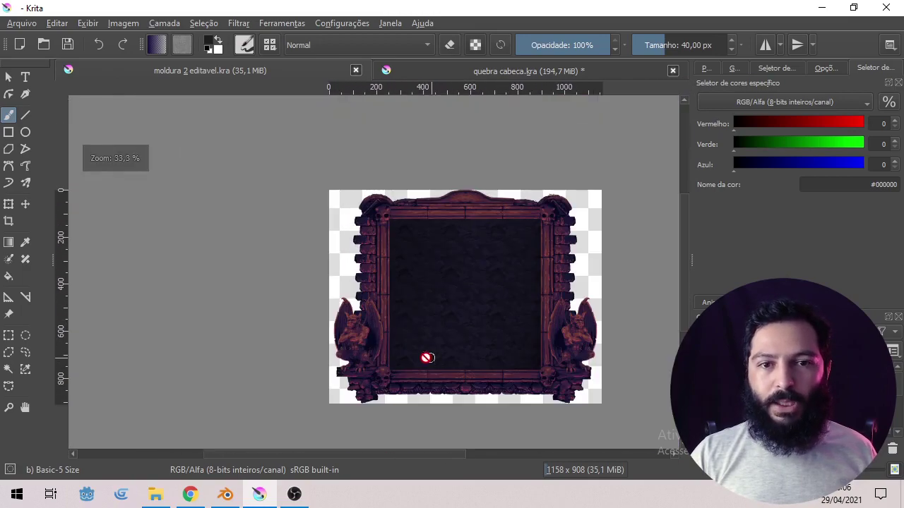
Step: Examine the red highlights along the lower-left skull and the carved bottom edge, and compare them with the whole frame
left_click_drag(427, 357, 375, 304)
scroll(375, 318, "up", 3)
mouse_move(256, 250)
left_mouse_down()
mouse_move(329, 336)
mouse_move(329, 289)
mouse_move(348, 350)
left_mouse_up()
scroll(220, 264, "up", 2)
left_click_drag(304, 214, 262, 105)
mouse_move(371, 277)
left_mouse_down()
mouse_move(346, 254)
mouse_move(325, 171)
left_mouse_up()
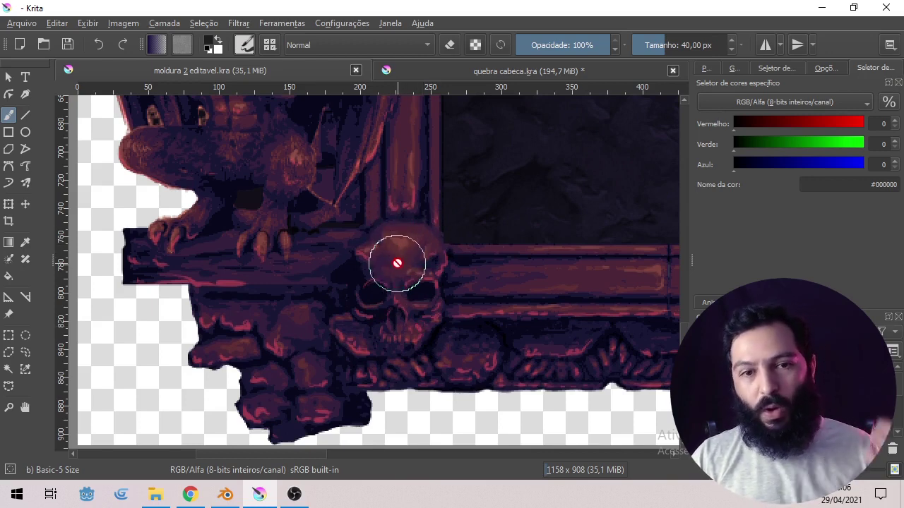
key("minus")
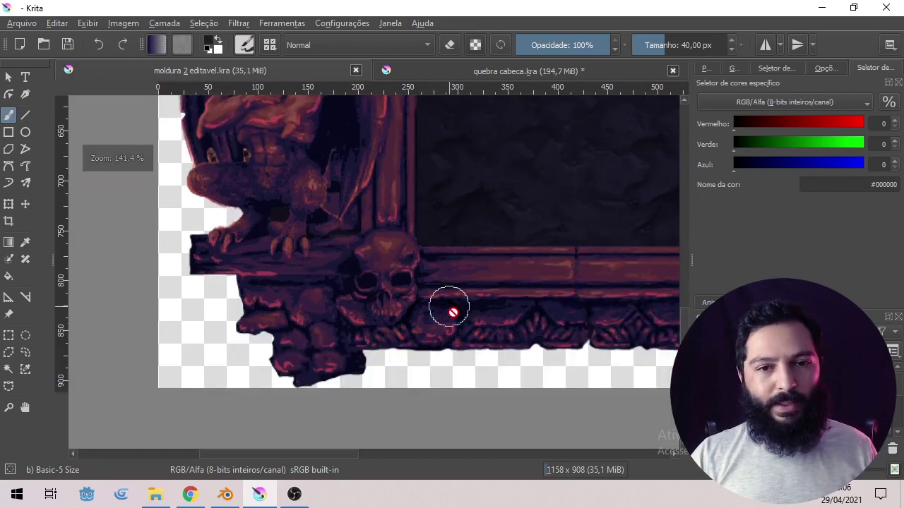
left_click_drag(452, 312, 369, 297)
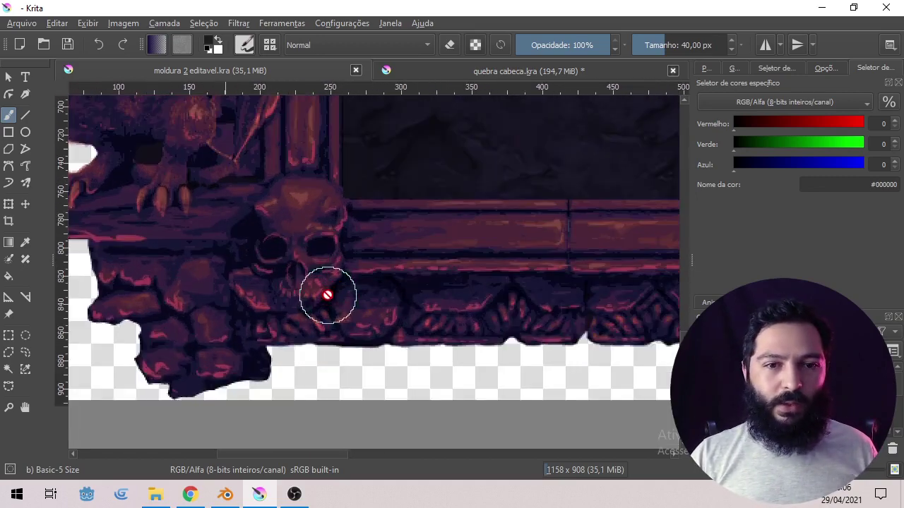
scroll(324, 292, "up", 1)
scroll(324, 283, "up", 1)
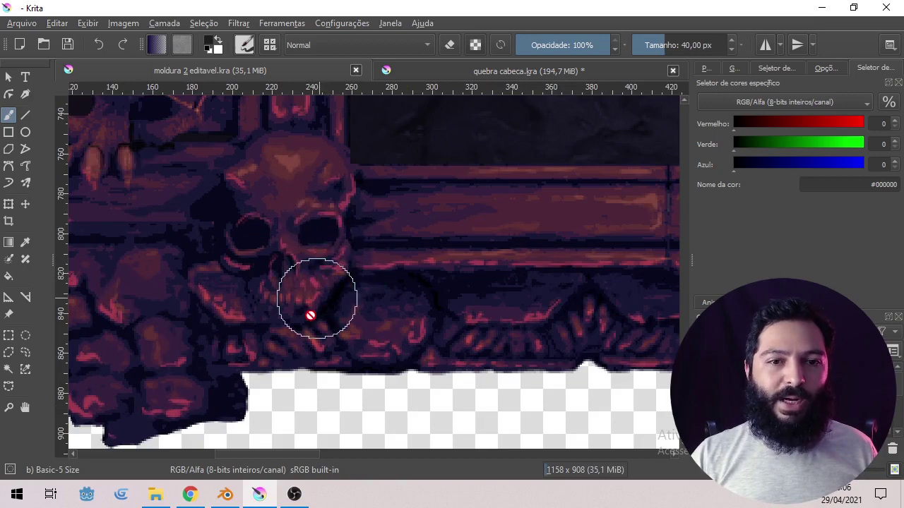
scroll(346, 304, "down", 2)
scroll(257, 273, "down", 1)
scroll(257, 273, "down", 3)
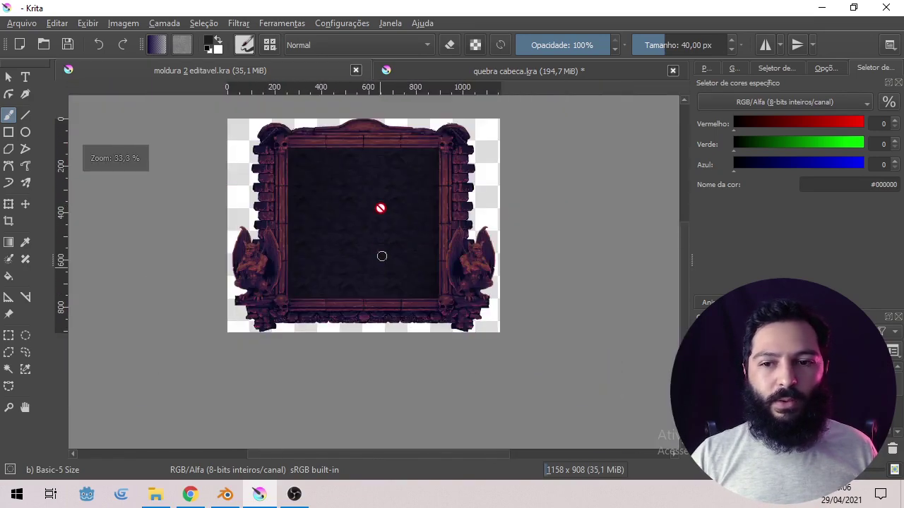
Step: Examine the lighting on the left side bricks, pillar and gargoyle, from the base of the frame to its top
scroll(311, 162, "up", 4)
scroll(387, 233, "down", 1)
left_click_drag(415, 303, 247, 238)
left_click_drag(267, 366, 355, 233)
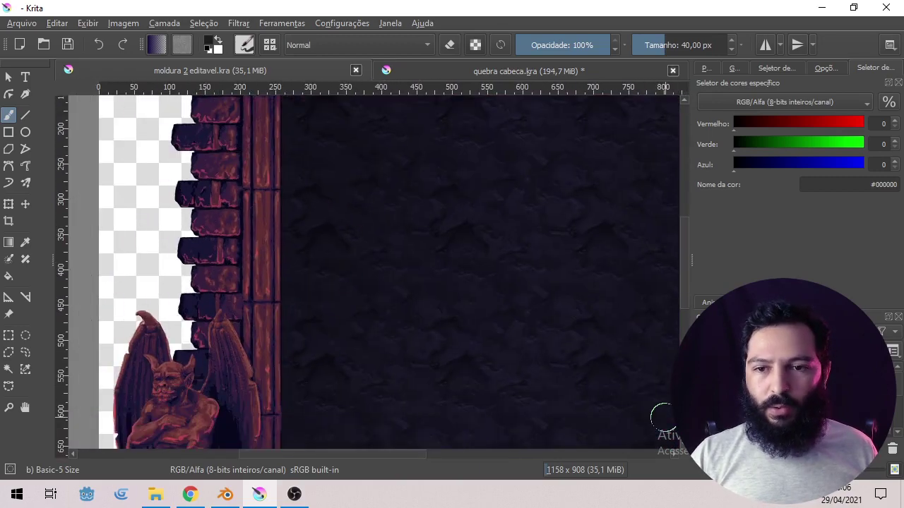
scroll(572, 351, "down", 3)
scroll(297, 278, "up", 2)
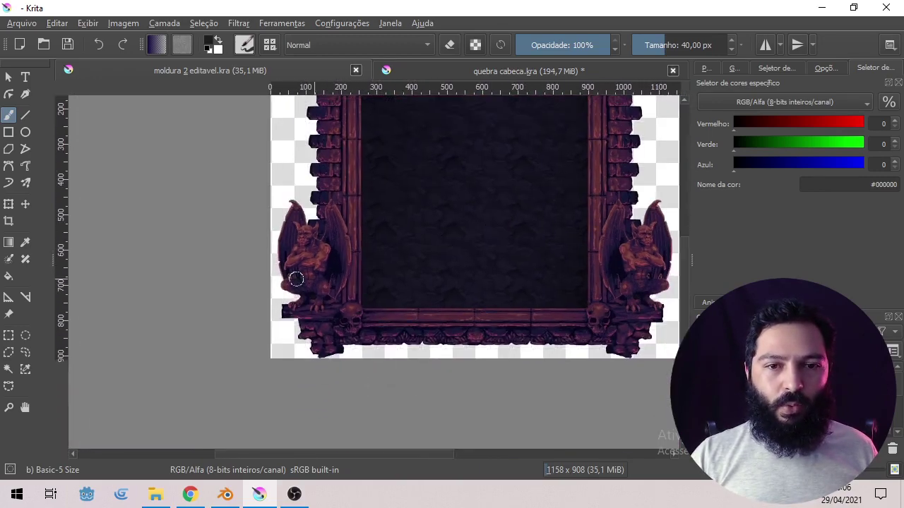
left_click_drag(383, 261, 295, 385)
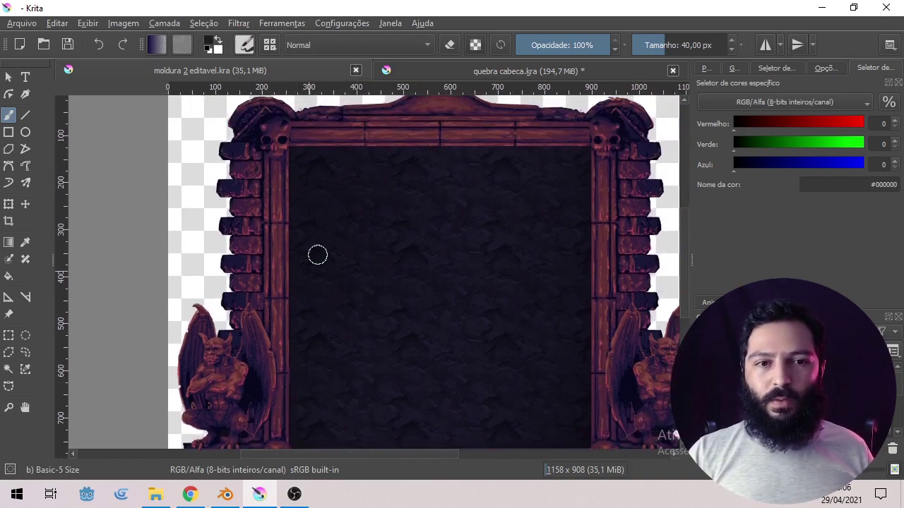
Step: Compare the finished frame as a whole with close views of its left bricks and upper-right corner
left_click_drag(328, 237, 329, 259)
scroll(330, 259, "up", 1)
scroll(330, 259, "down", 4)
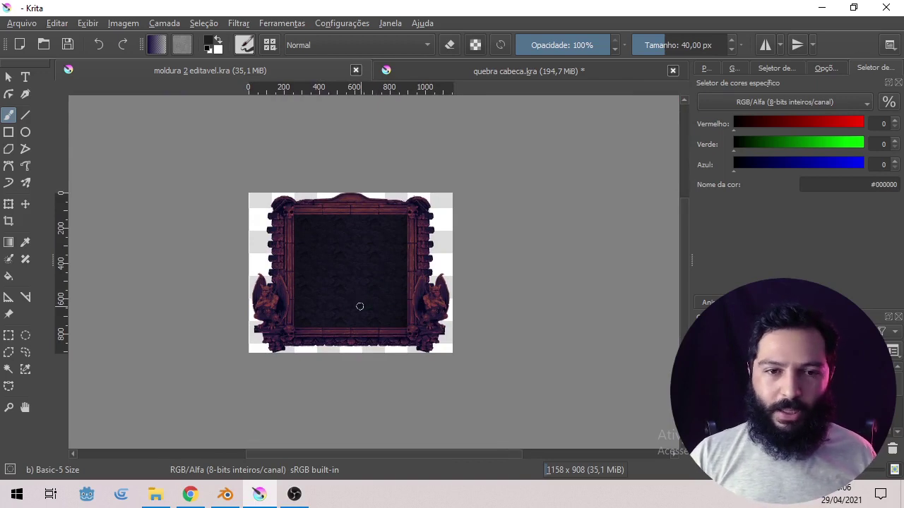
scroll(275, 285, "up", 4)
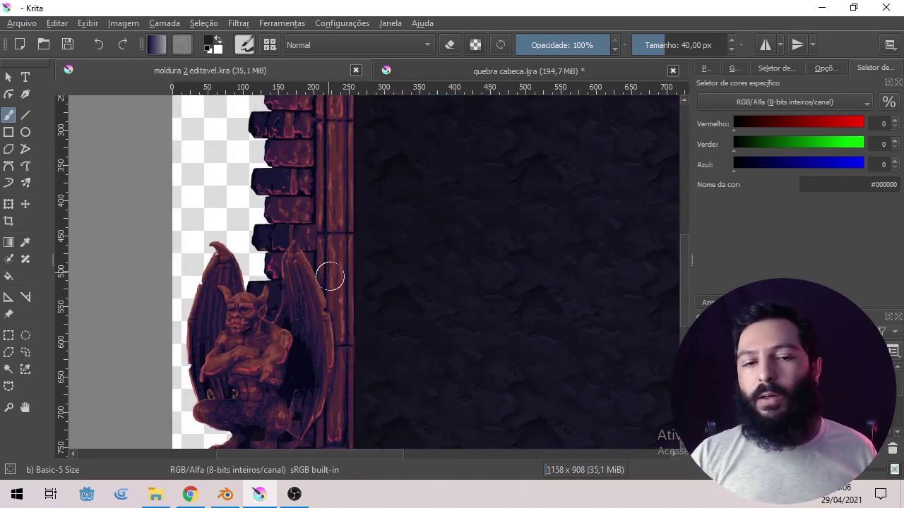
scroll(329, 303, "up", 4)
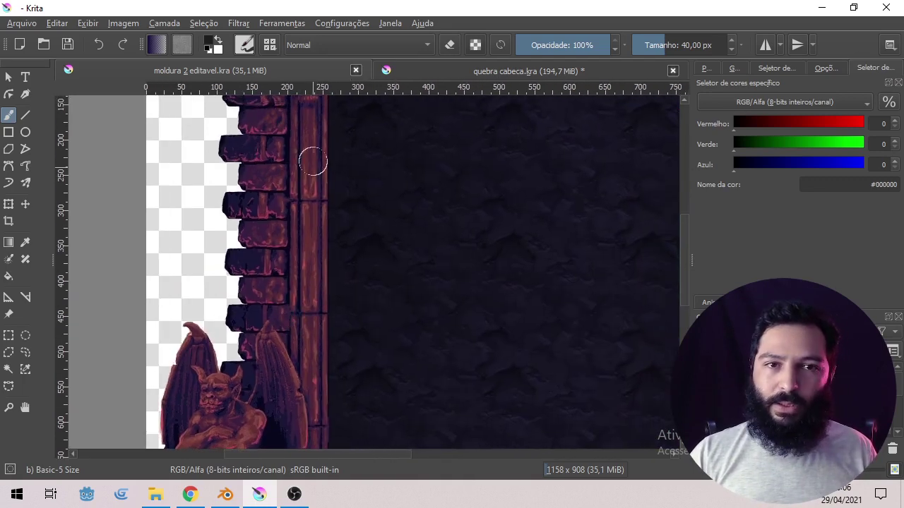
scroll(357, 323, "down", 3)
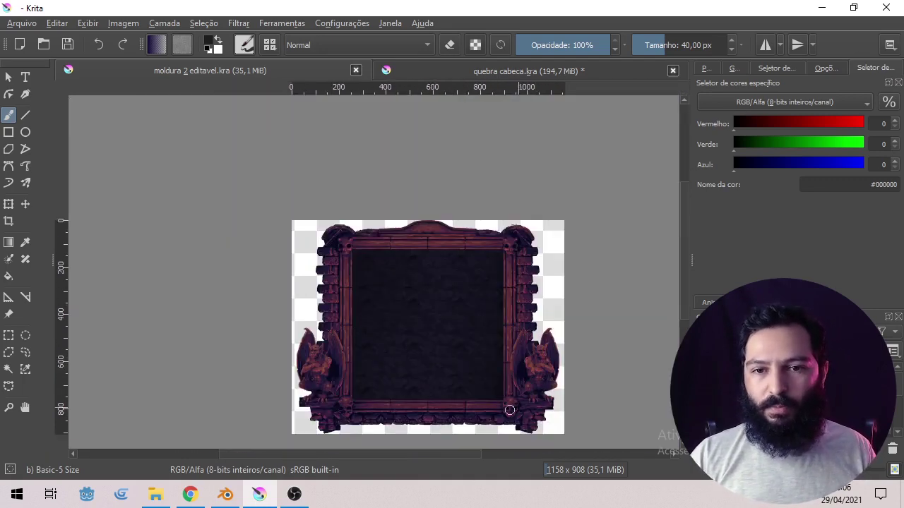
scroll(535, 266, "up", 3)
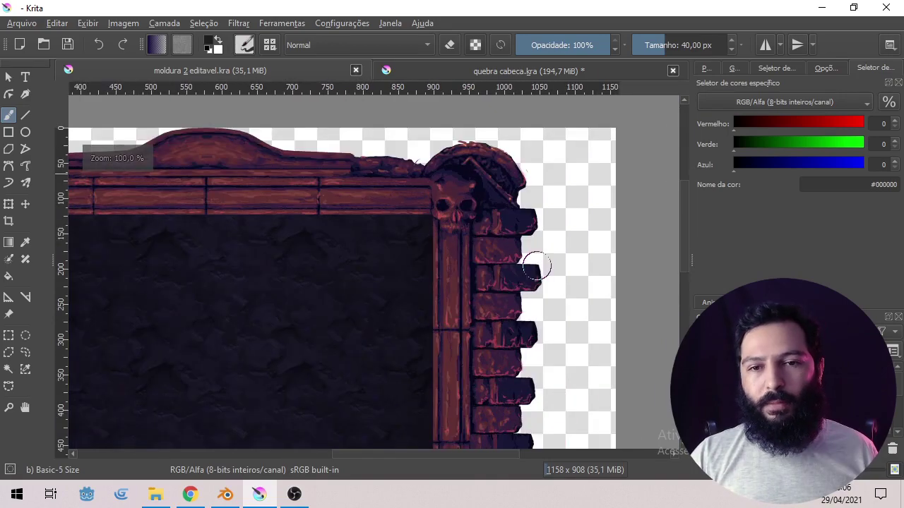
Step: Examine the frame as a whole and its carved bottom edge between the two gargoyles
scroll(316, 272, "down", 2)
left_click_drag(284, 311, 459, 198)
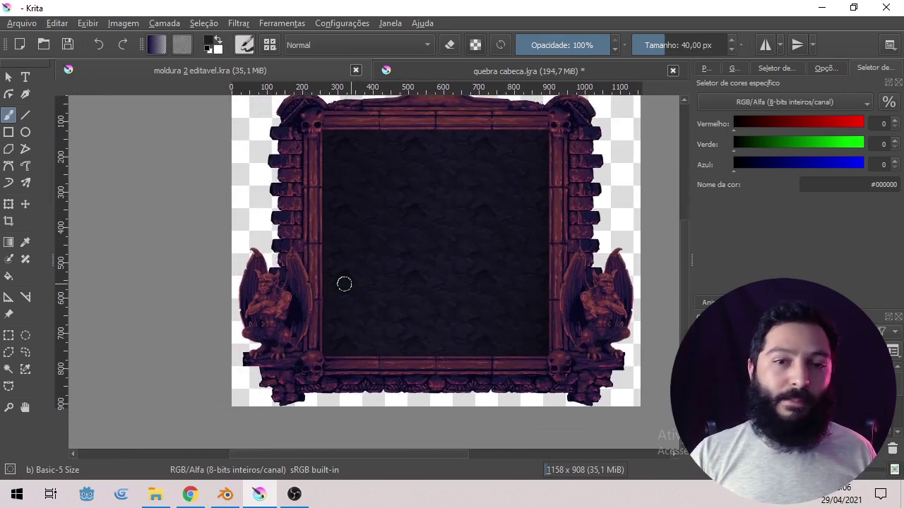
scroll(301, 270, "down", 1)
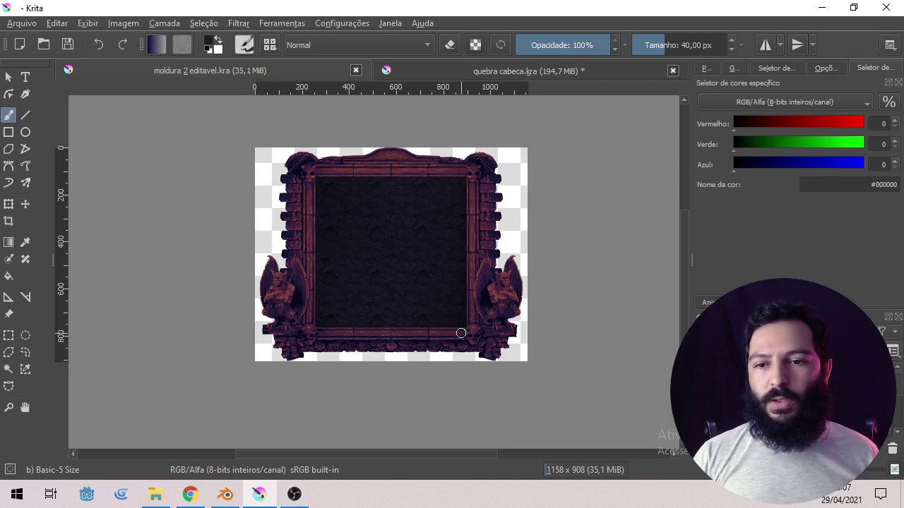
scroll(461, 333, "up", 2)
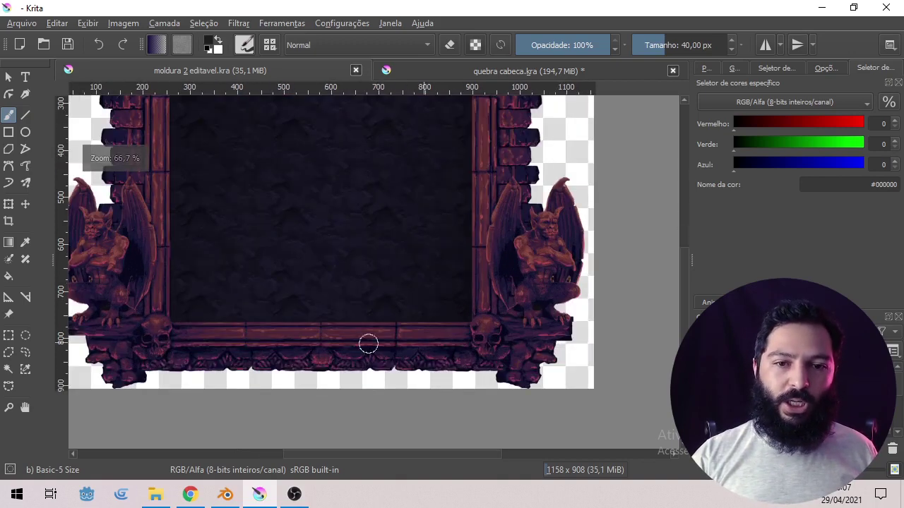
left_click_drag(365, 252, 408, 335)
scroll(382, 328, "down", 1)
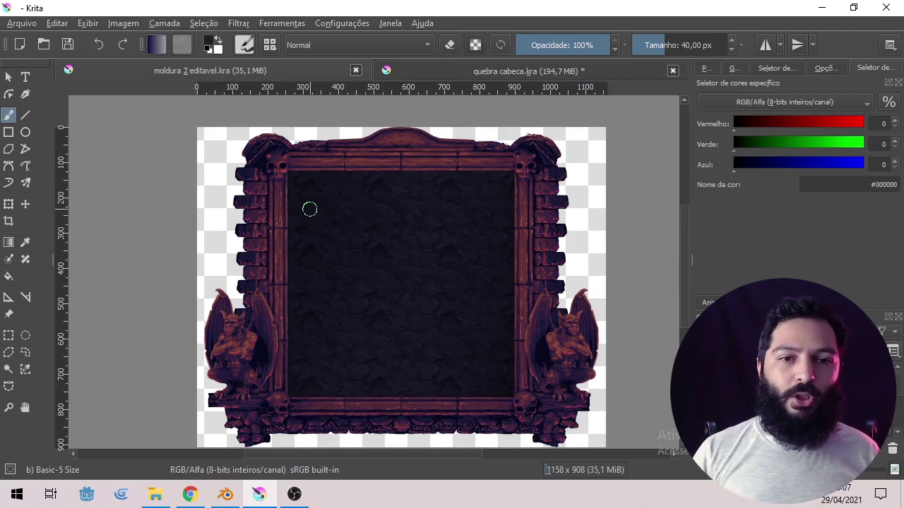
Step: Examine the upper-left skull, side bricks and pillar up close, and compare them with the whole frame
scroll(309, 209, "up", 3)
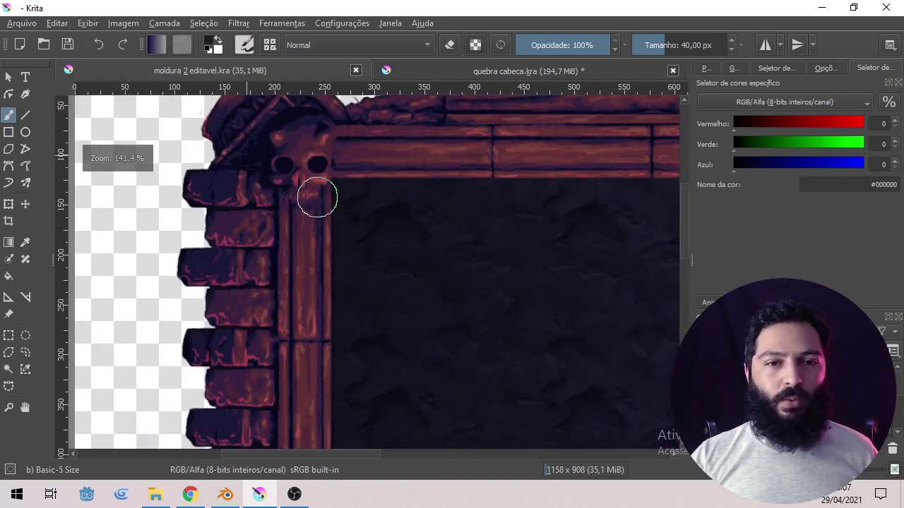
scroll(317, 197, "down", 3)
scroll(317, 183, "up", 4)
left_click_drag(431, 322, 422, 314)
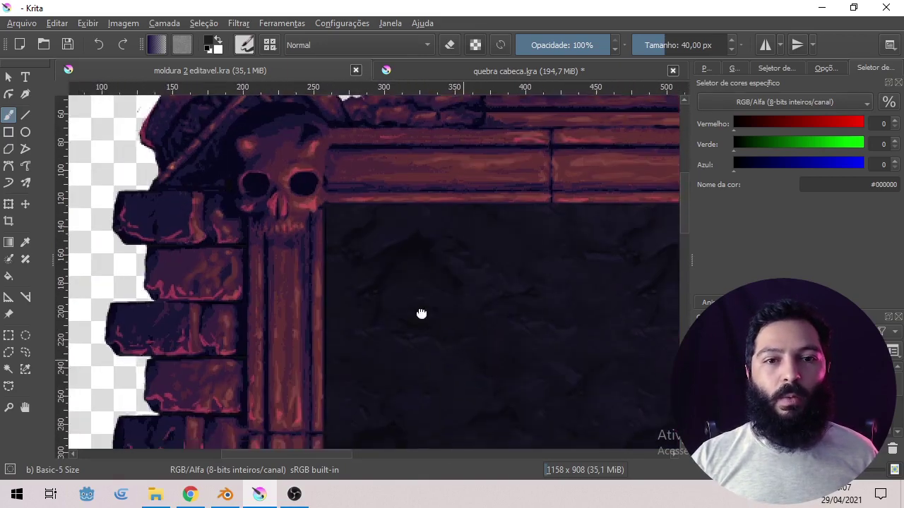
scroll(417, 304, "down", 4)
mouse_move(409, 355)
left_mouse_down()
mouse_move(391, 262)
mouse_move(341, 254)
left_mouse_up()
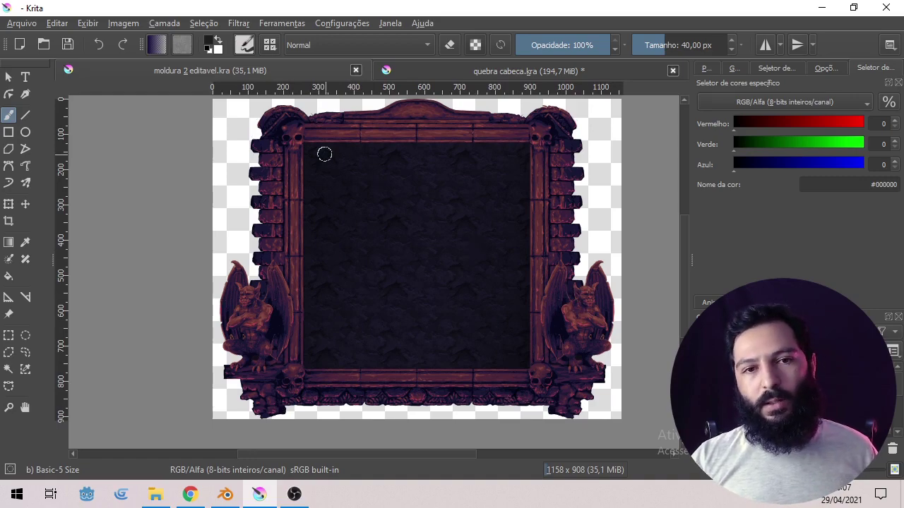
scroll(324, 154, "up", 4)
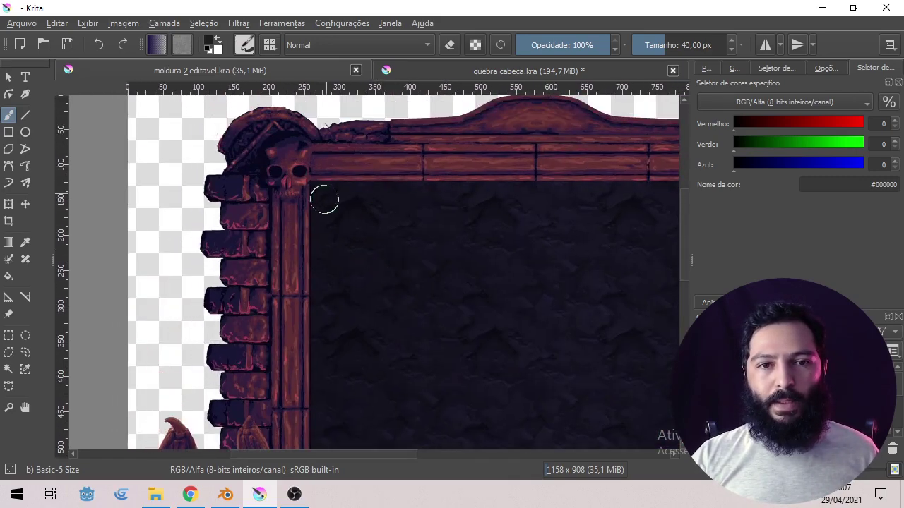
left_click_drag(470, 260, 374, 233)
scroll(373, 233, "down", 1)
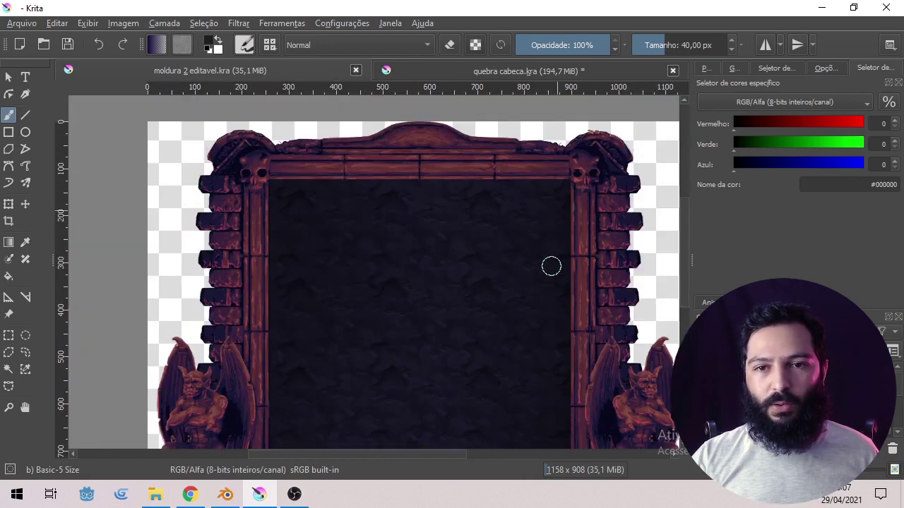
Step: Examine the frame's side pillars, bricks and gargoyles, from the top beam down to the bottom edge
scroll(550, 266, "down", 2)
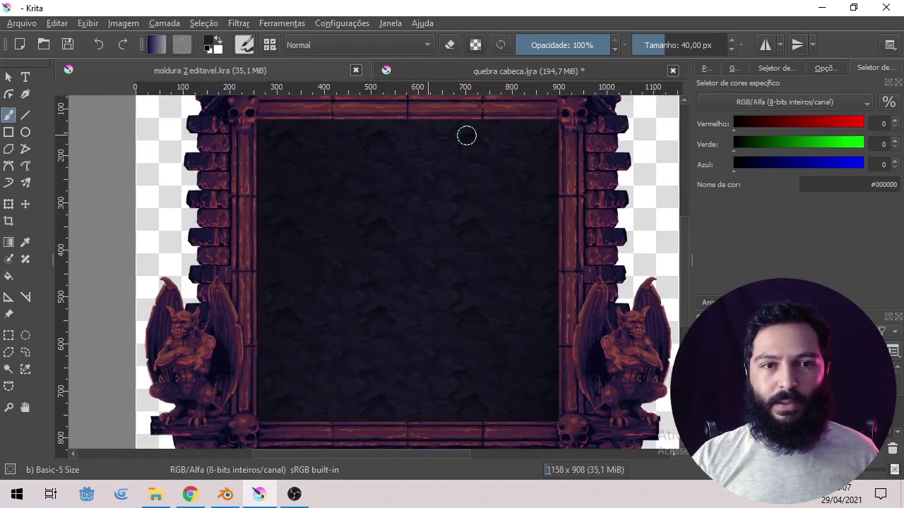
left_click_drag(292, 206, 327, 252)
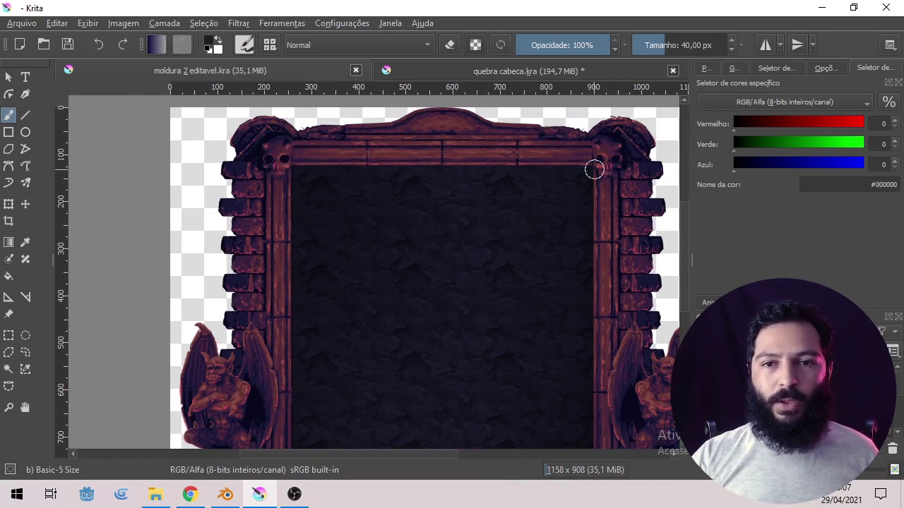
left_click_drag(541, 318, 533, 213)
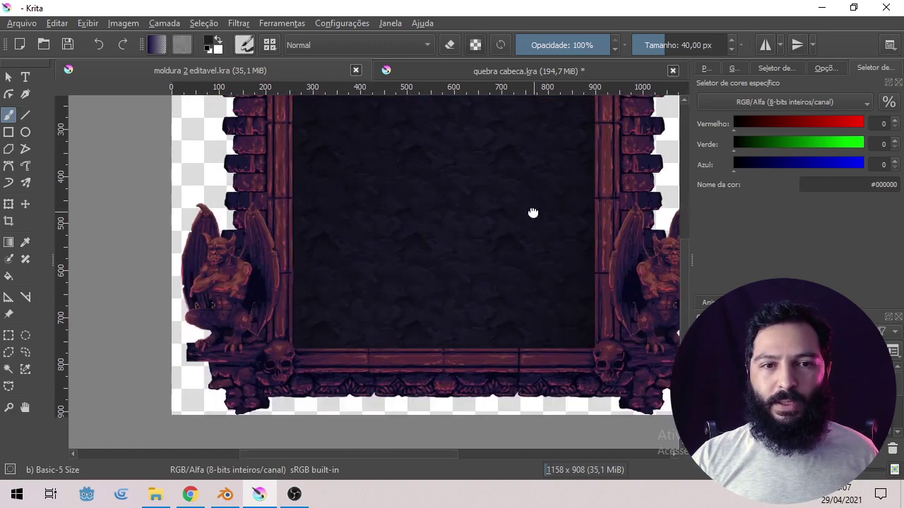
left_click_drag(542, 261, 549, 322)
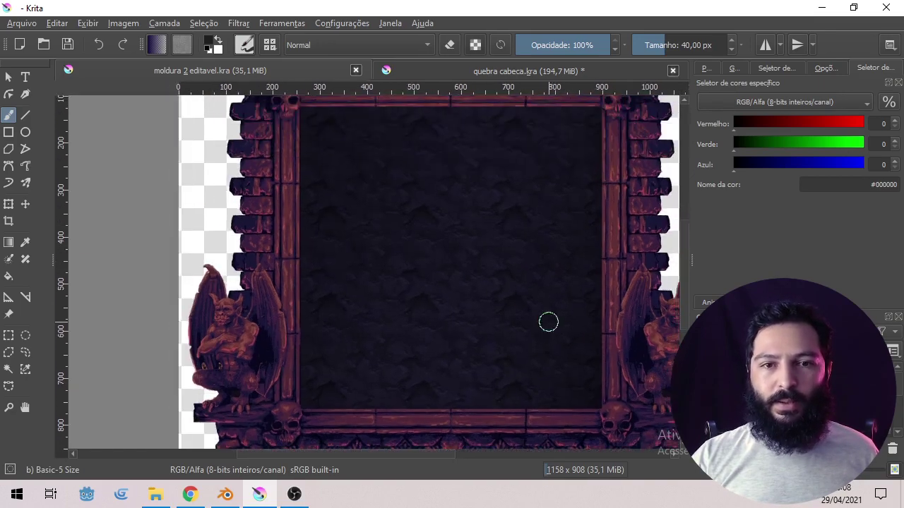
left_click_drag(462, 308, 465, 367)
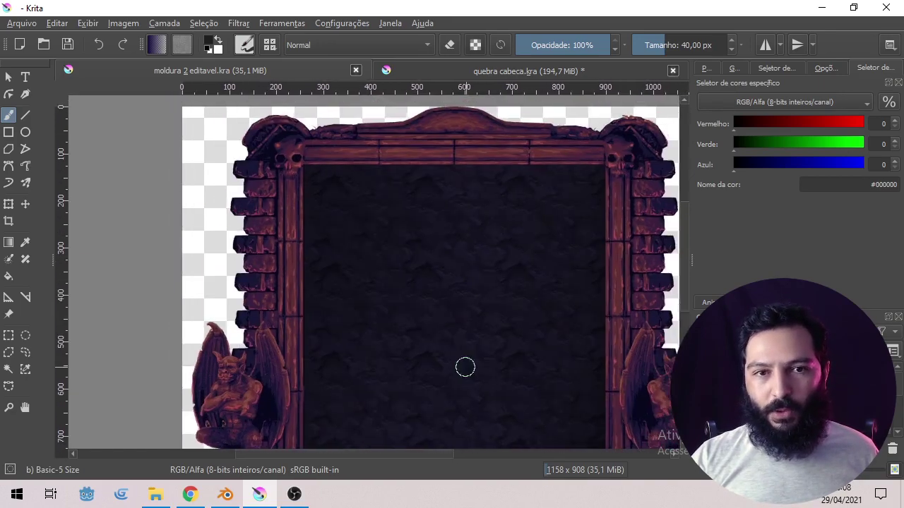
scroll(424, 271, "down", 4)
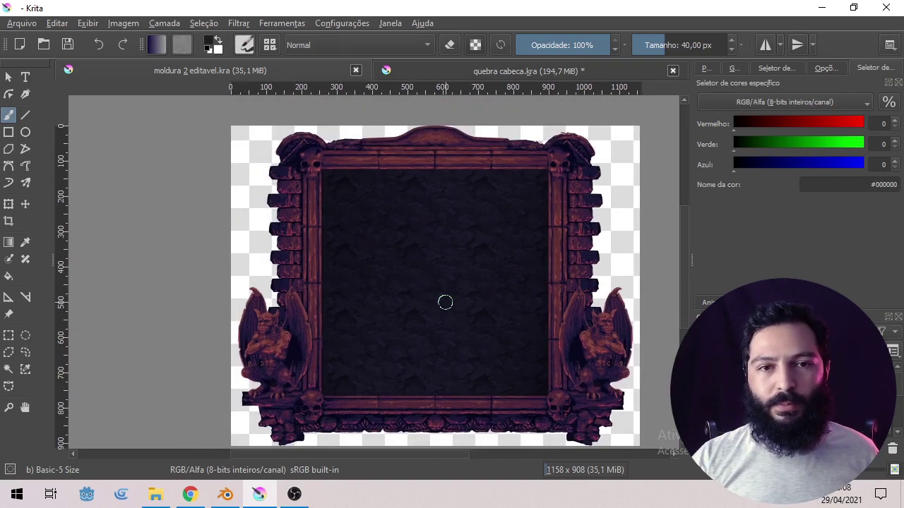
scroll(442, 348, "up", 1)
left_click_drag(442, 388, 444, 419)
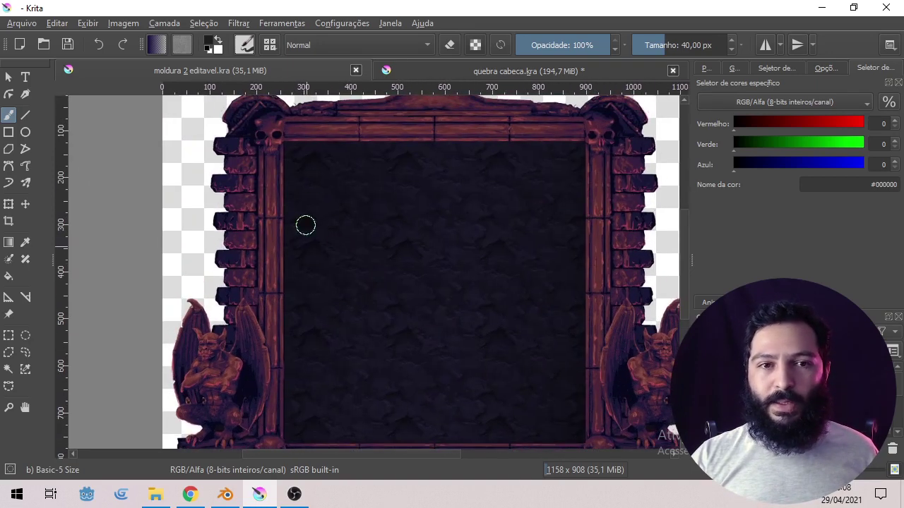
left_click_drag(389, 363, 350, 266)
left_click_drag(473, 265, 480, 339)
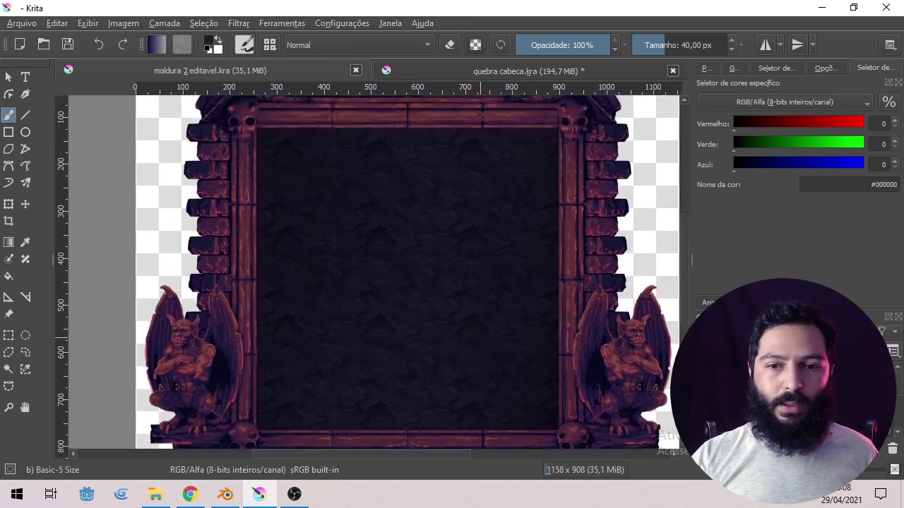
left_click_drag(482, 196, 475, 189)
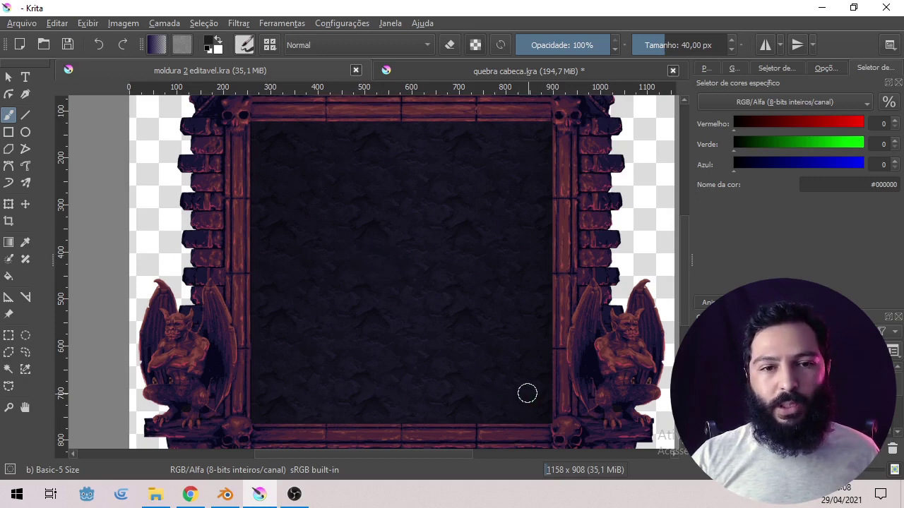
scroll(520, 388, "down", 3)
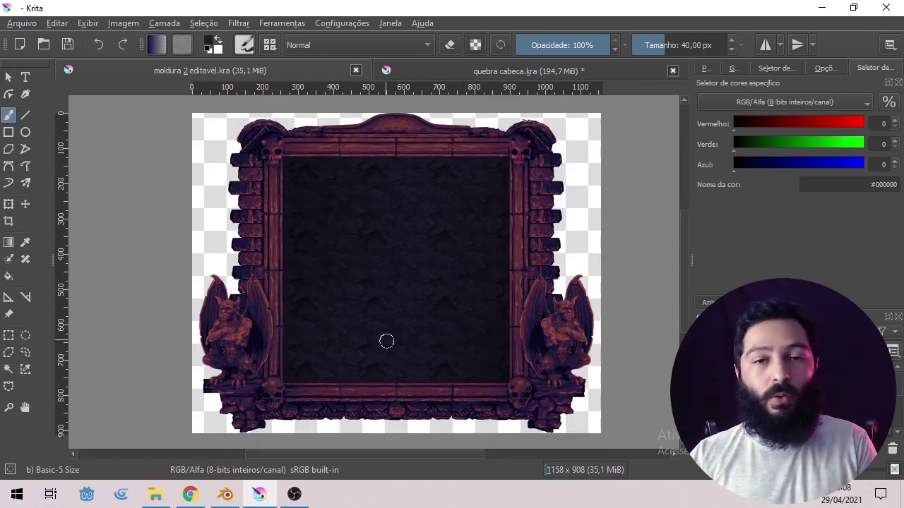
scroll(384, 340, "up", 1)
scroll(385, 340, "down", 1)
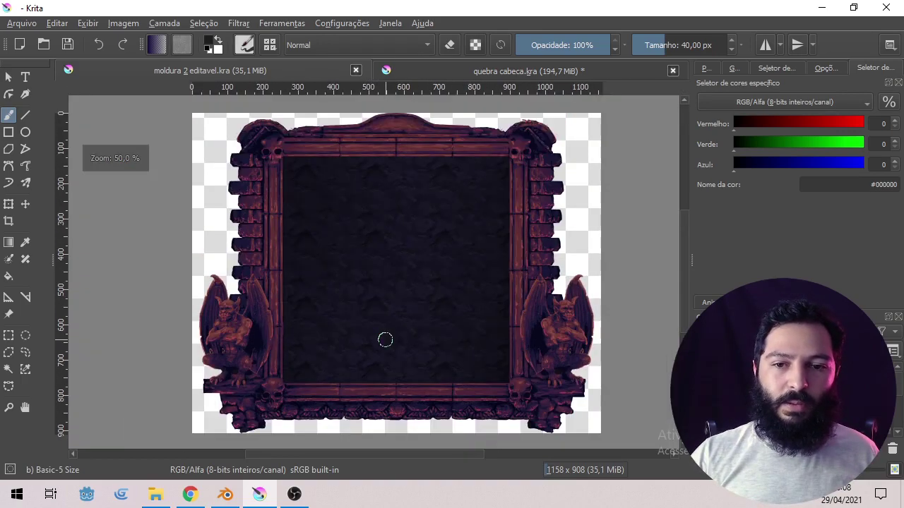
mouse_move(441, 305)
left_mouse_down()
mouse_move(415, 320)
mouse_move(436, 297)
mouse_move(451, 303)
left_mouse_up()
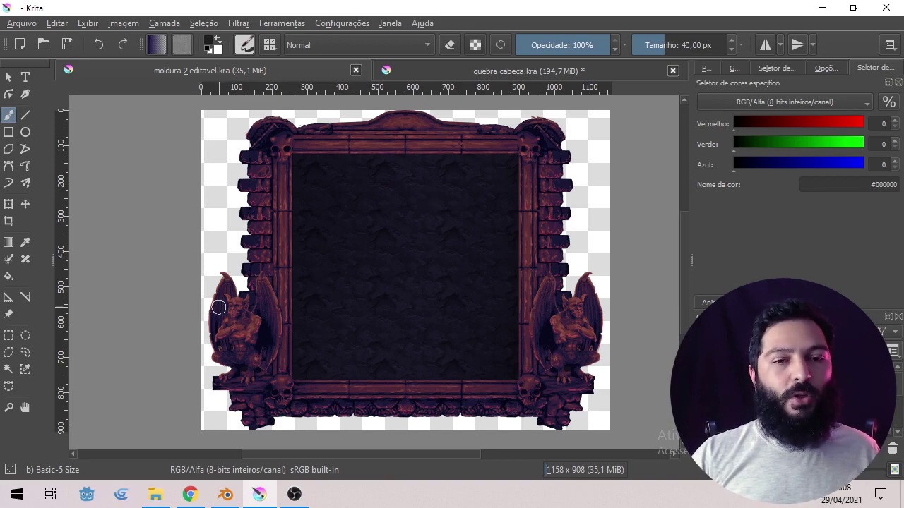
scroll(252, 335, "up", 1)
scroll(251, 336, "down", 1)
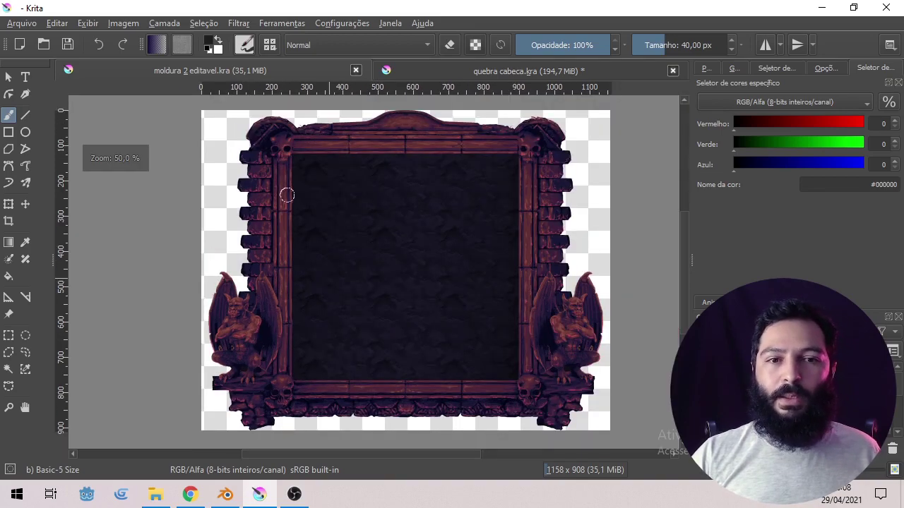
mouse_move(330, 229)
left_mouse_down()
mouse_move(339, 236)
mouse_move(323, 223)
left_mouse_up()
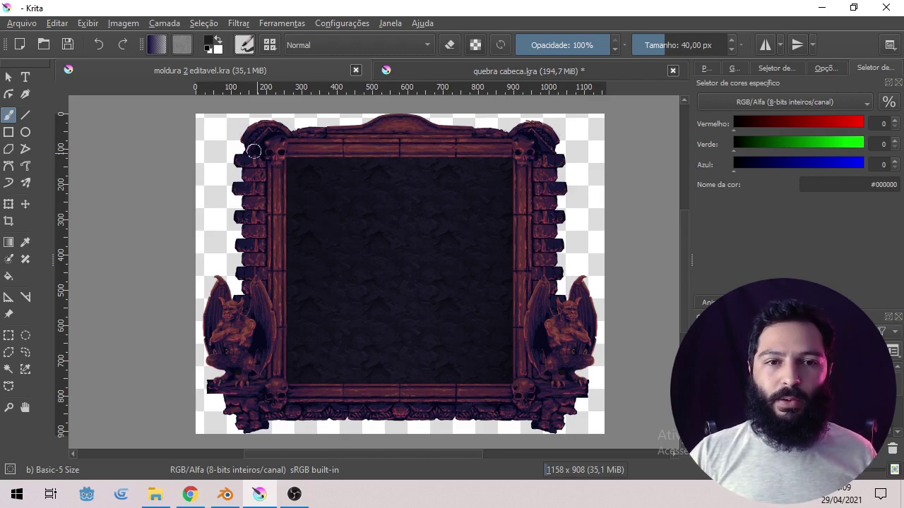
Step: Examine the frame's left side from the upper corner to the lower skull and gargoyle, and compare it with the full frame
scroll(254, 150, "up", 3)
left_click_drag(447, 290, 375, 243)
scroll(300, 339, "down", 2)
left_click_drag(330, 361, 355, 292)
left_click_drag(369, 369, 341, 307)
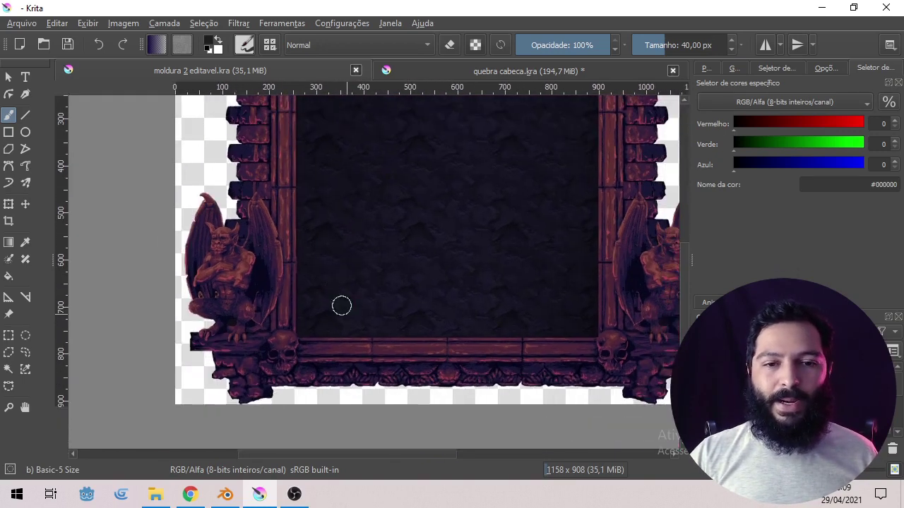
mouse_move(329, 196)
left_mouse_down()
mouse_move(343, 296)
mouse_move(308, 345)
mouse_move(302, 277)
mouse_move(254, 363)
left_mouse_up()
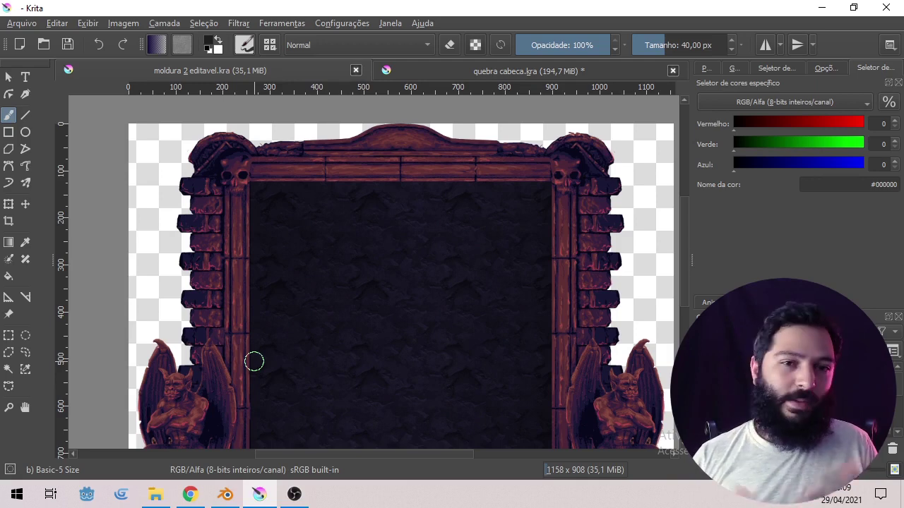
scroll(254, 362, "down", 1)
left_click_drag(278, 377, 298, 315)
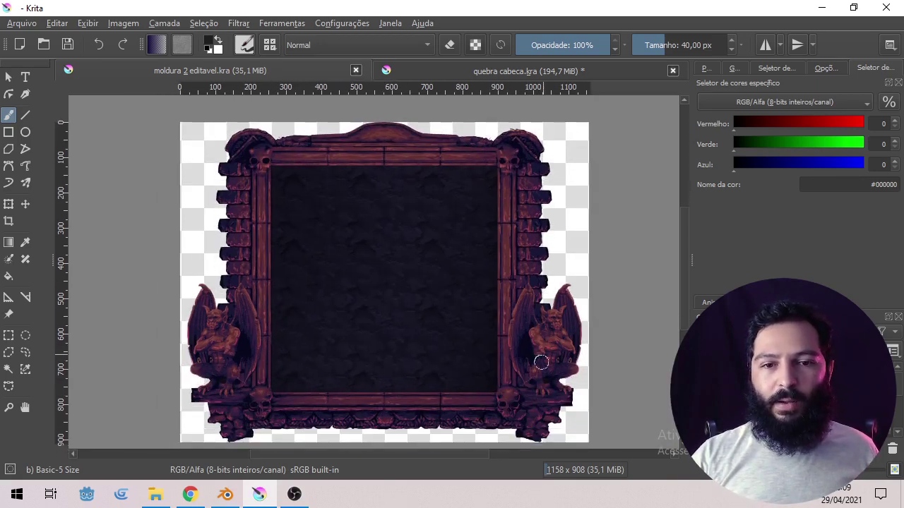